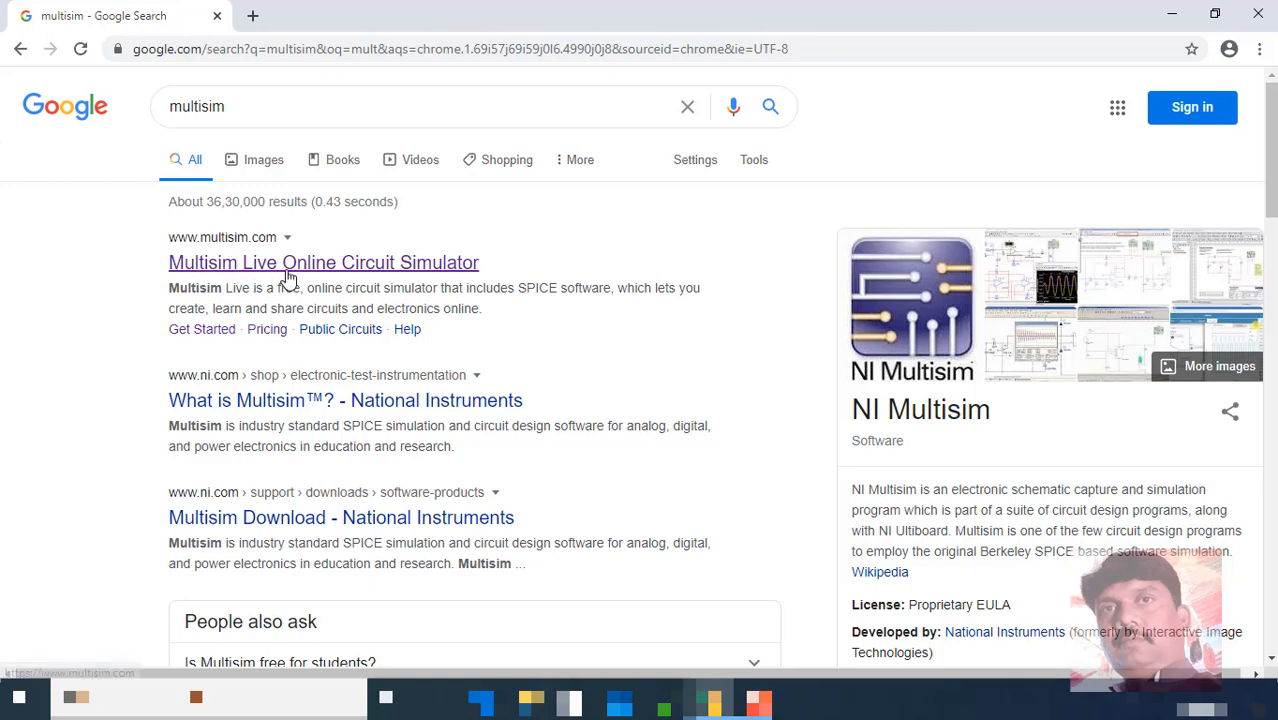
- Open the Multisim Live website from the search results and go to its account sign-up form
left_click(285, 268)
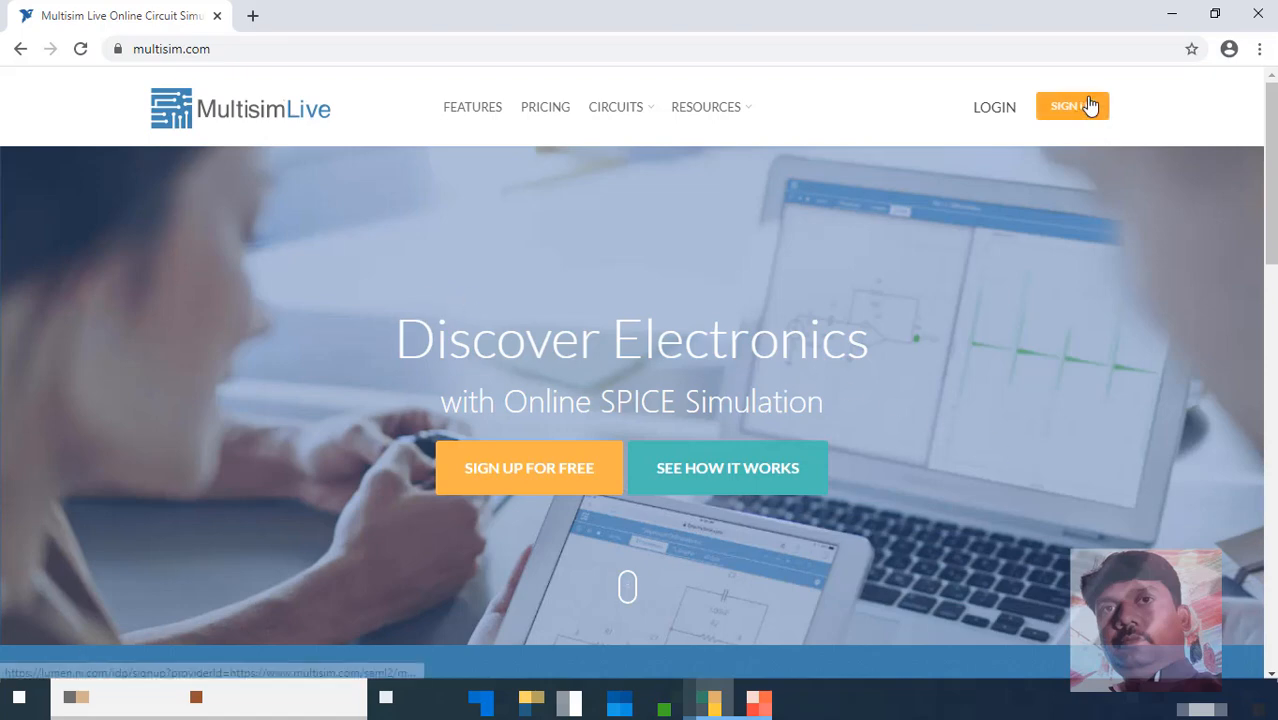
scroll(494, 391, "down", 3)
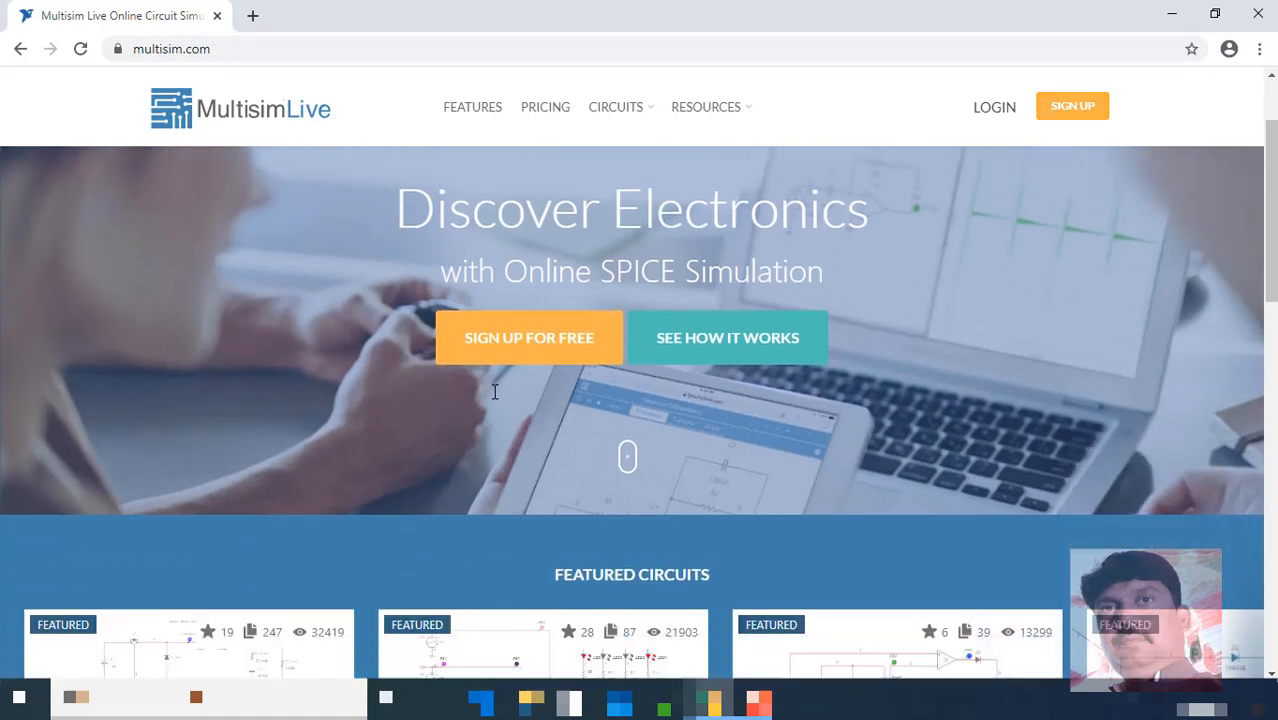
scroll(494, 391, "up", 3)
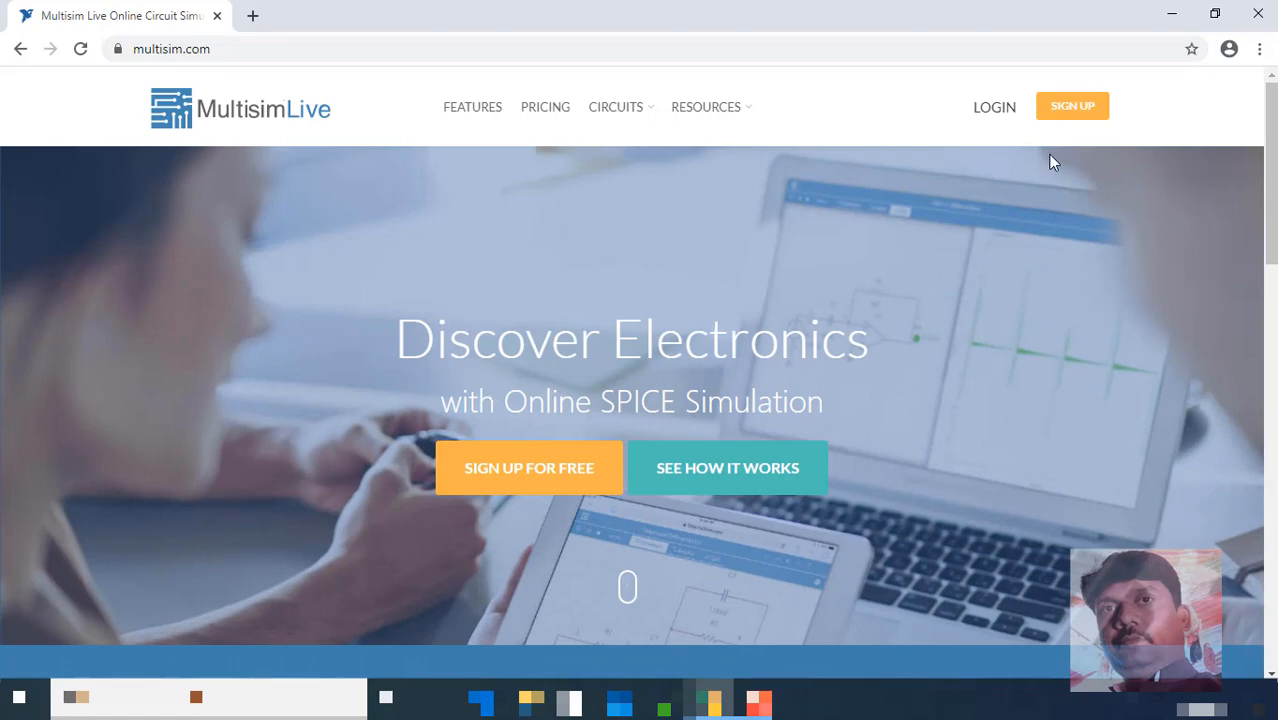
left_click(1094, 112)
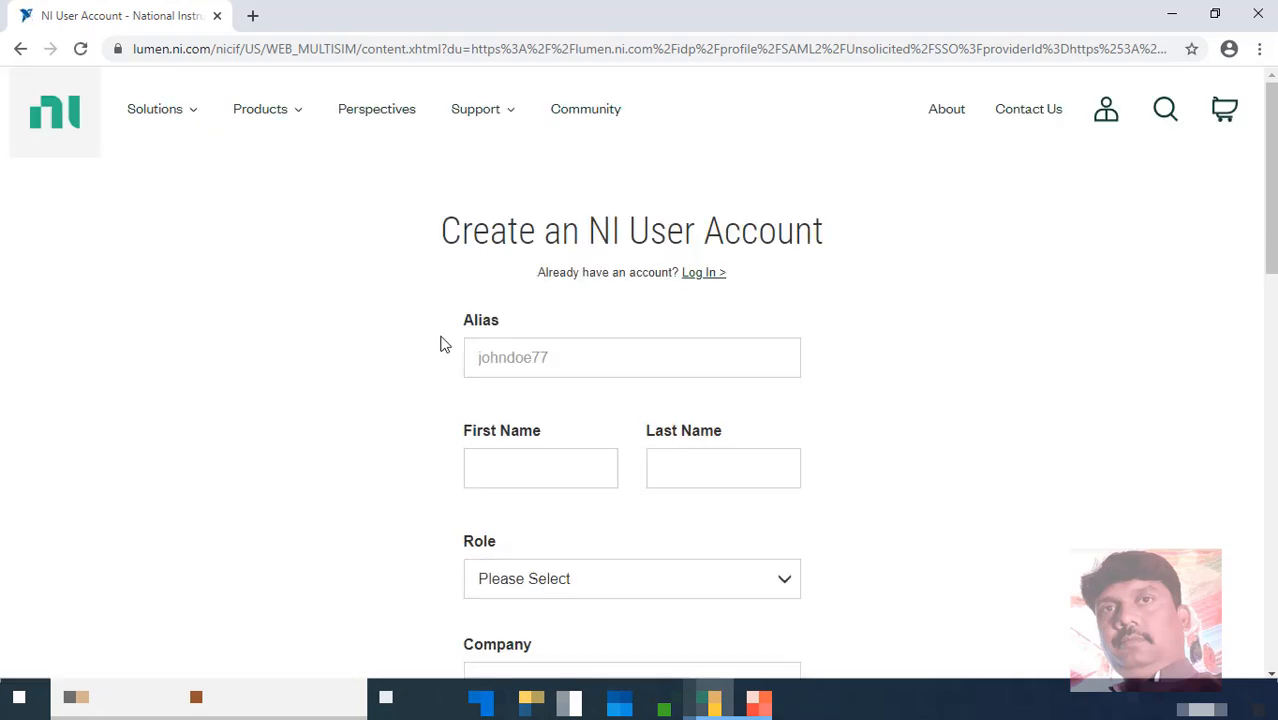
- Examine the account creation form's fields, including alias, name, role, company, e-mail and password, without filling them in
left_click(565, 355)
scroll(621, 403, "down", 2)
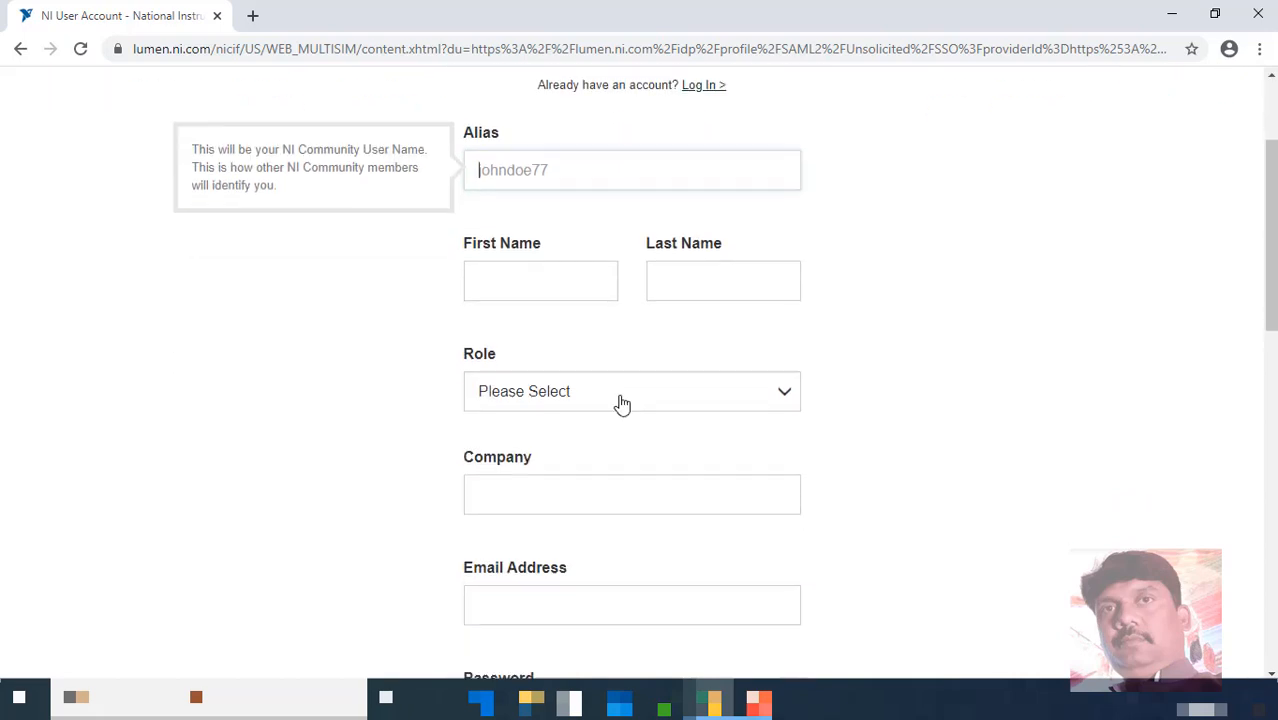
left_click(533, 268)
left_click(735, 281)
left_click(603, 391)
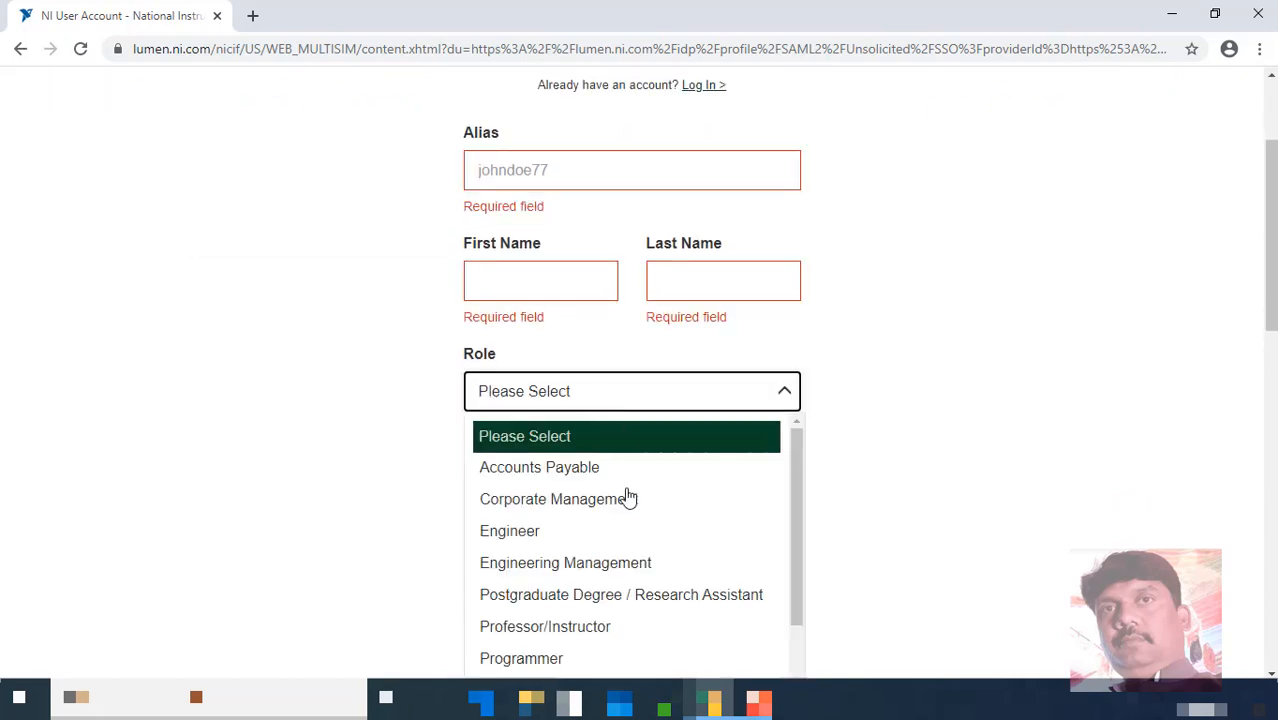
left_click(864, 448)
scroll(841, 451, "down", 5)
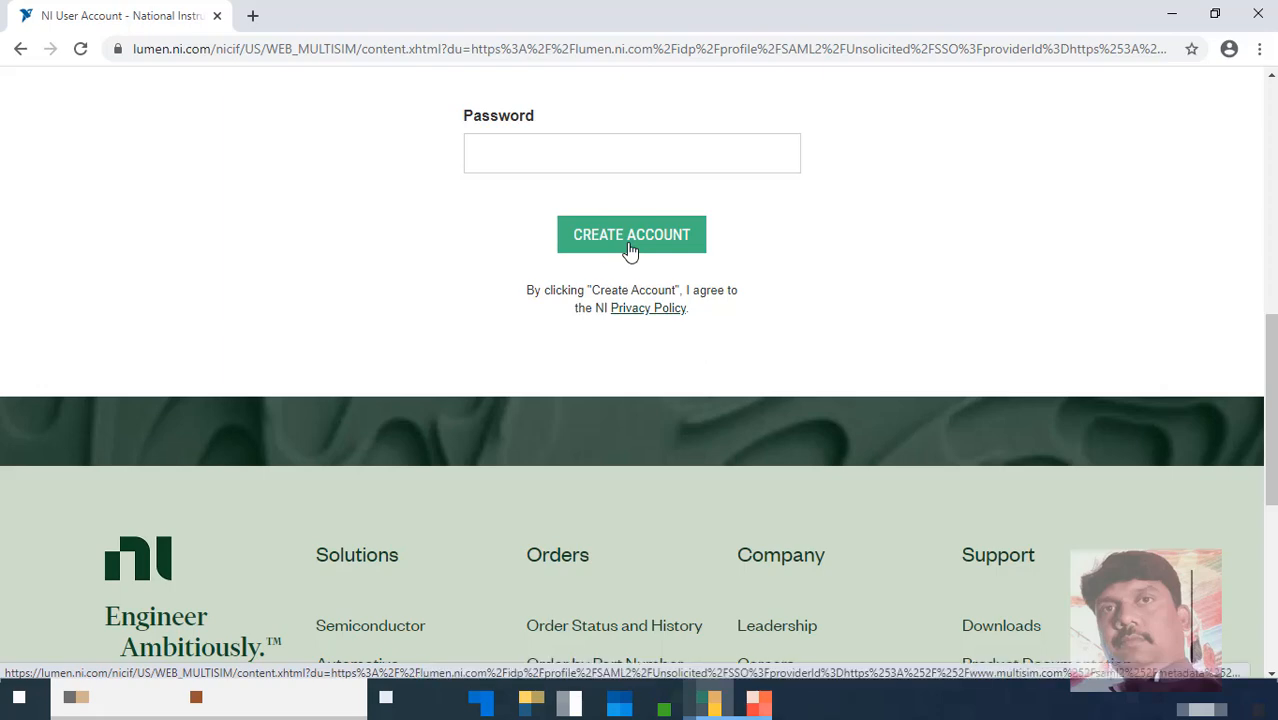
scroll(628, 251, "down", 2)
scroll(628, 251, "up", 5)
scroll(628, 251, "down", 1)
left_click(680, 424)
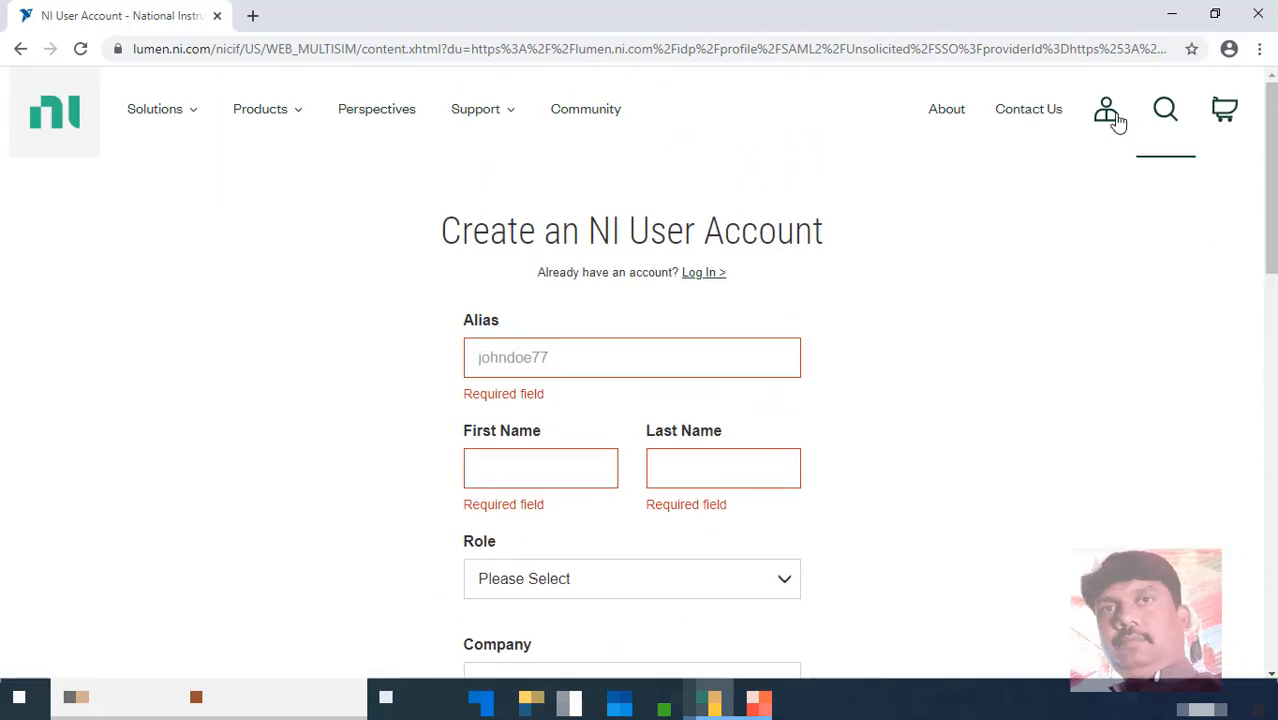
mouse_move(1110, 116)
scroll(739, 408, "down", 3)
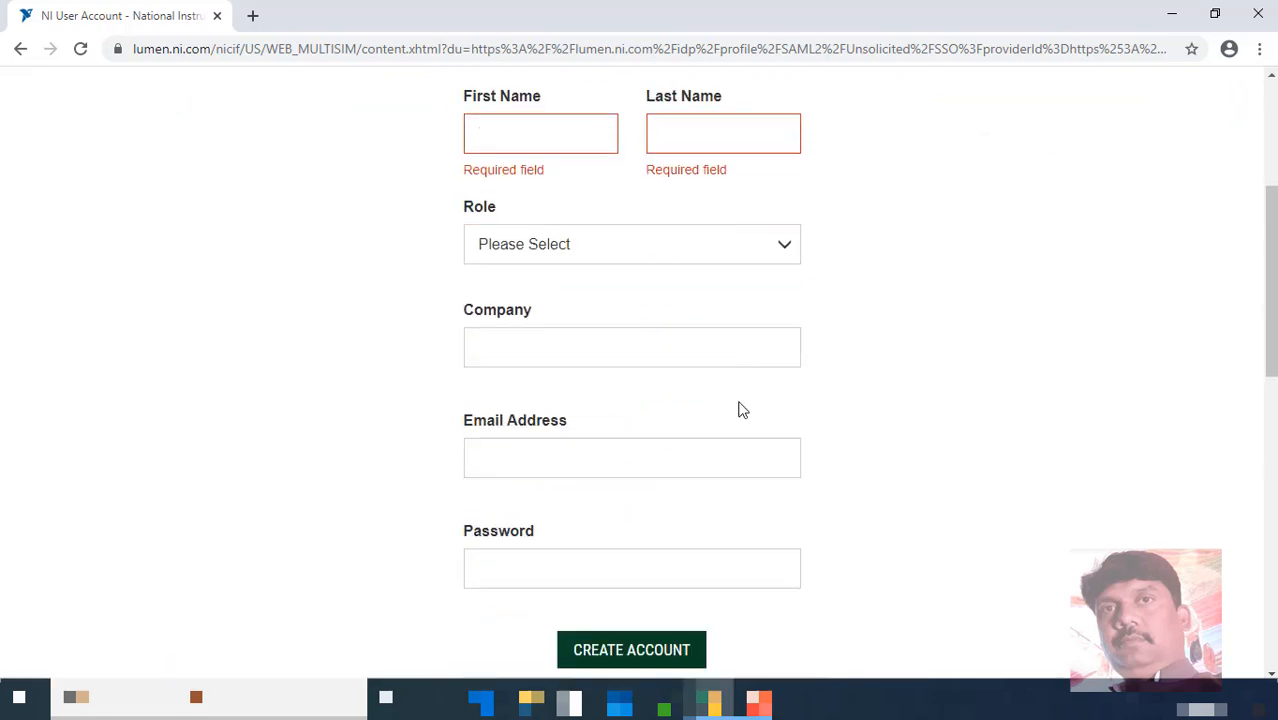
scroll(739, 408, "up", 3)
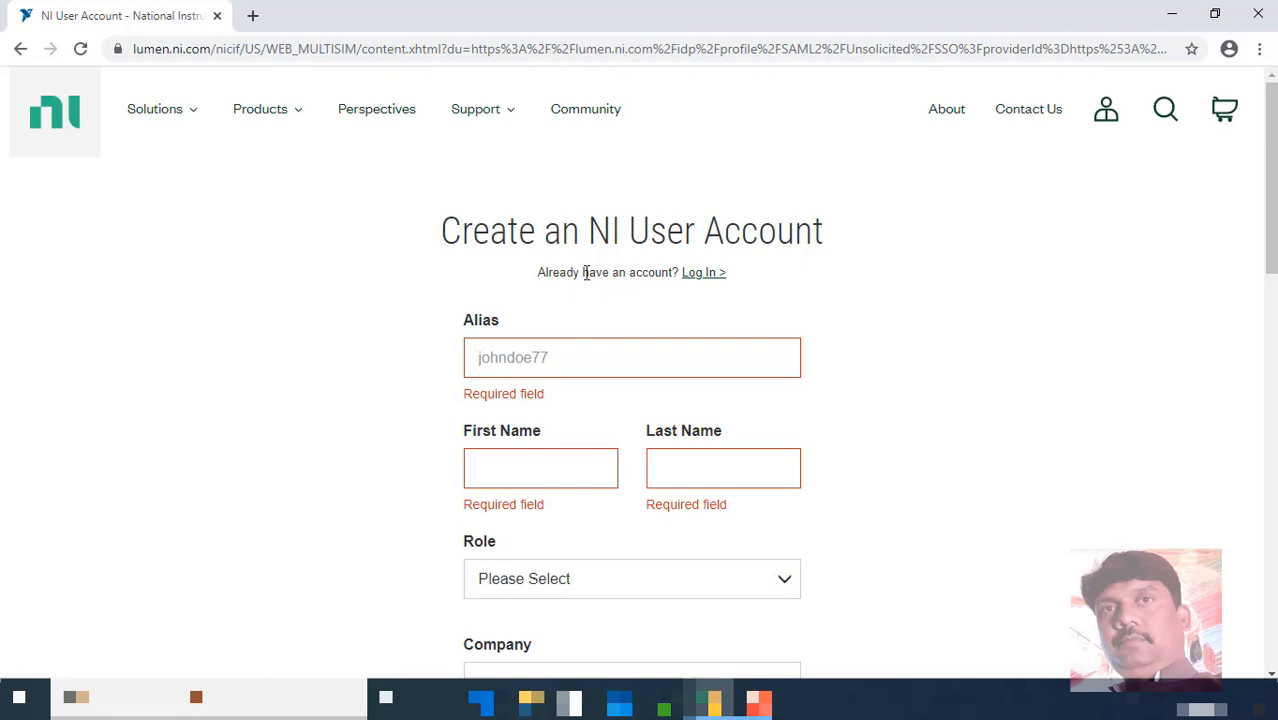
- Go to the login form for existing accounts and log in with the saved e-mail address
left_click(701, 274)
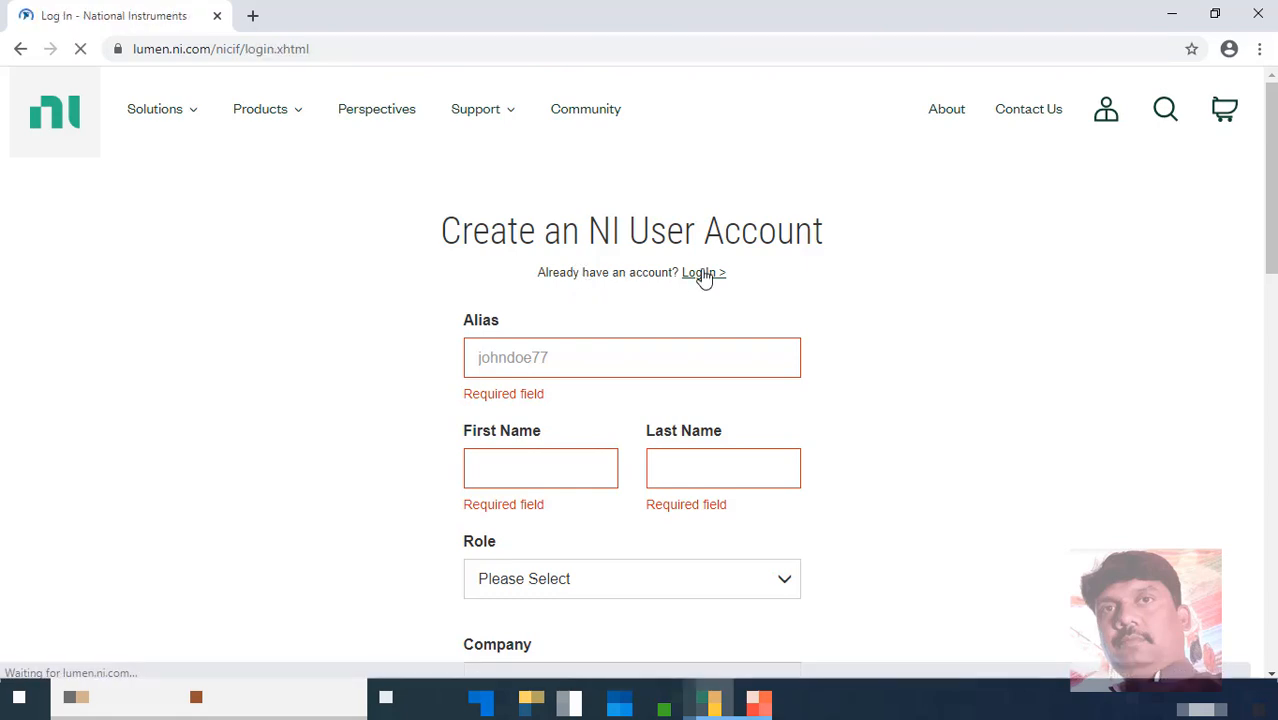
left_click(633, 508)
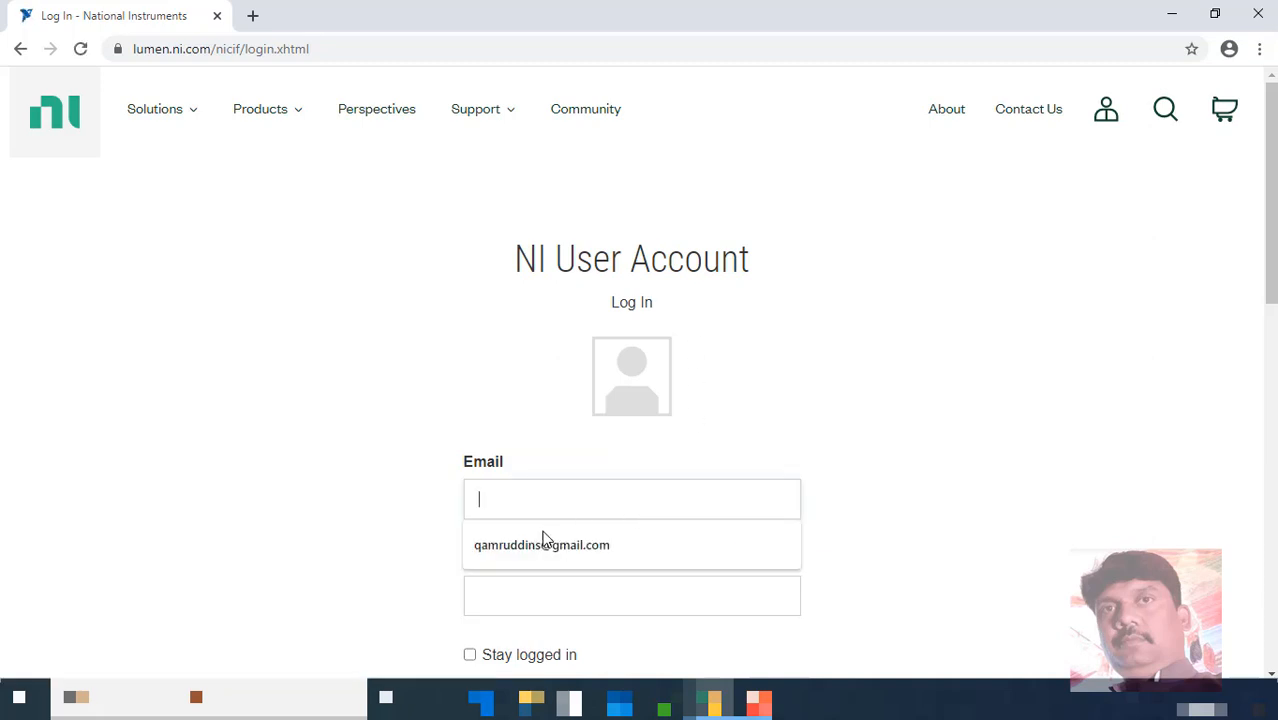
left_click(536, 554)
scroll(621, 490, "down", 1)
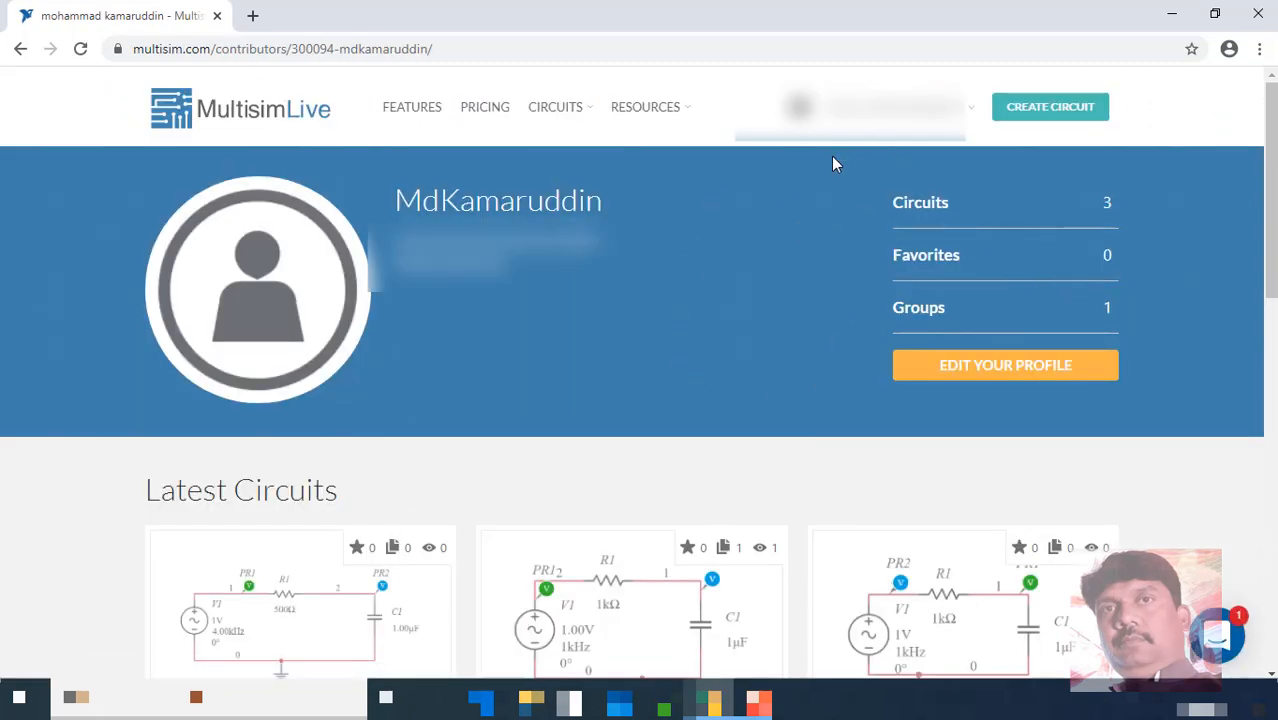
- Review the latest circuits on the profile page and the site's circuit and resource links
scroll(1131, 348, "down", 1)
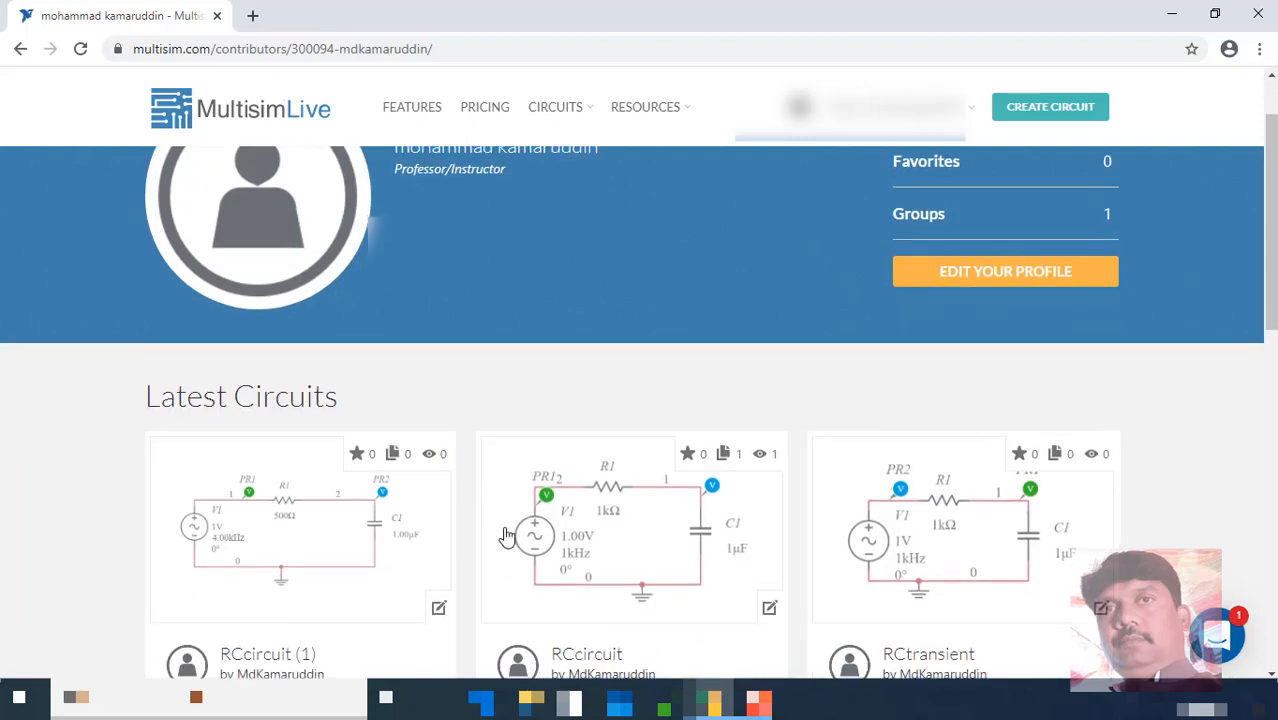
scroll(1004, 543, "down", 3)
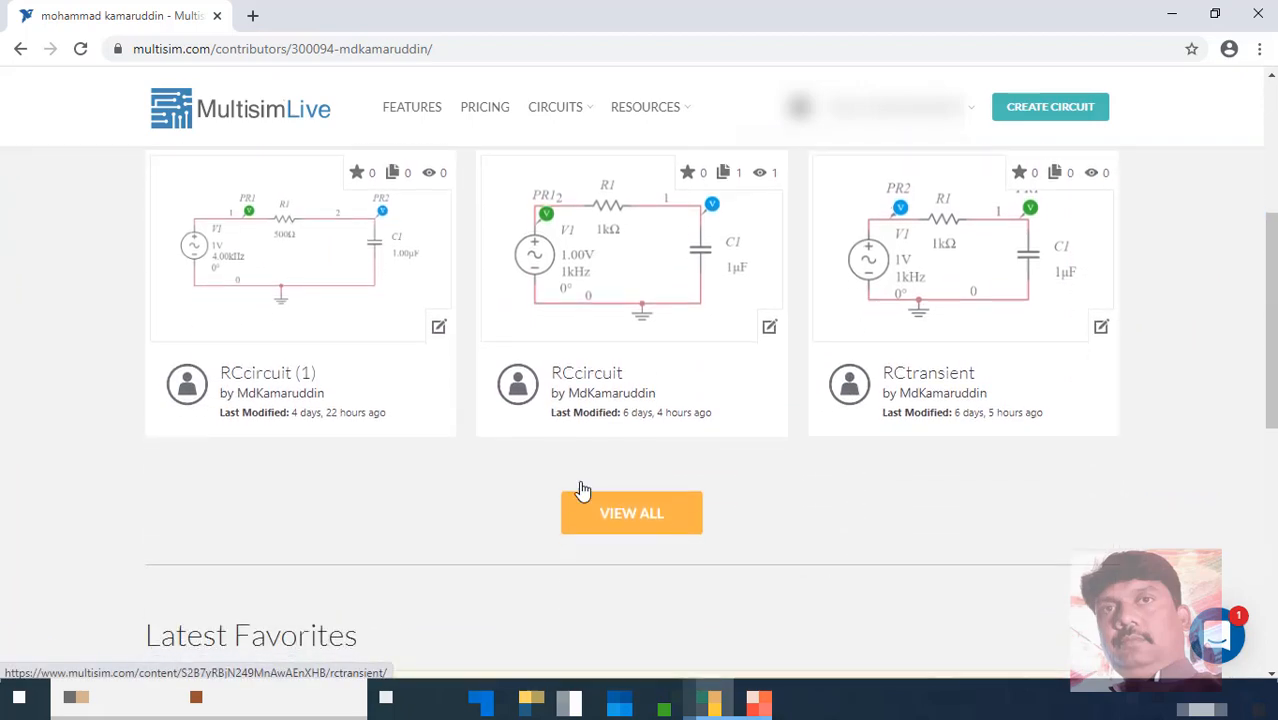
scroll(1074, 322, "down", 2)
scroll(970, 397, "up", 3)
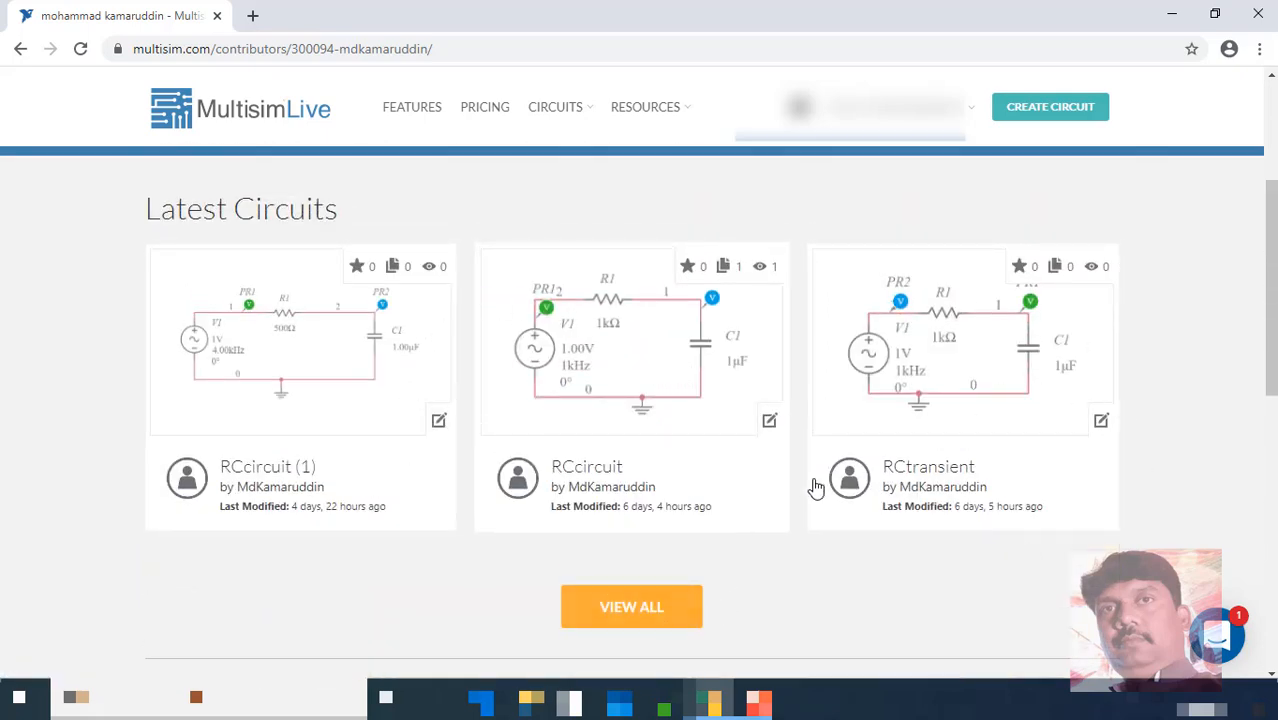
scroll(815, 485, "up", 3)
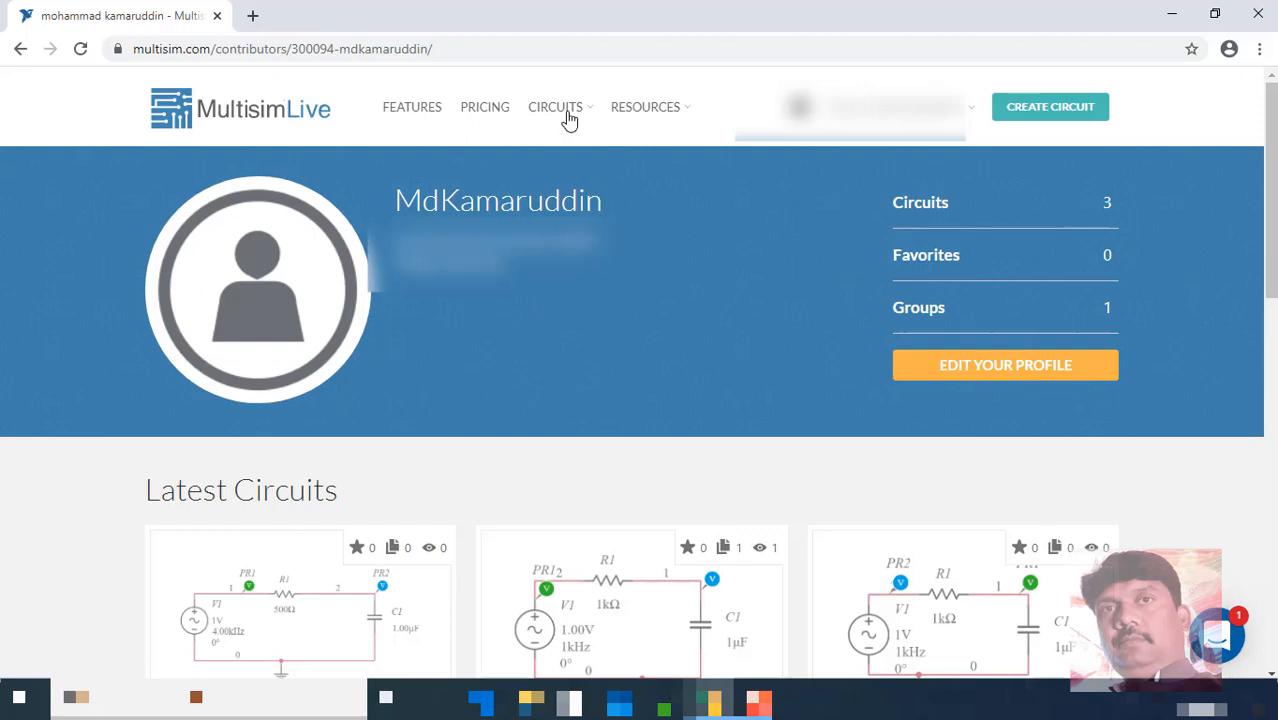
mouse_move(570, 118)
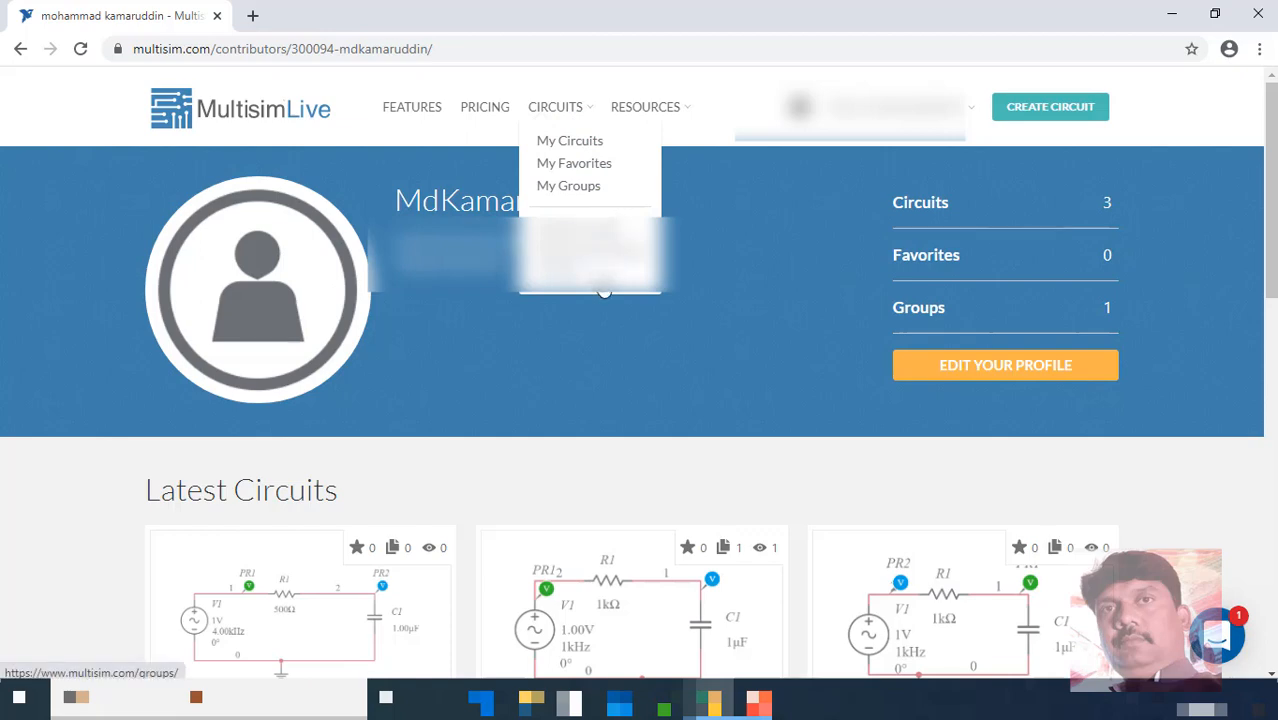
mouse_move(670, 113)
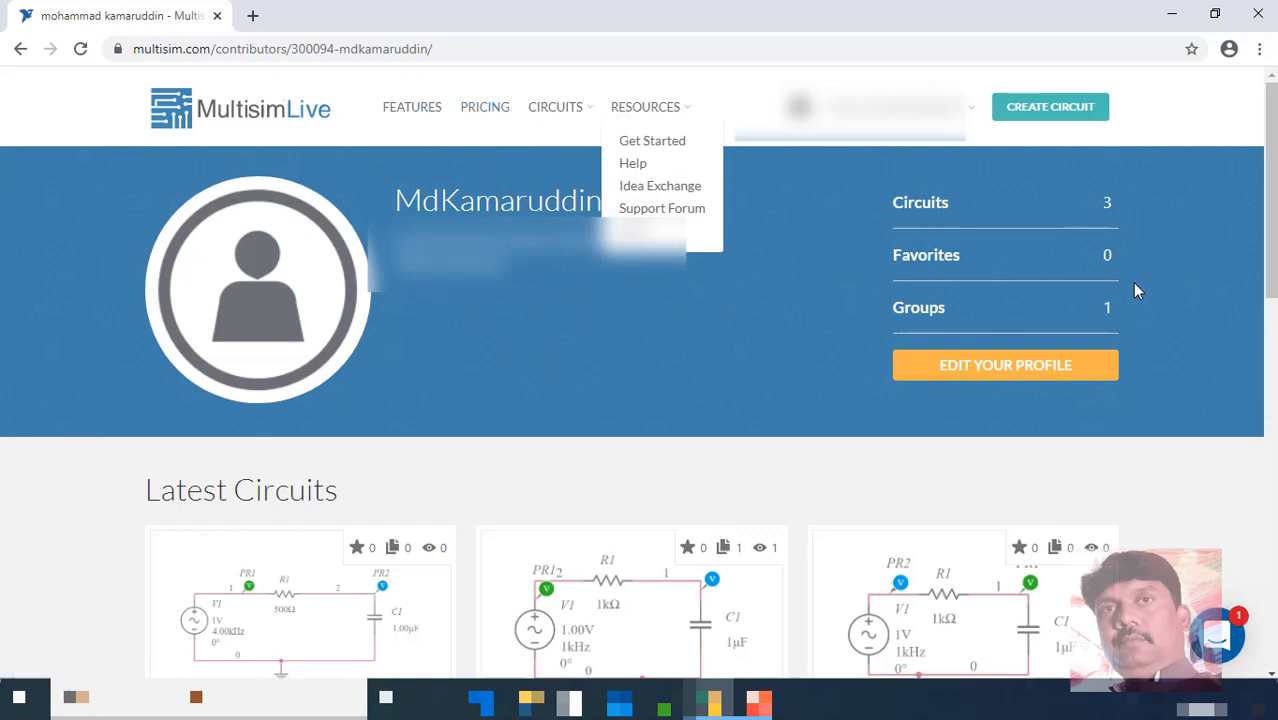
- Create a new blank circuit and show its schematic and grapher together in split view
left_click(1052, 108)
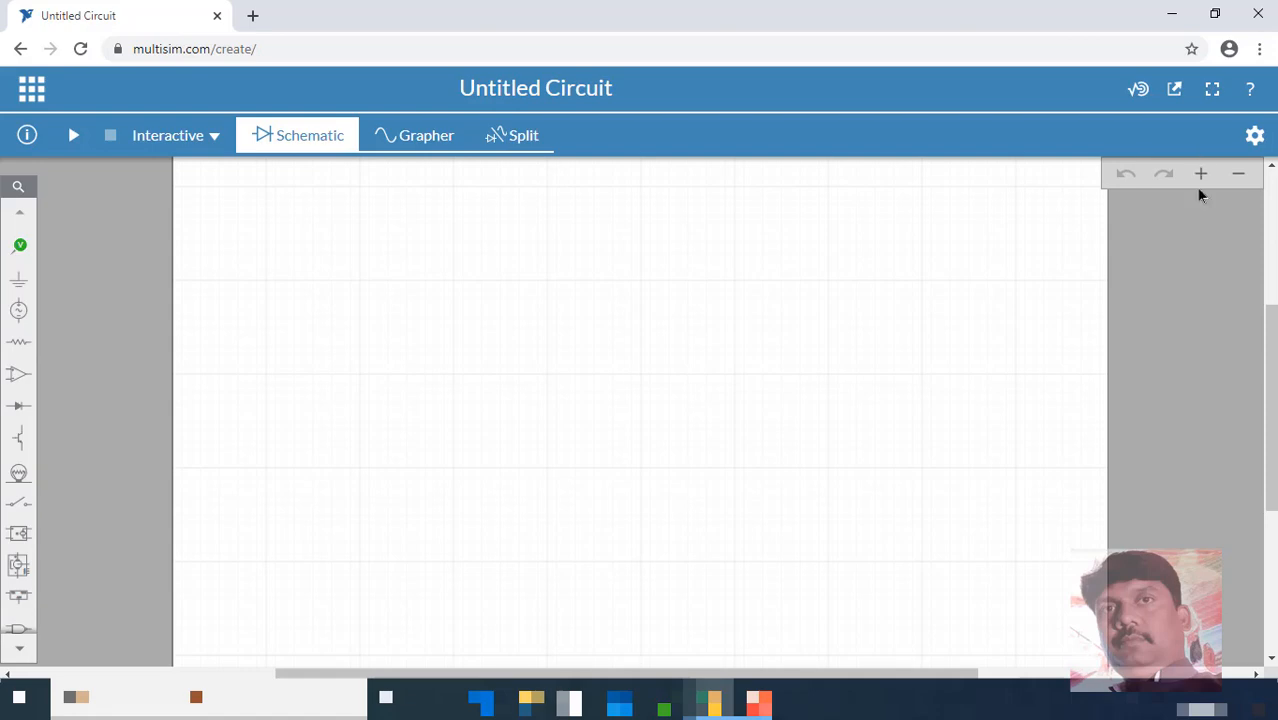
scroll(866, 351, "up", 1)
scroll(345, 226, "down", 1)
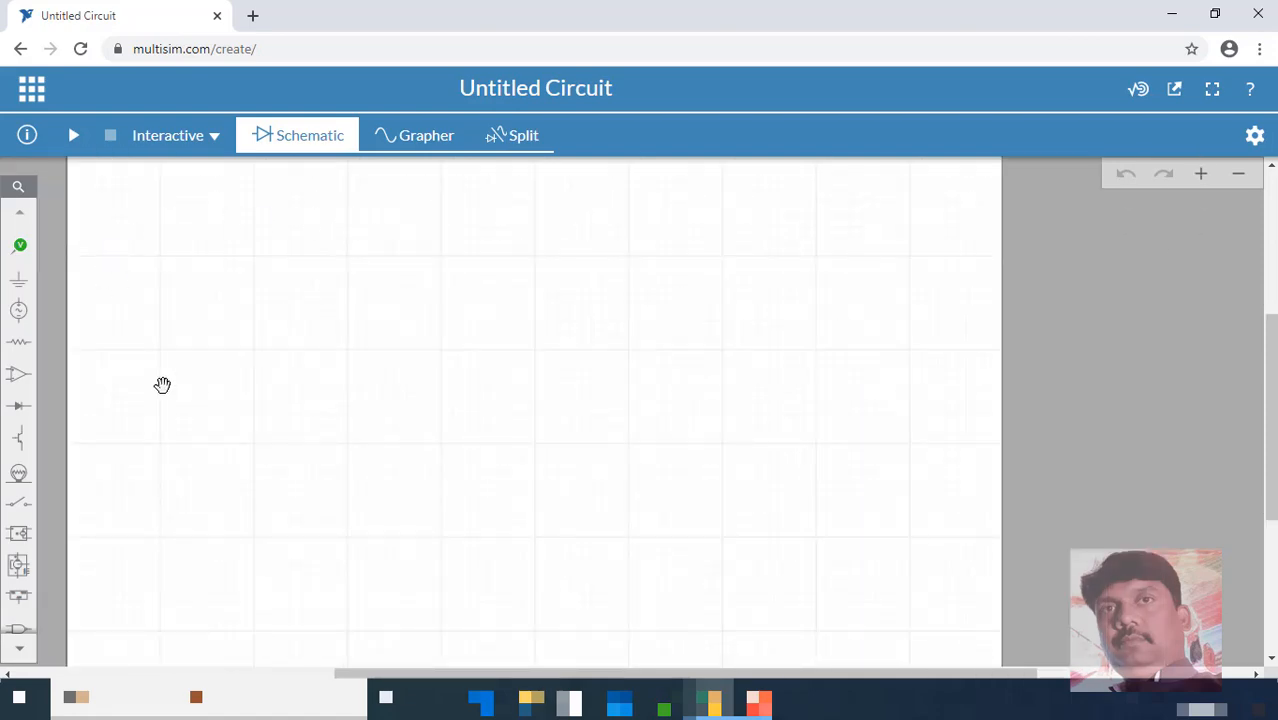
scroll(516, 400, "down", 1)
scroll(516, 400, "up", 1)
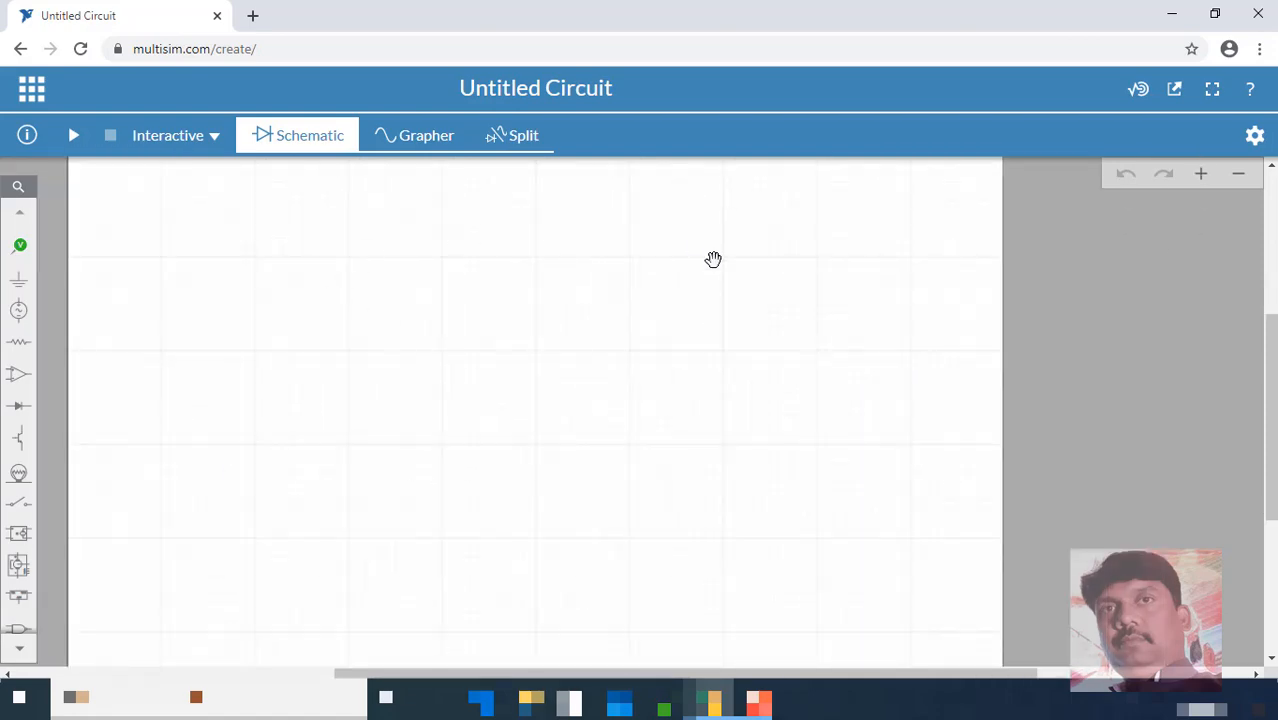
left_click_drag(590, 674, 514, 678)
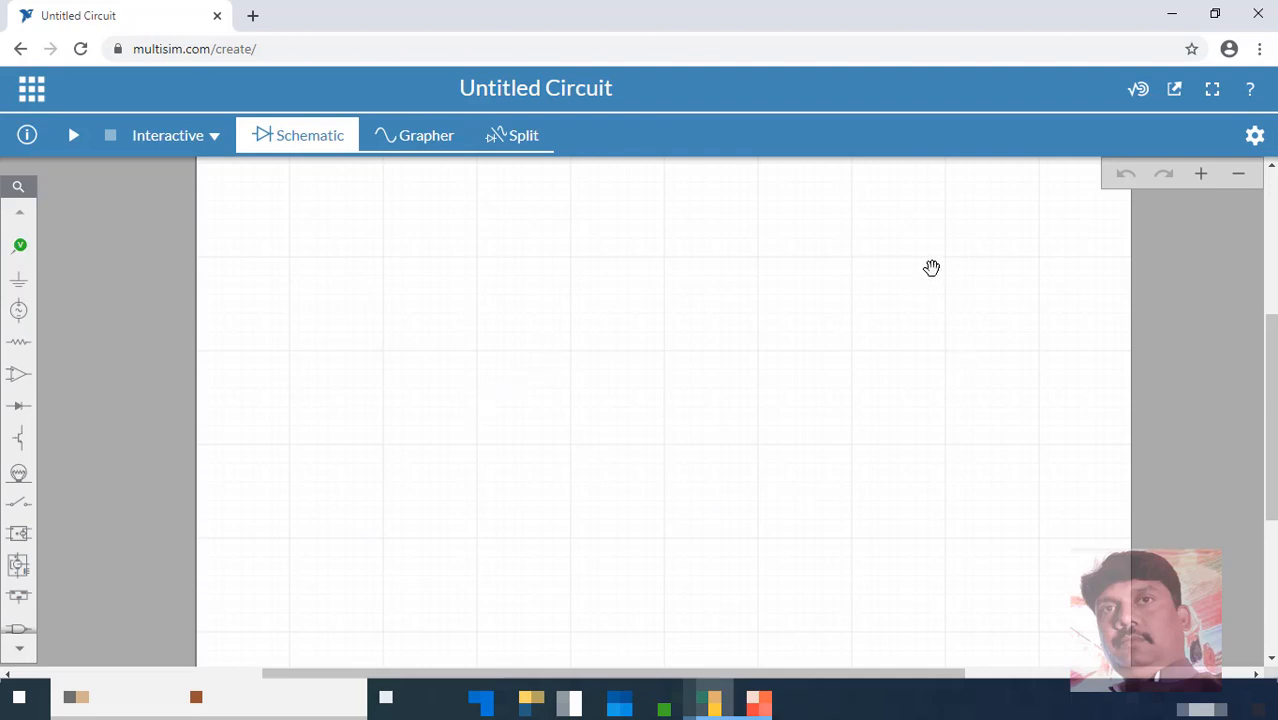
left_click(427, 137)
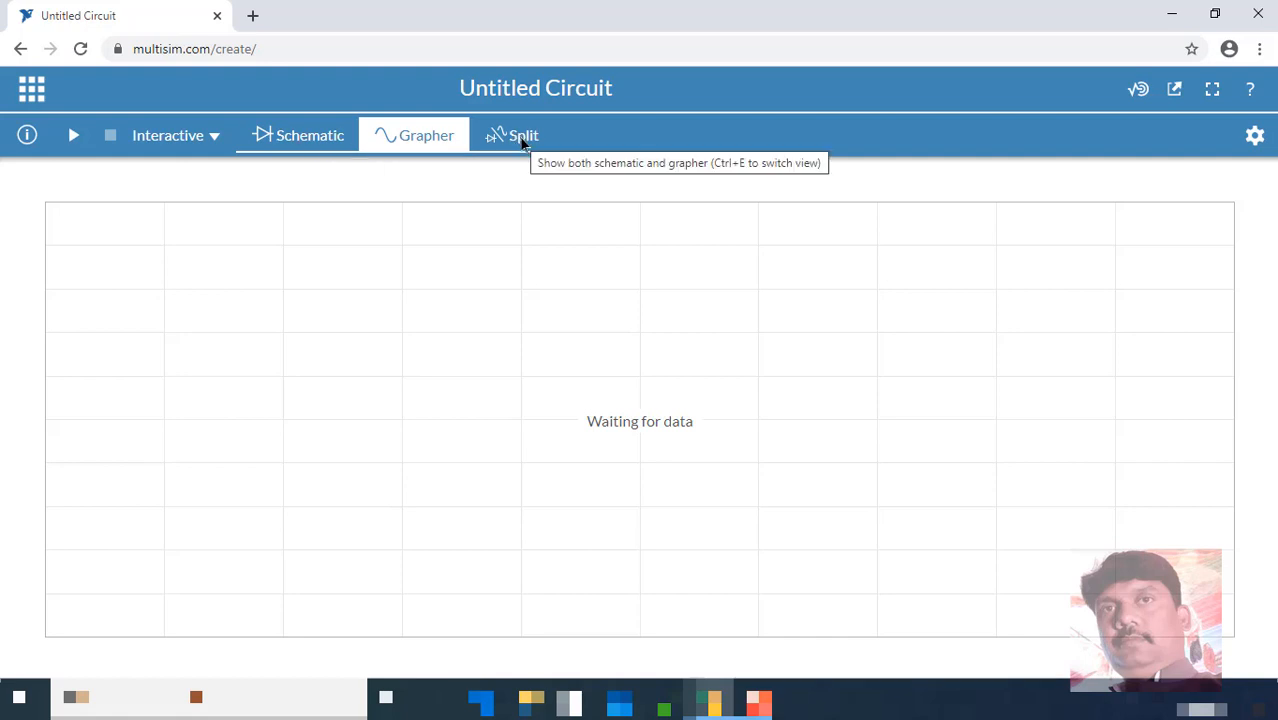
left_click(521, 143)
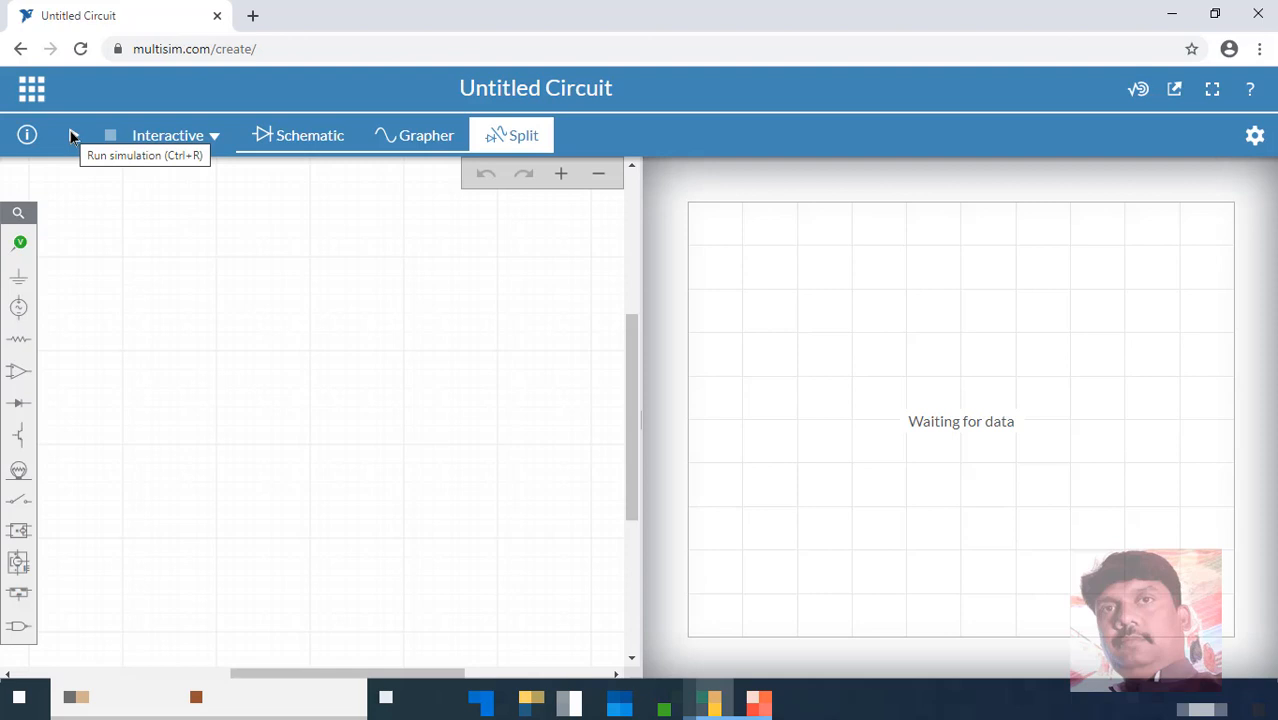
- Review the available simulation types and the circuit's details, such as visibility, name and description
left_click(213, 138)
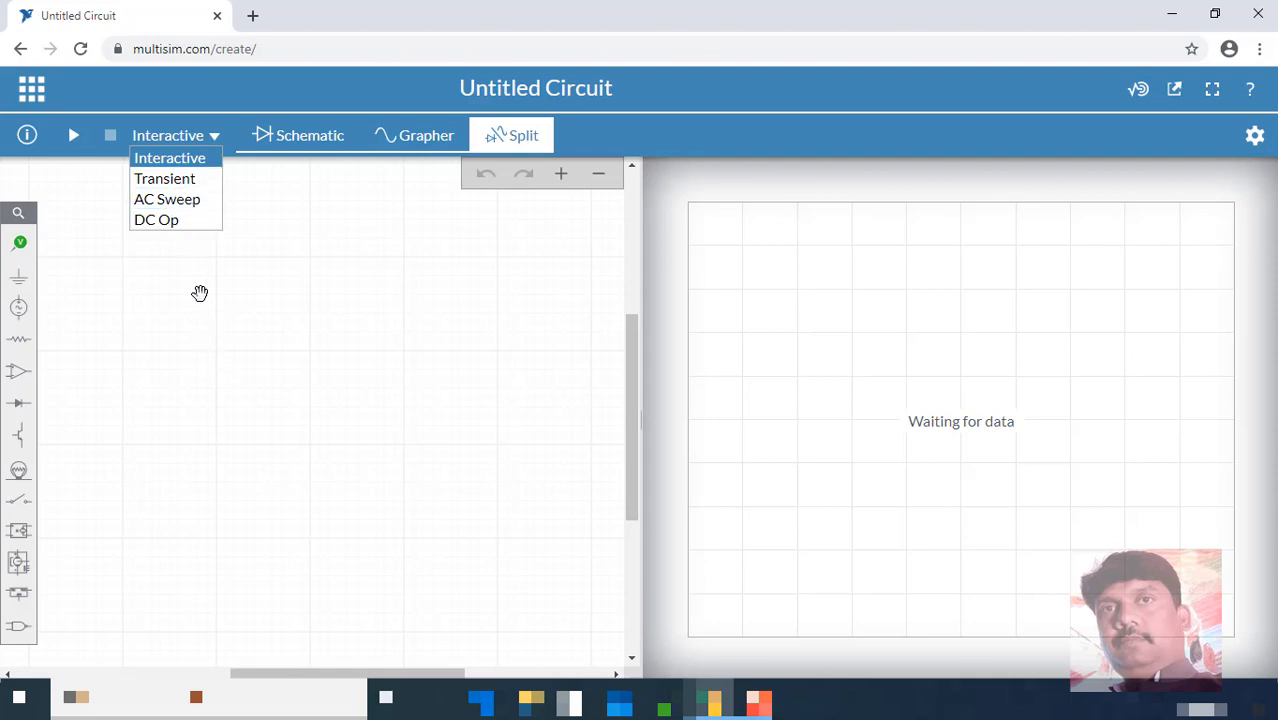
left_click(216, 140)
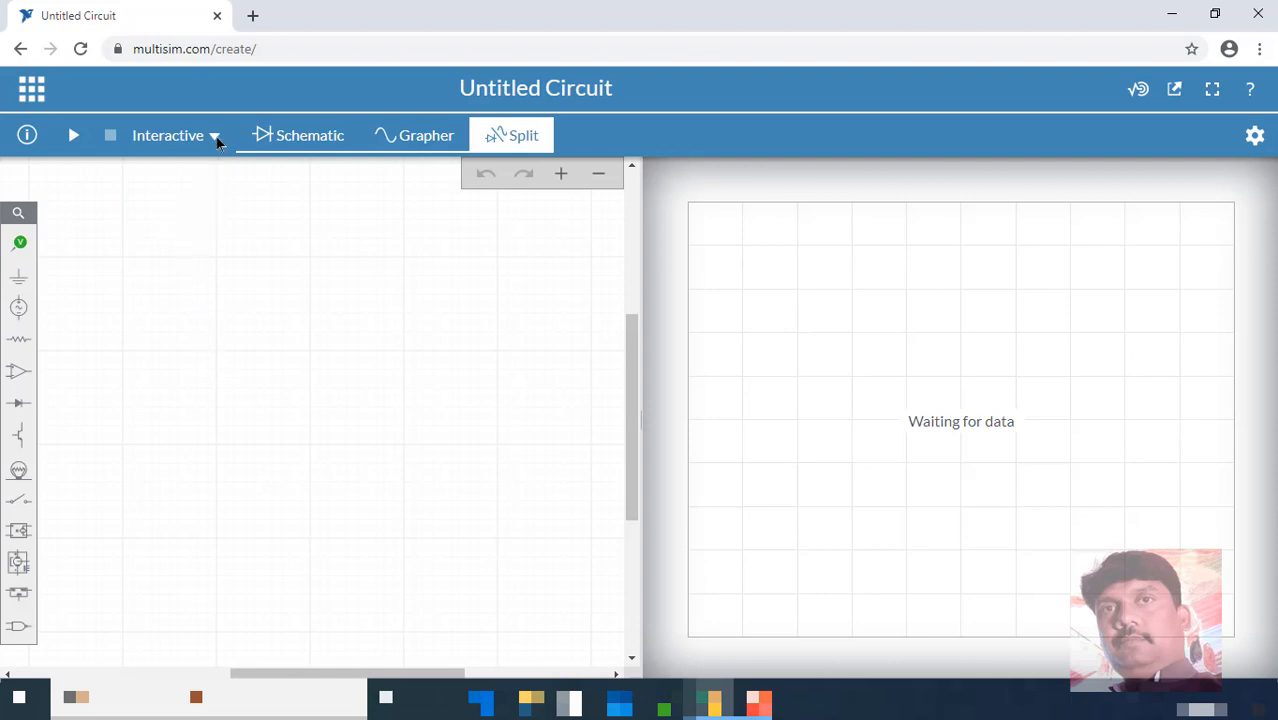
left_click(216, 140)
left_click(216, 140)
left_click(27, 136)
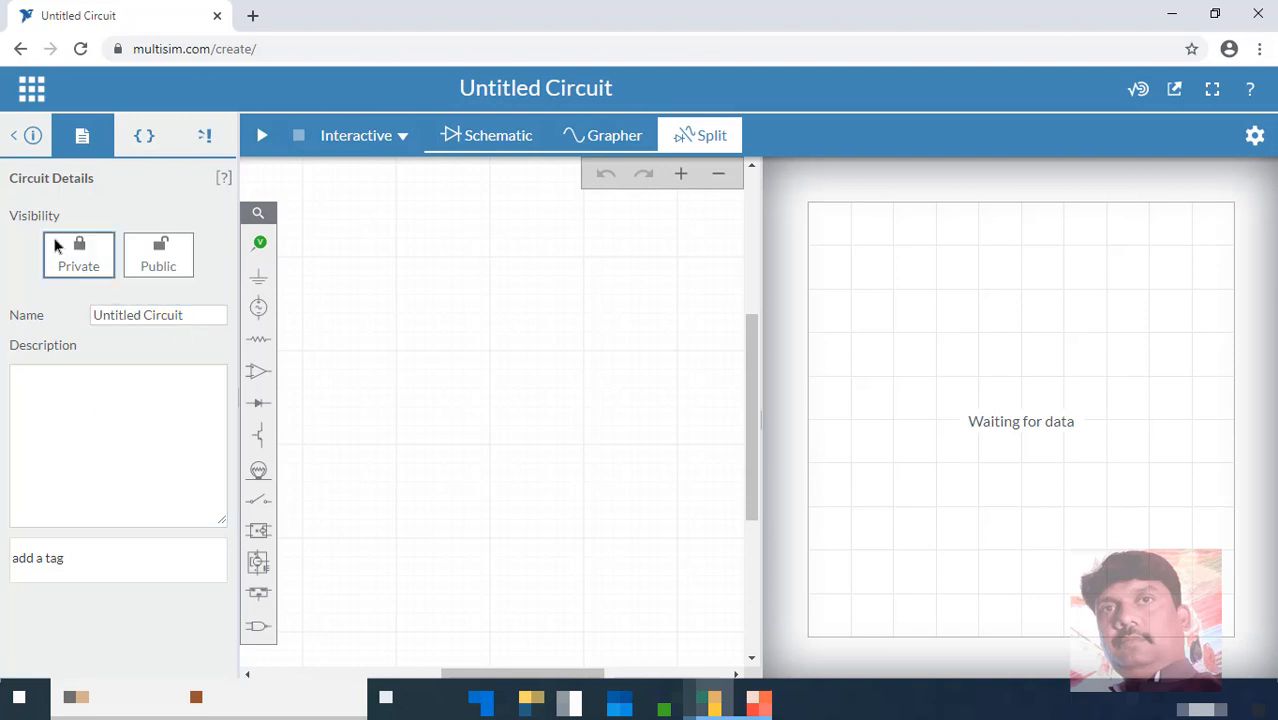
left_click(33, 137)
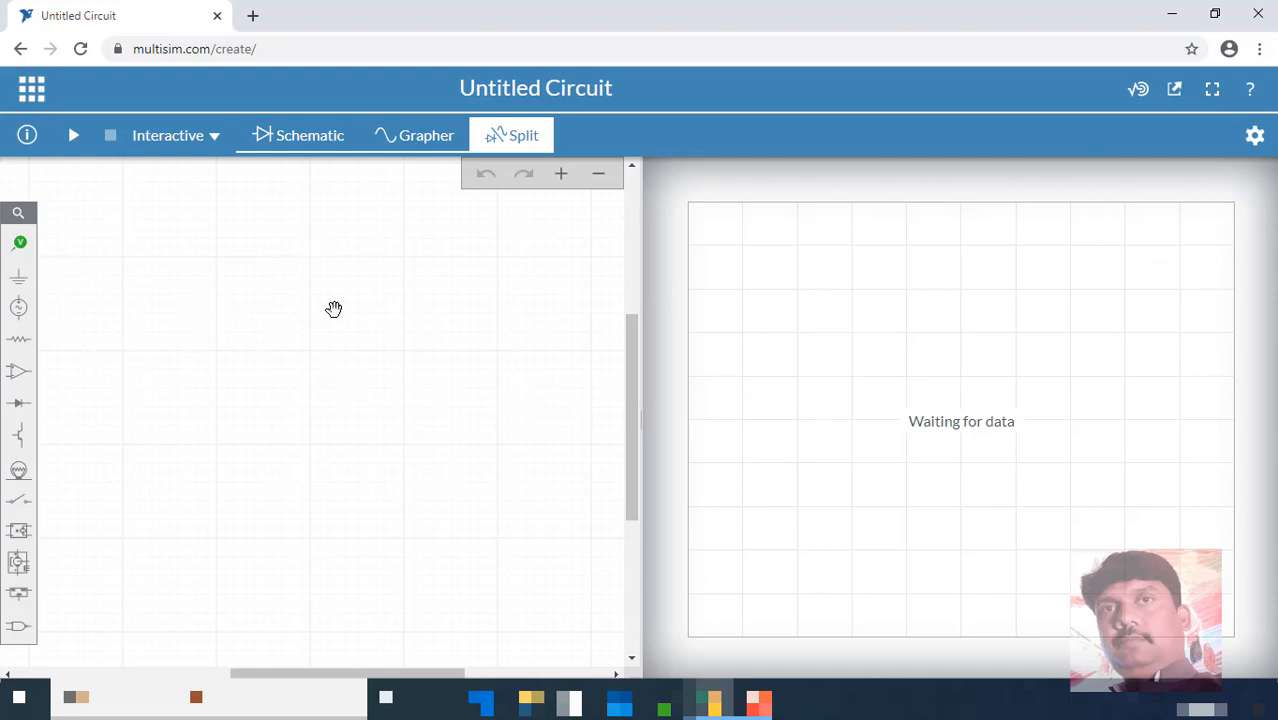
left_click(562, 173)
left_click(562, 173)
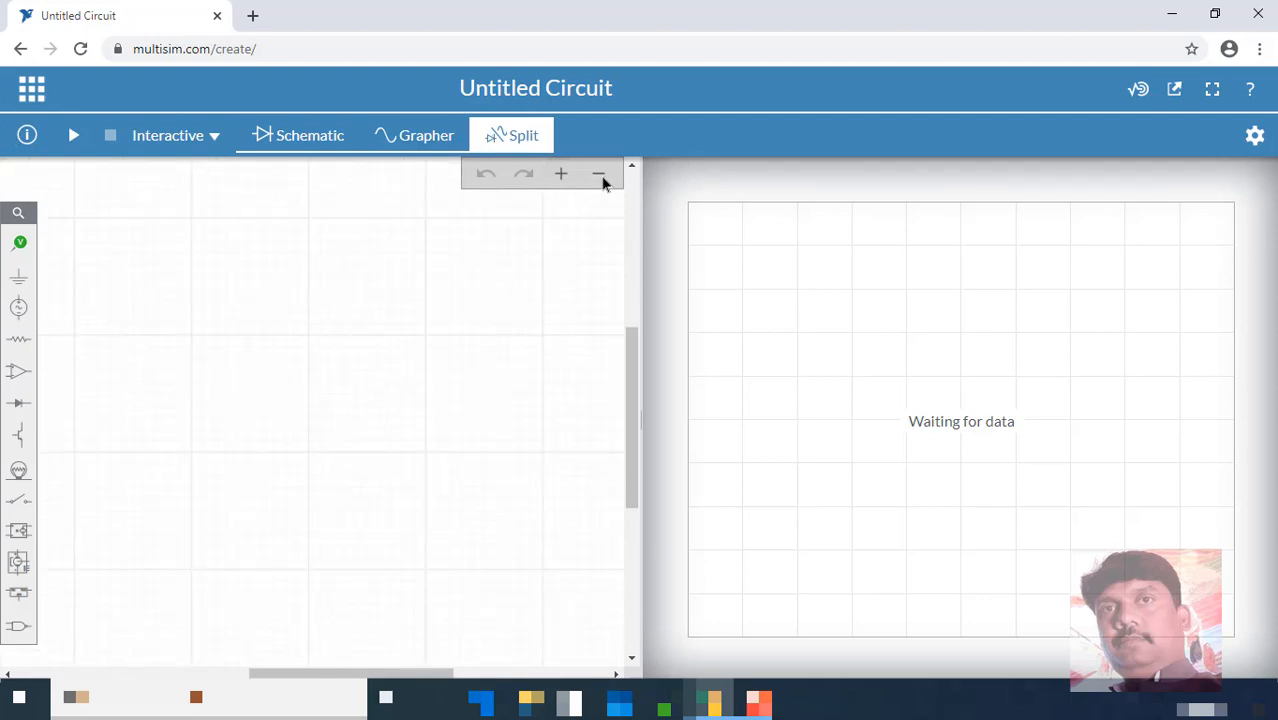
left_click(605, 181)
left_click(605, 181)
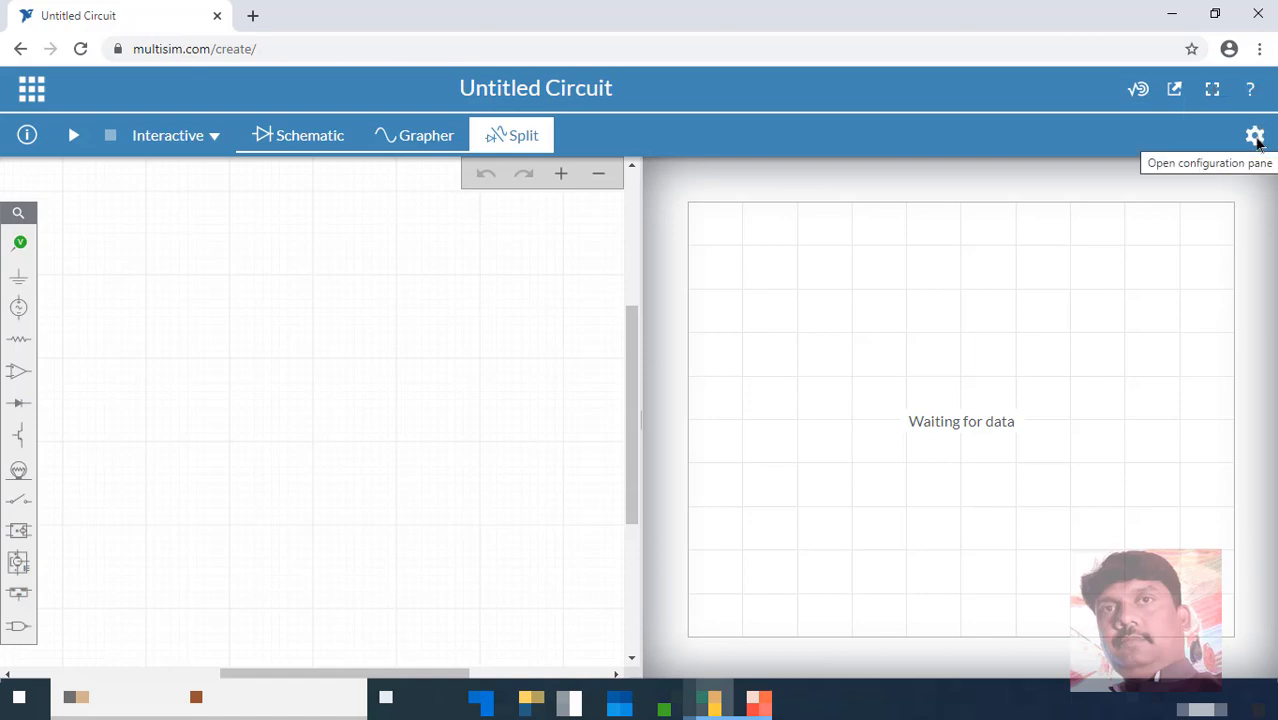
- Examine the circuit's configuration, covering simulation settings, logic levels, sheet settings and the document options
left_click(1255, 137)
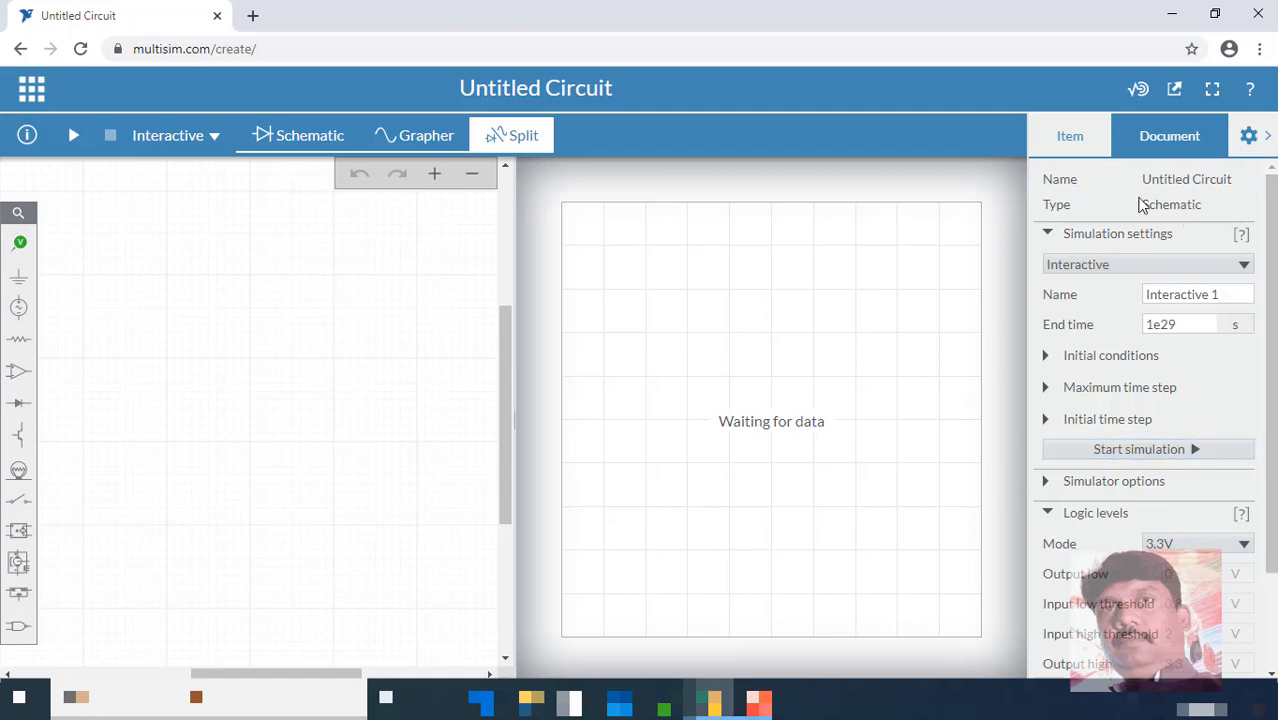
scroll(1205, 565, "down", 1)
scroll(1205, 565, "down", 2)
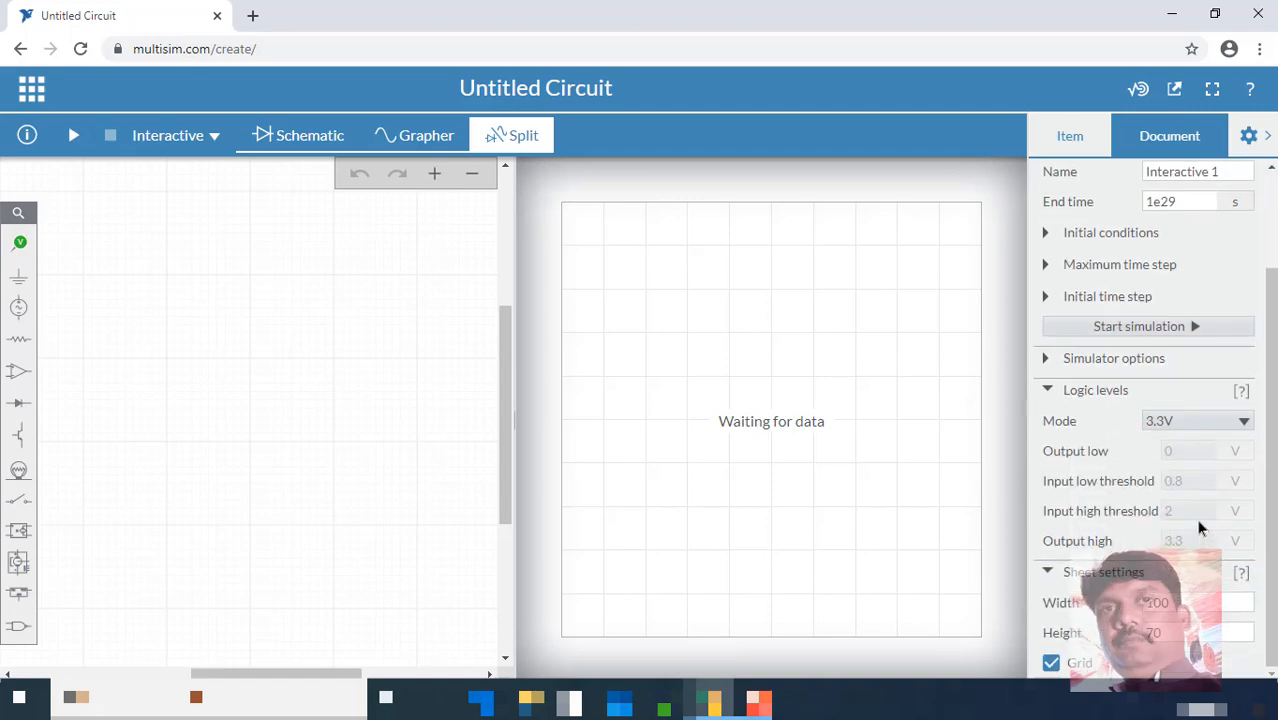
scroll(1200, 527, "up", 3)
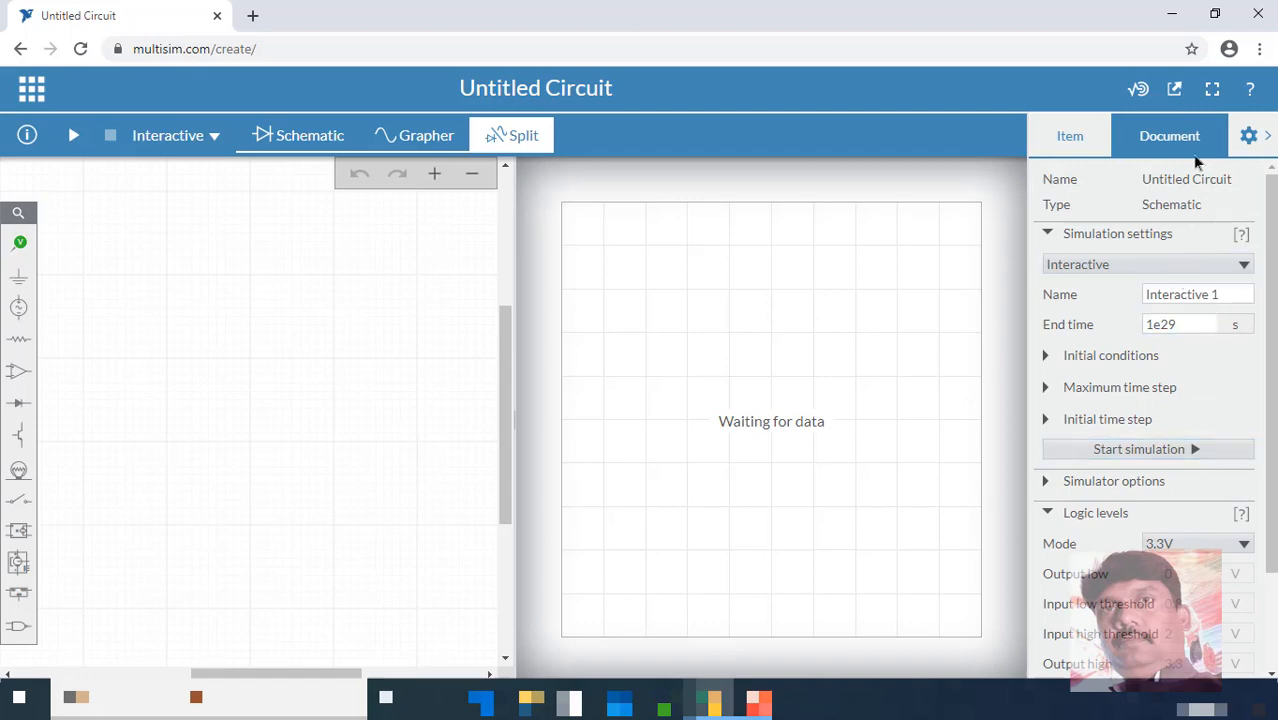
left_click(1076, 142)
left_click(1180, 142)
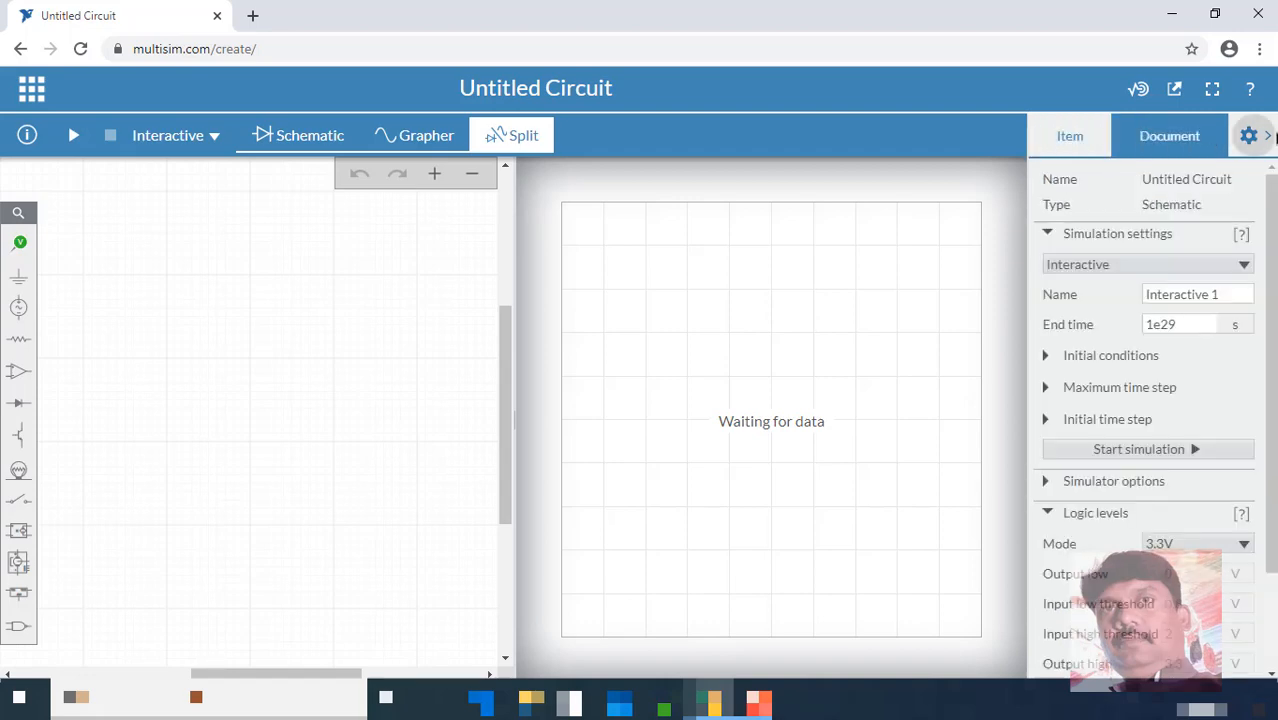
- Close the configuration settings and examine the analysis and annotation, schematic connector, source, passive, analog and diode component categories
left_click(1264, 136)
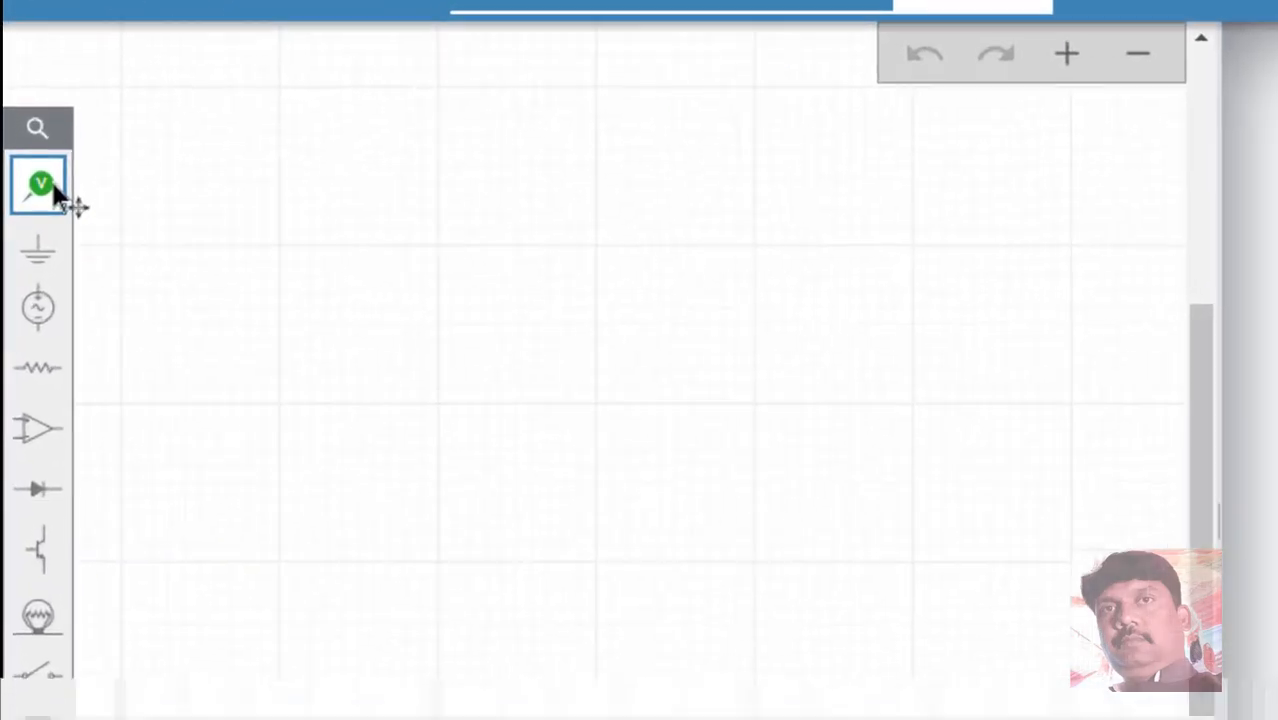
left_click(20, 243)
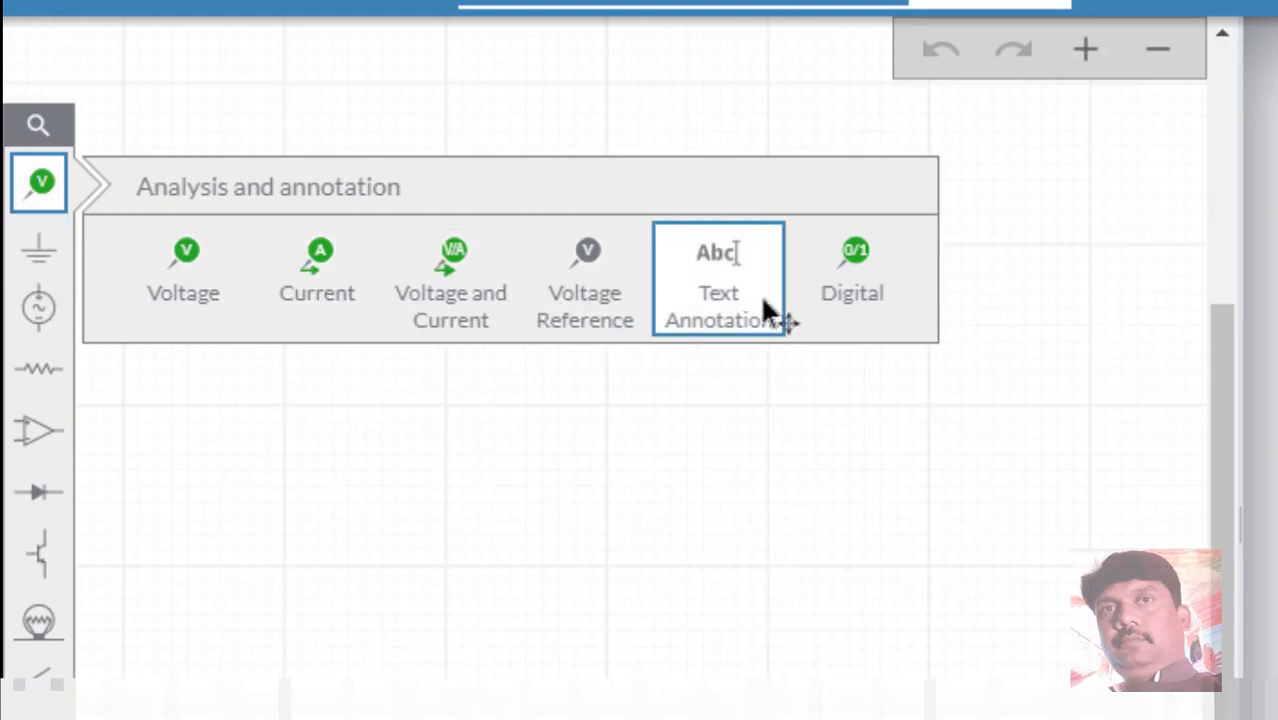
left_click(40, 252)
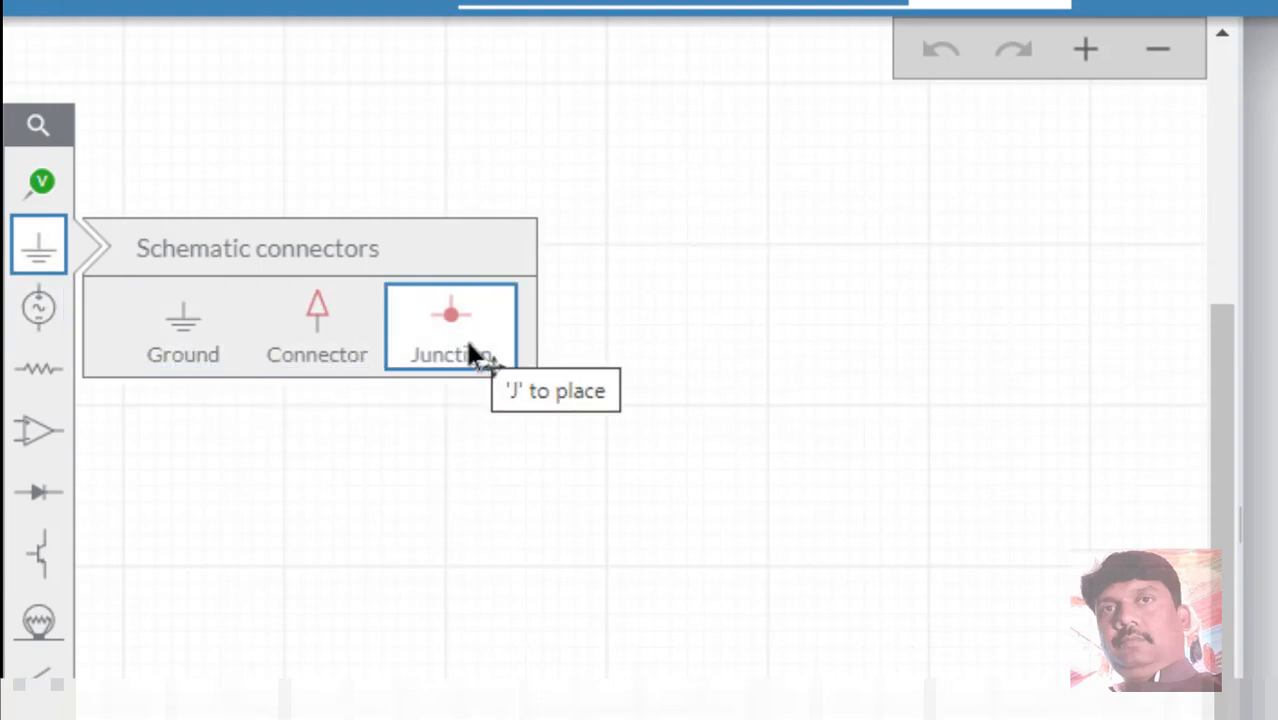
left_click(46, 309)
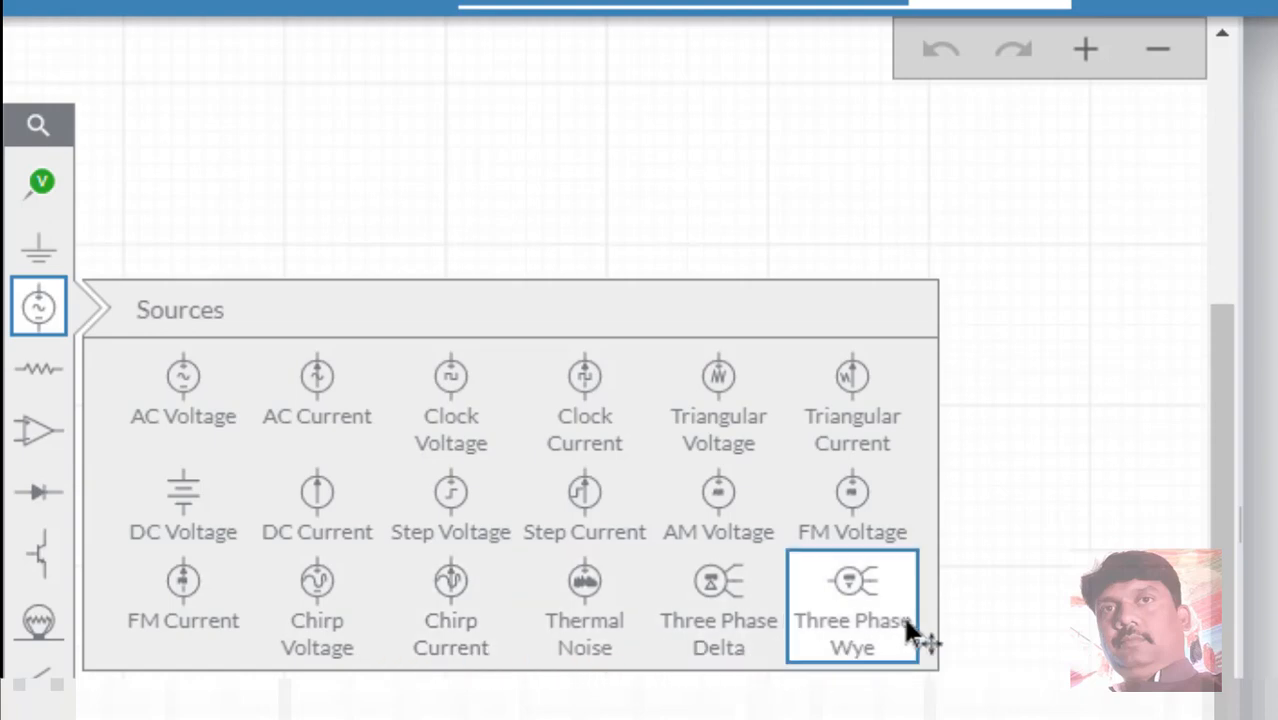
left_click(38, 366)
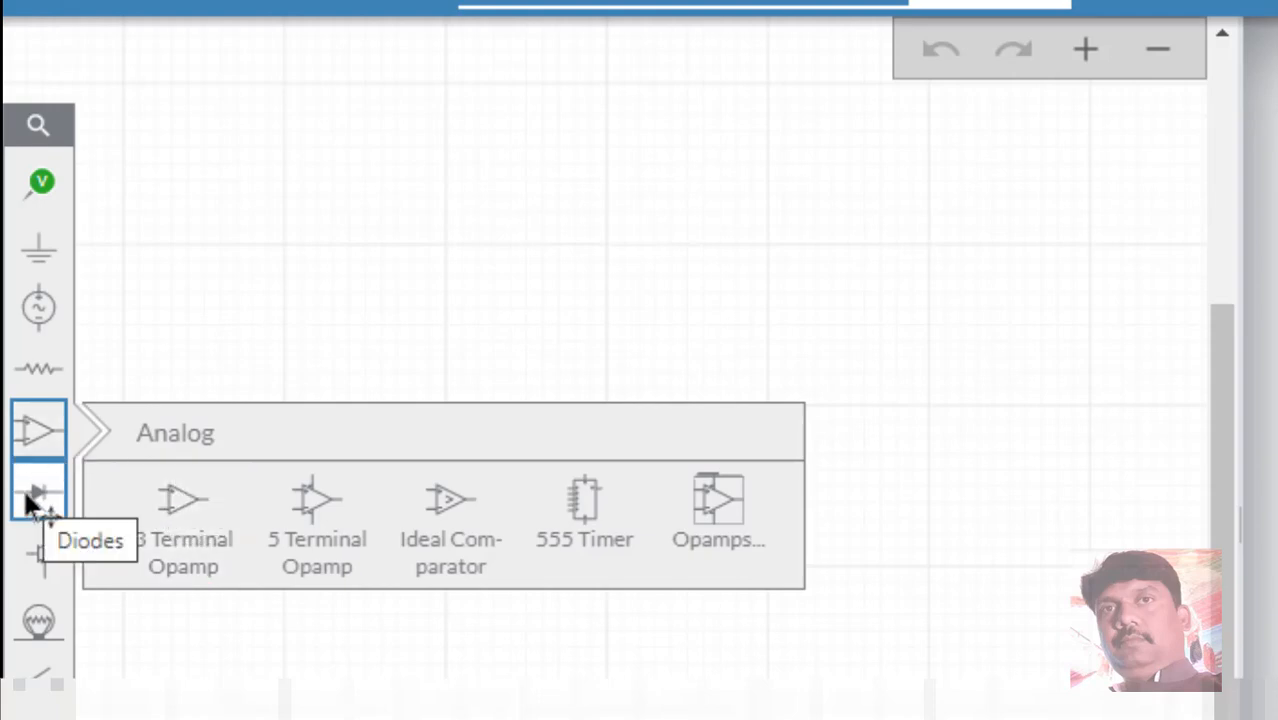
left_click(24, 434)
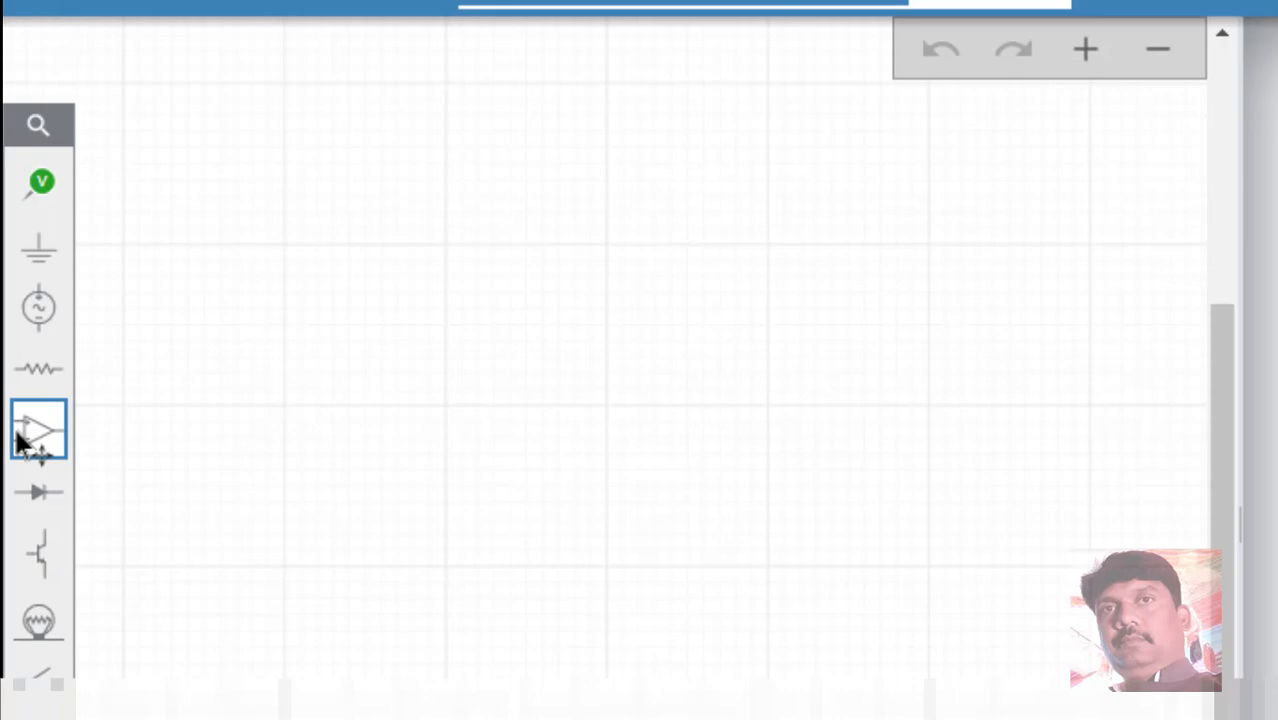
left_click(34, 500)
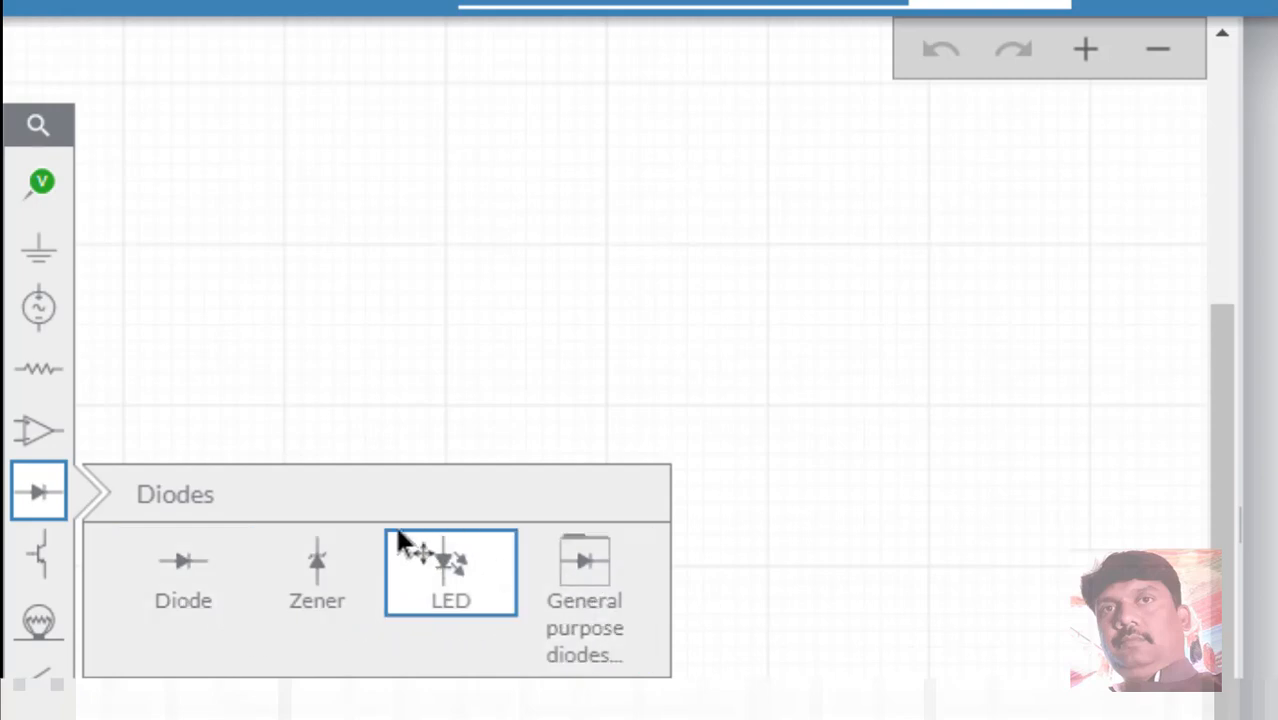
left_click(32, 490)
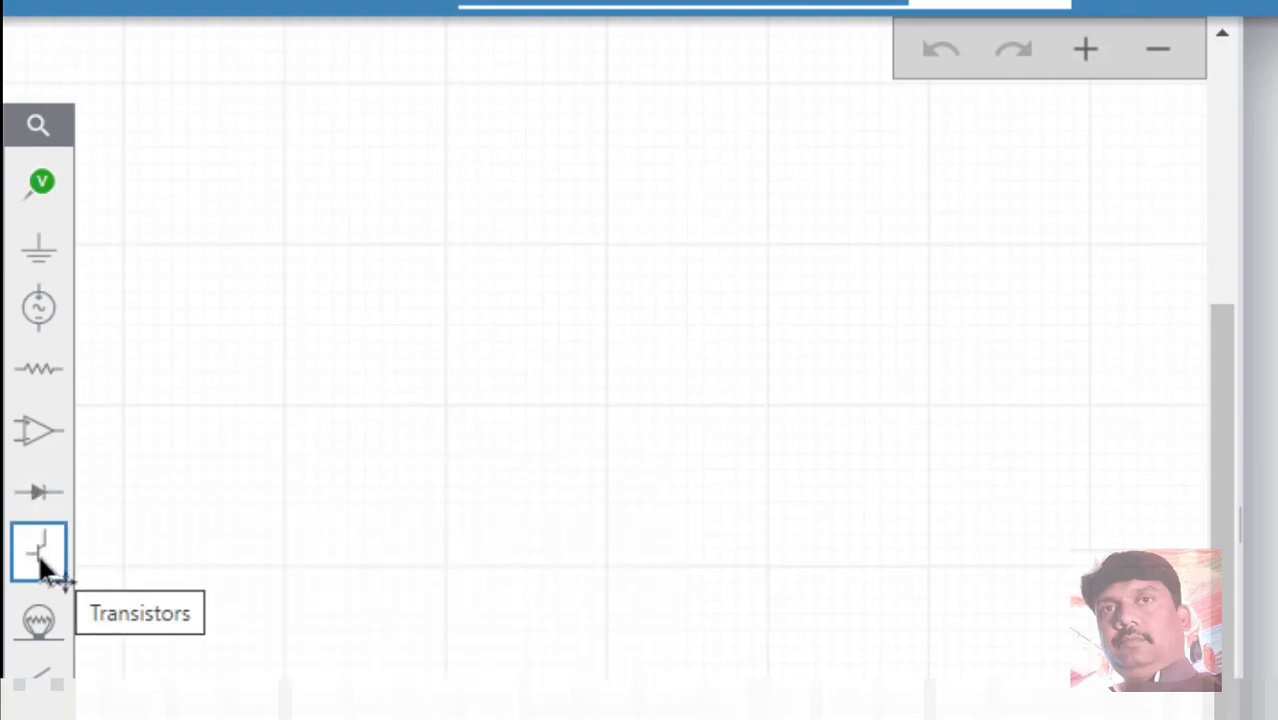
- Examine the transistor, indicator, switch and modeling block categories and the remaining component categories down to Digital
left_click(38, 419)
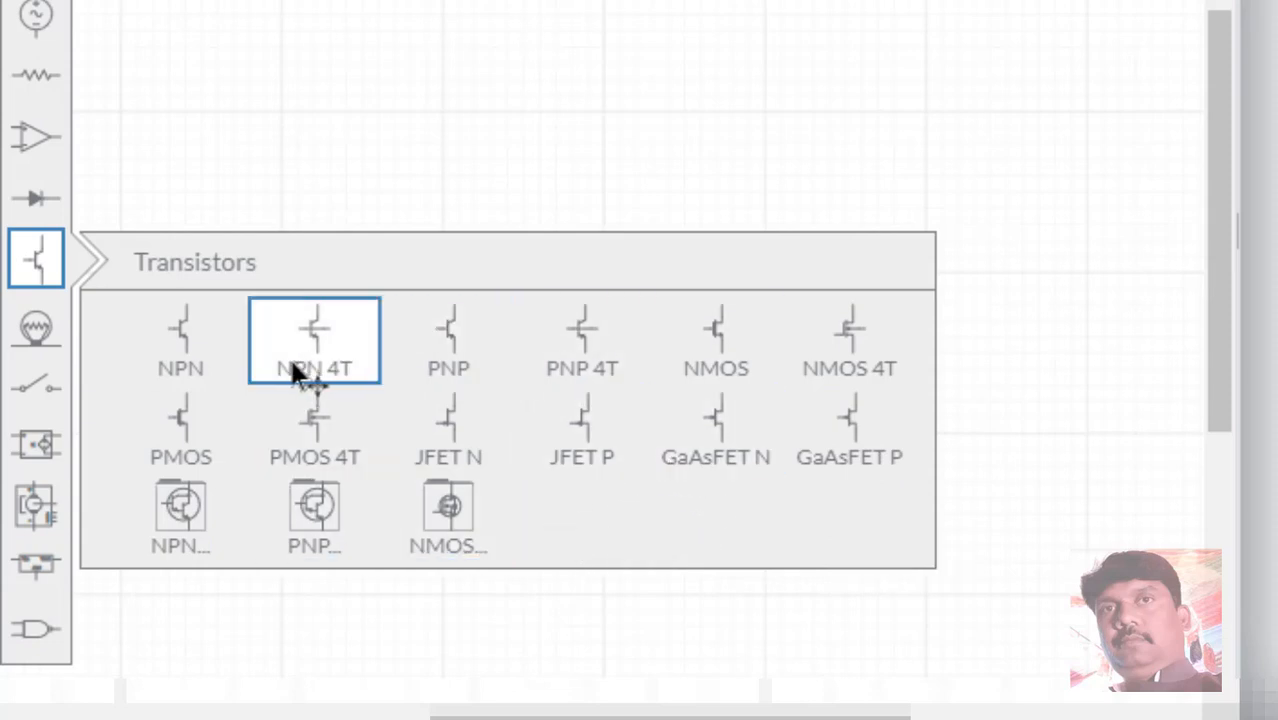
left_click(35, 260)
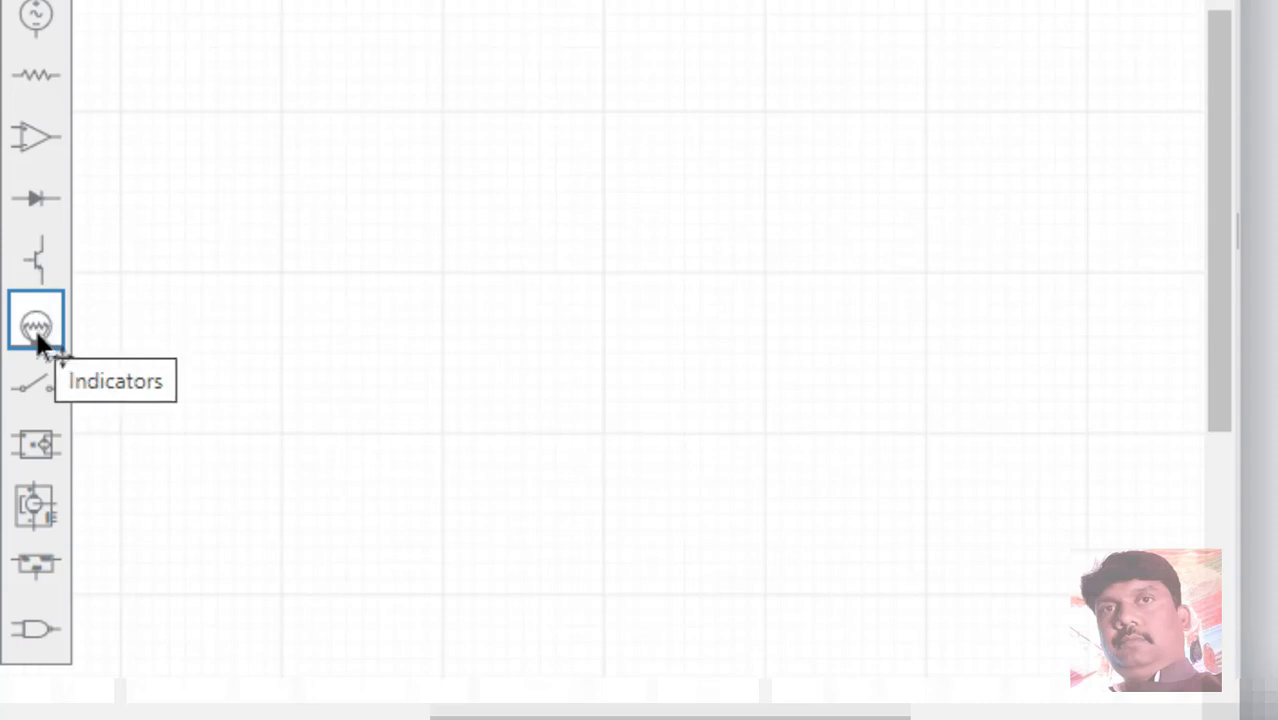
left_click(38, 336)
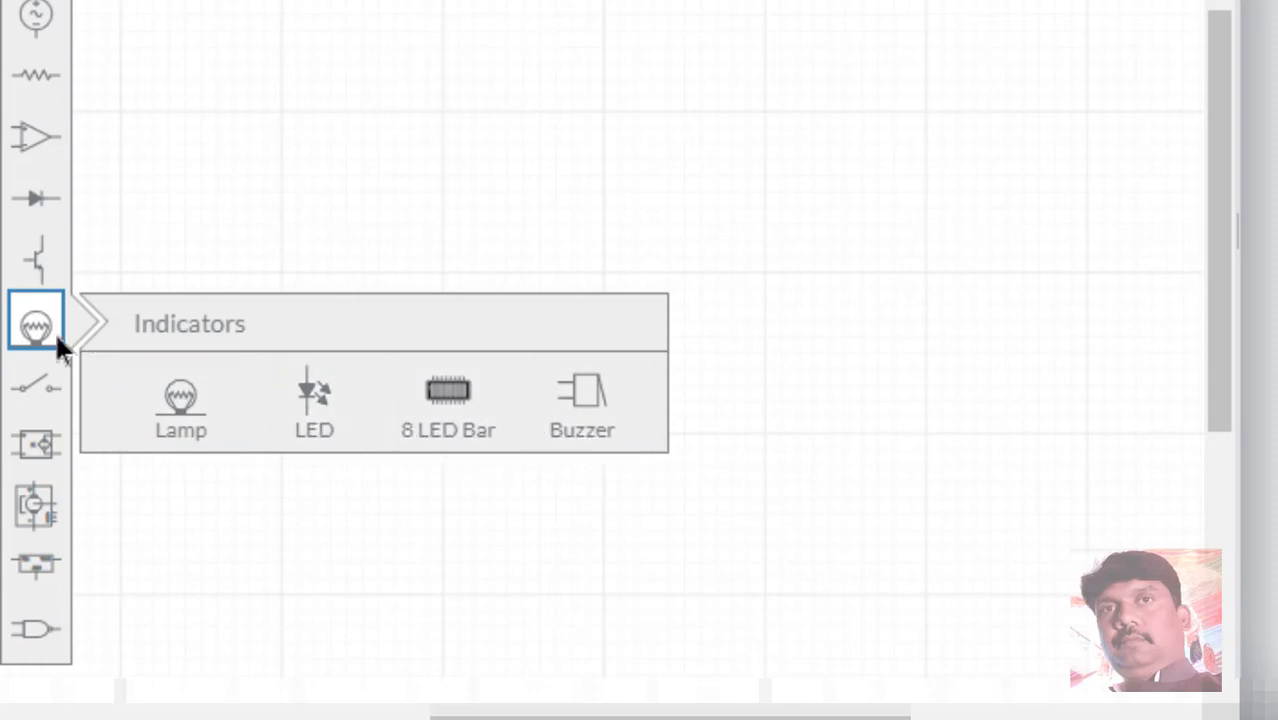
left_click(20, 330)
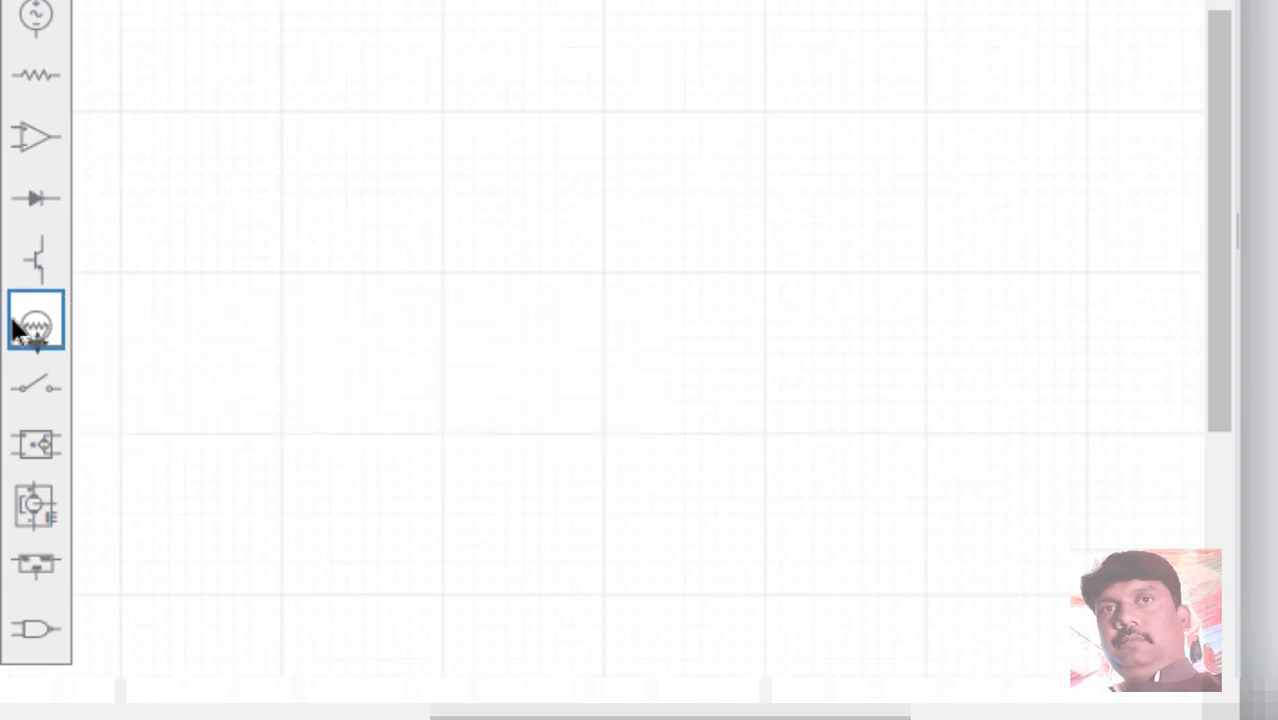
left_click(17, 395)
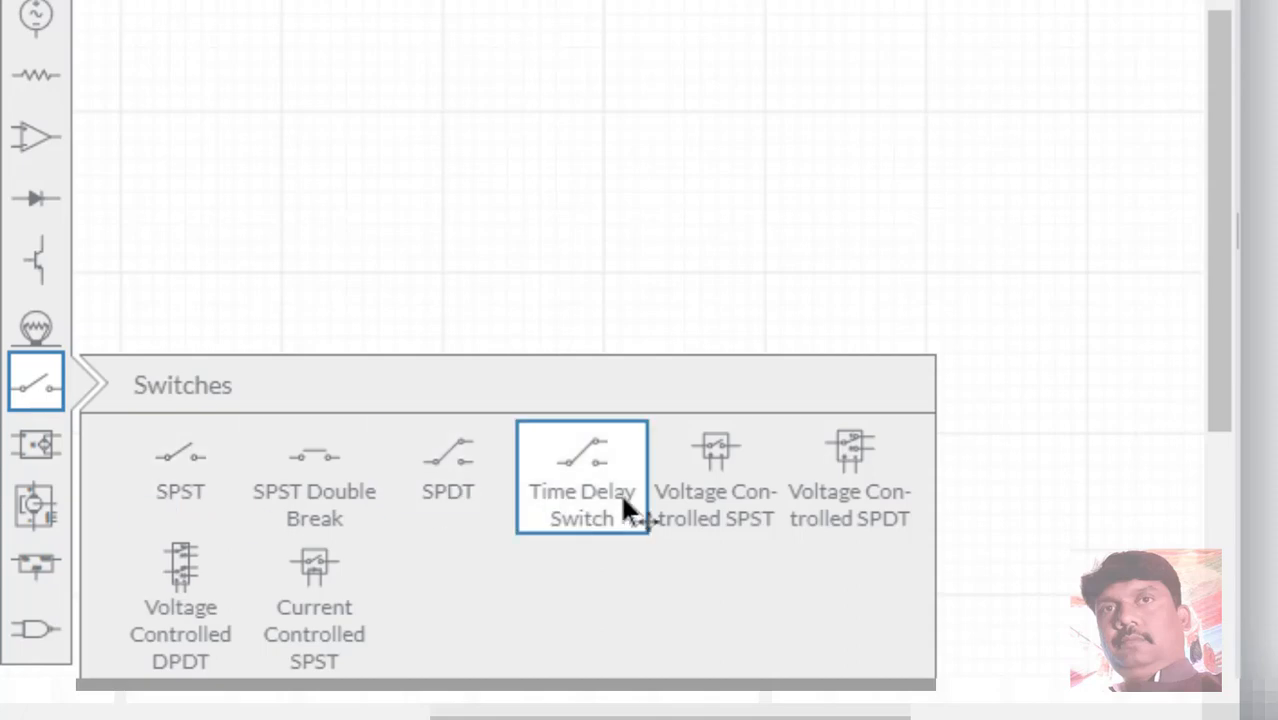
left_click(38, 390)
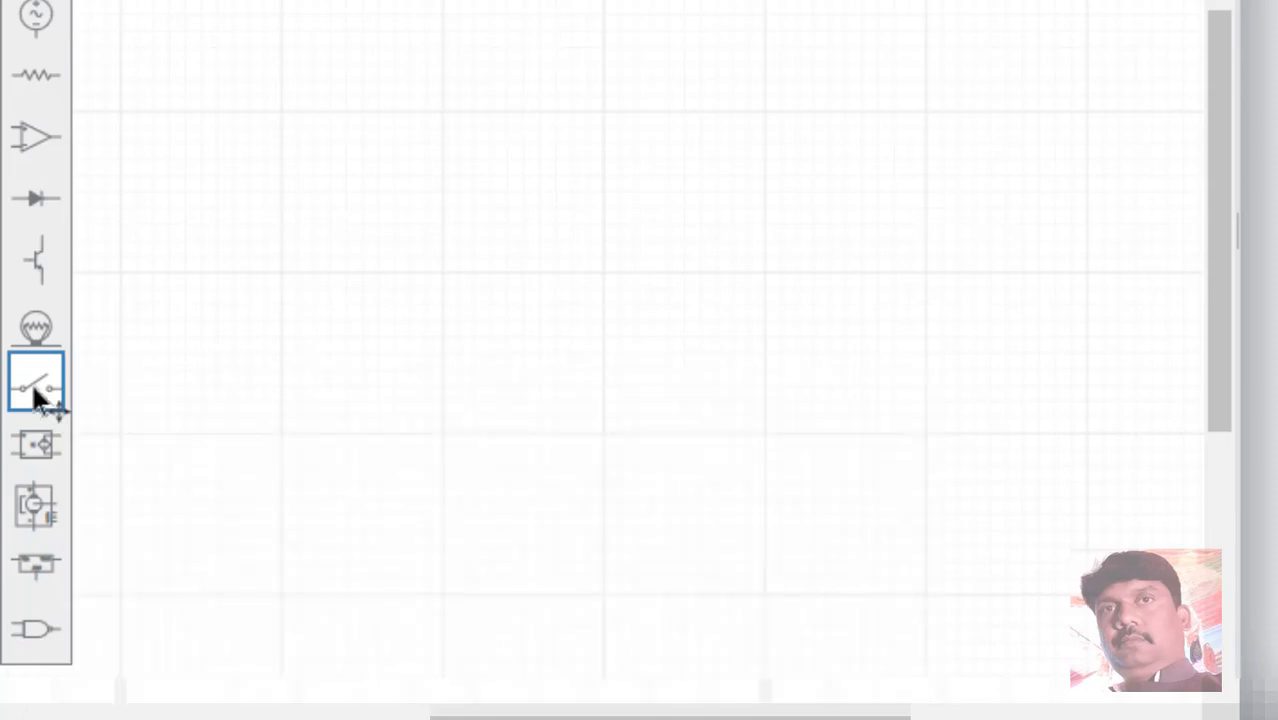
left_click(30, 447)
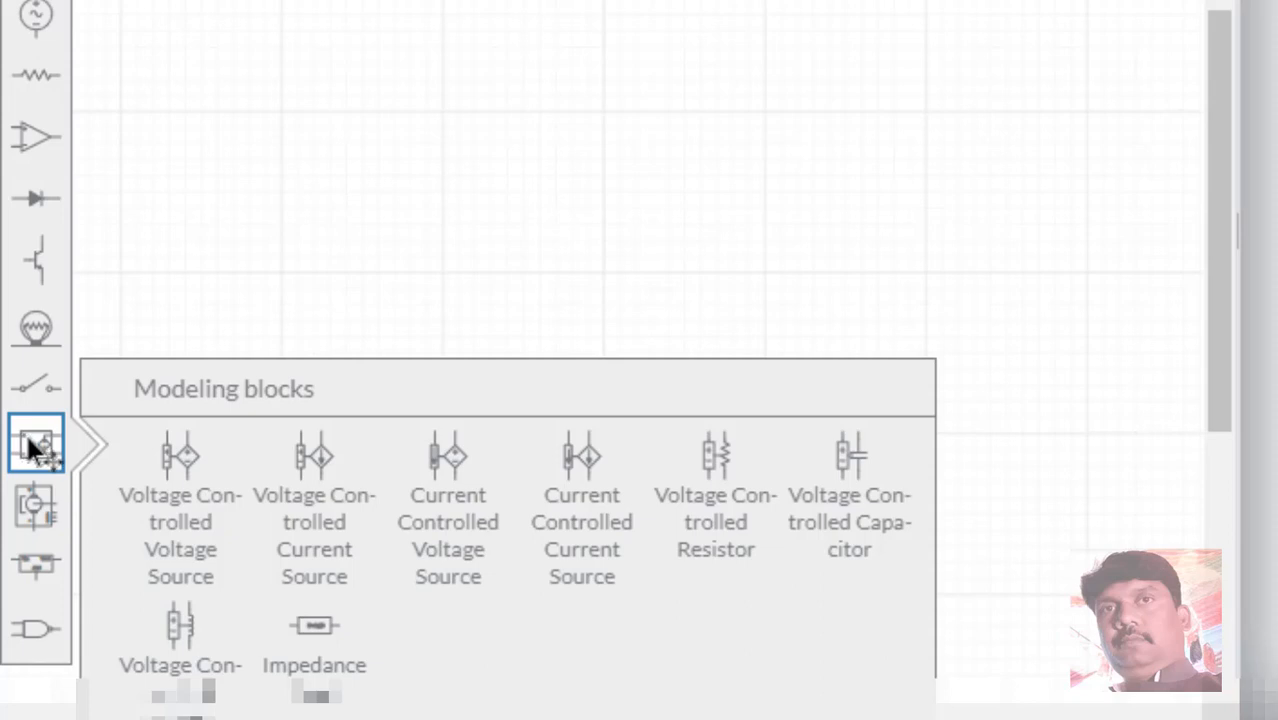
left_click(30, 440)
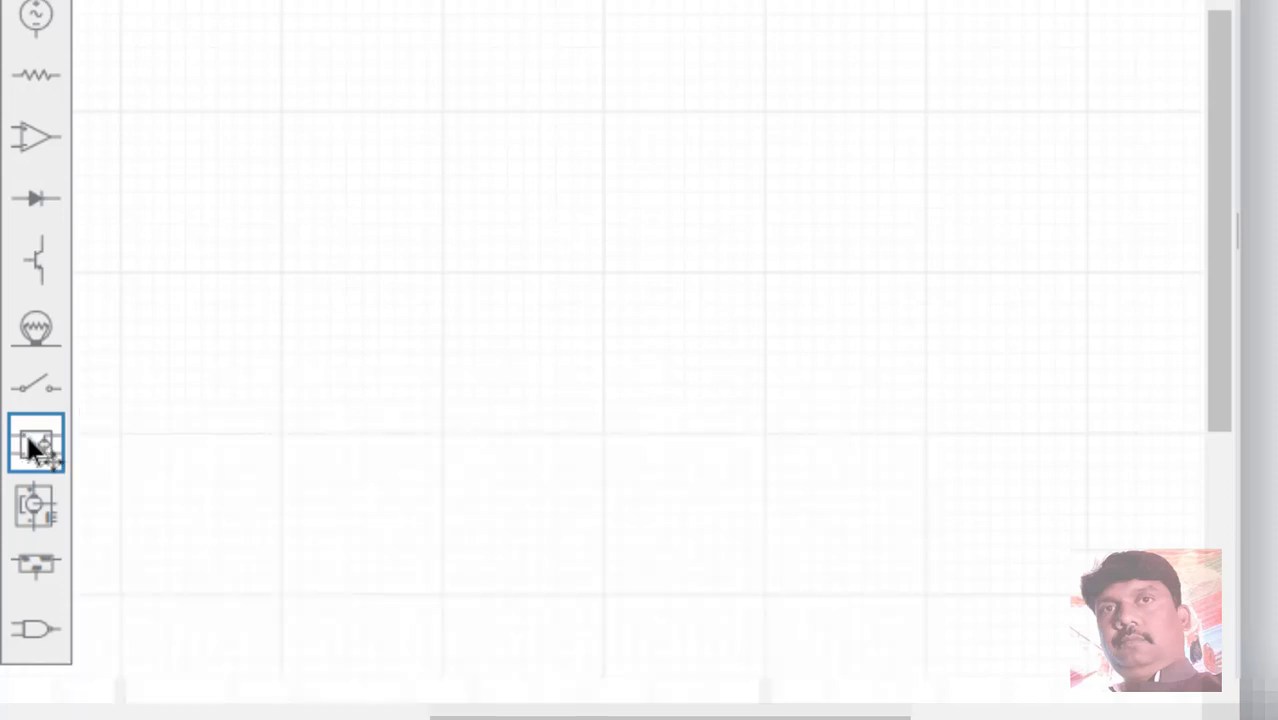
left_click(30, 440)
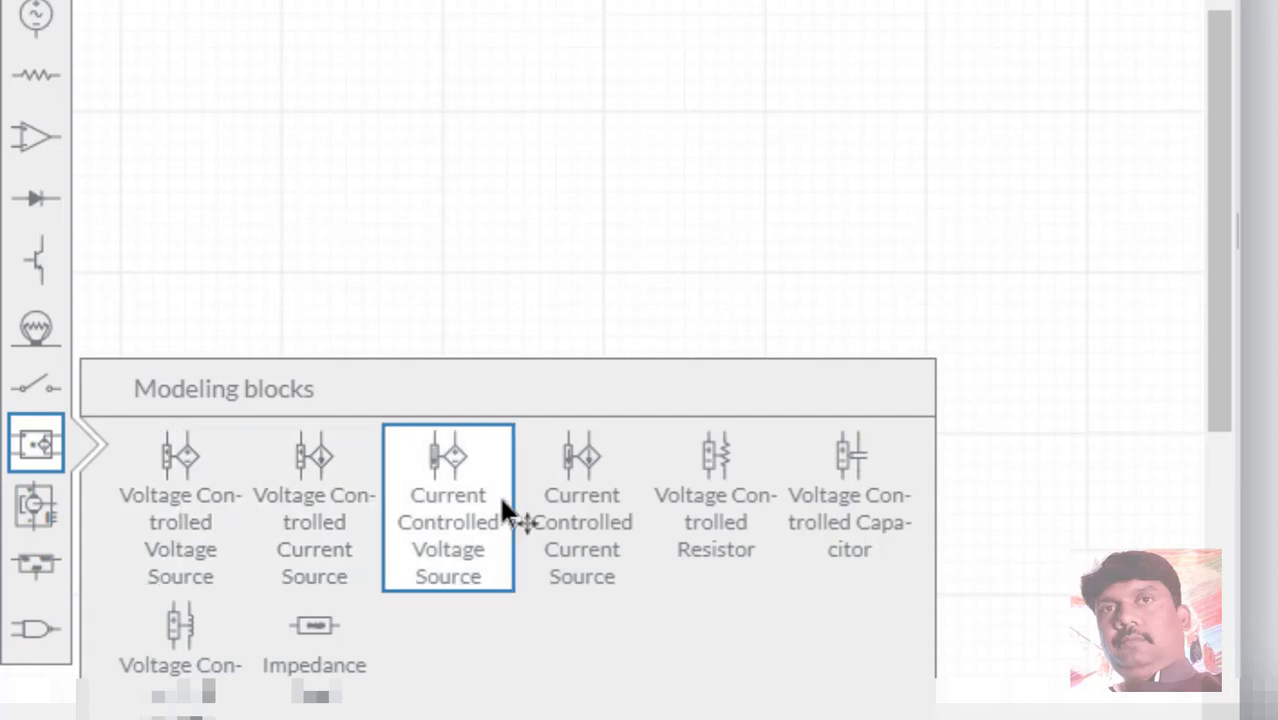
left_click(28, 436)
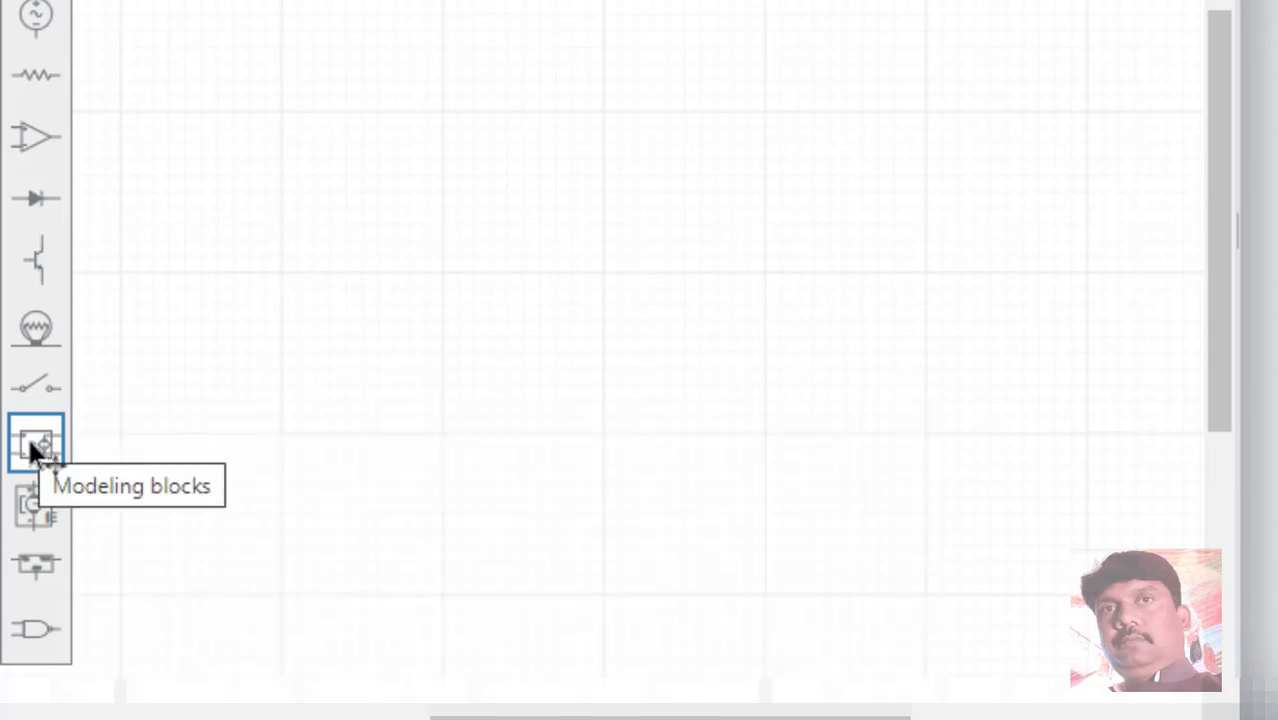
left_click(28, 500)
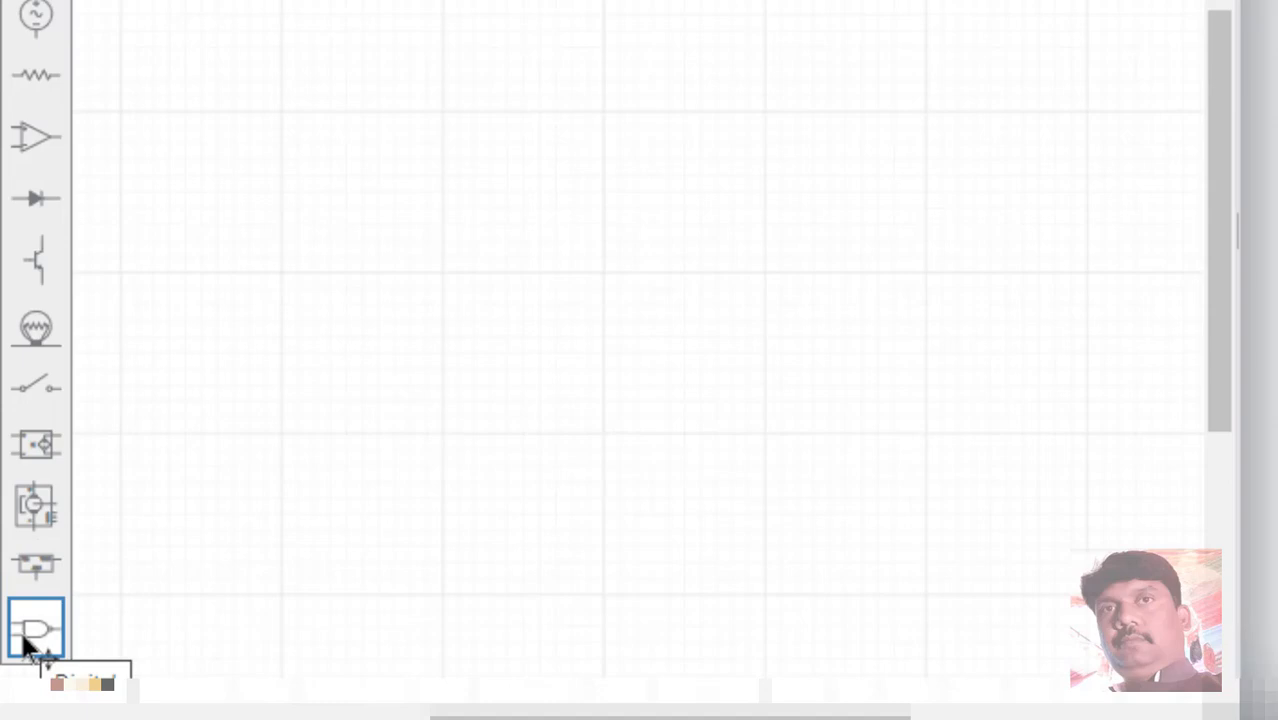
mouse_move(30, 645)
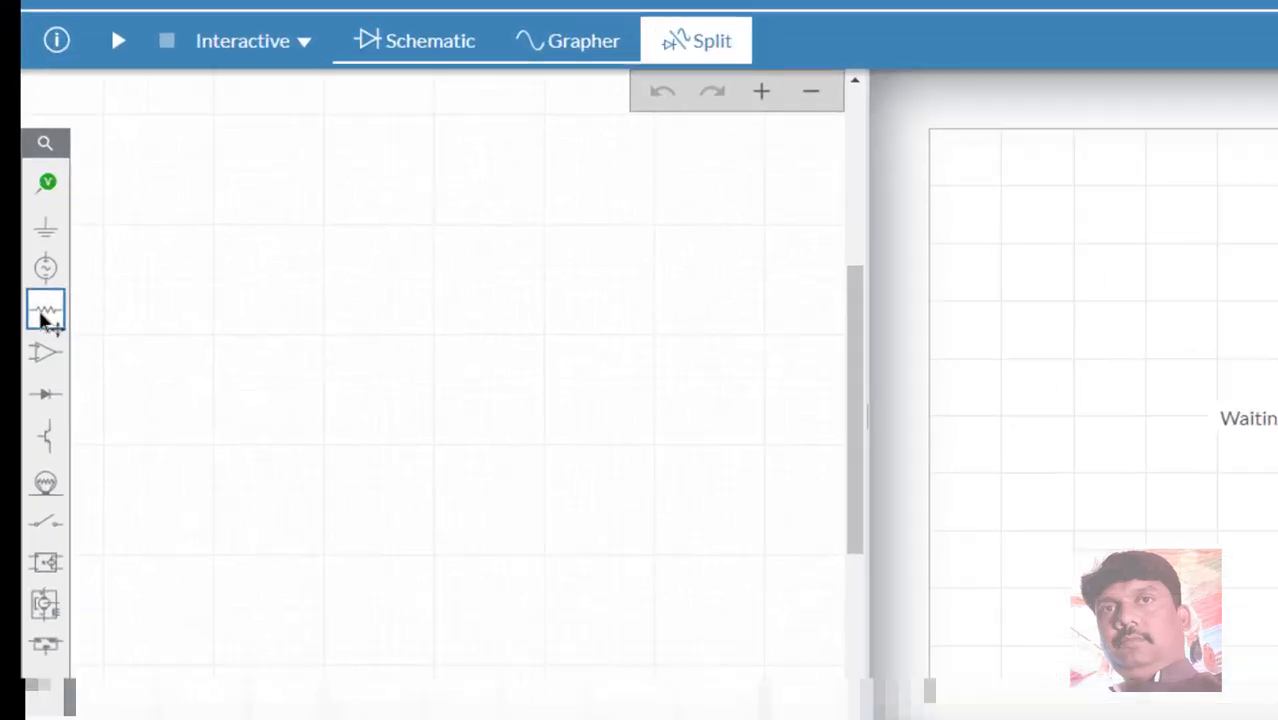
- Place a resistor from the passive components in the upper part of the schematic
left_click(44, 316)
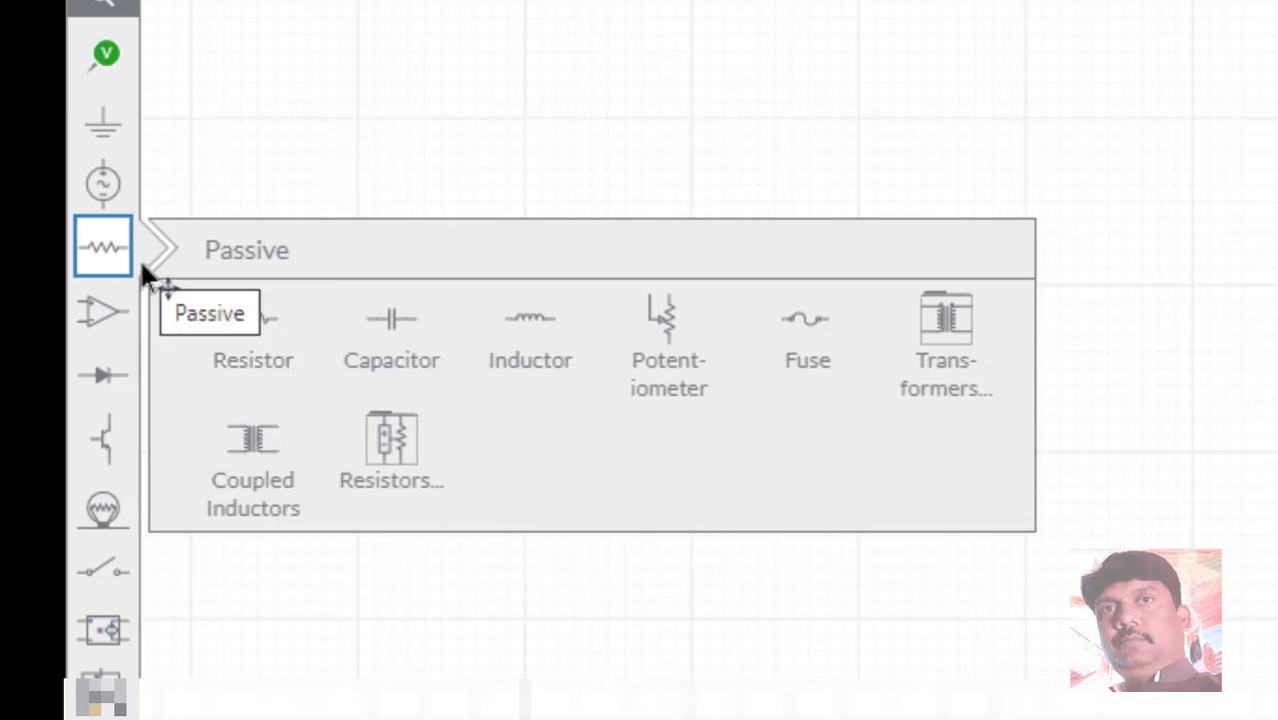
left_click(520, 119)
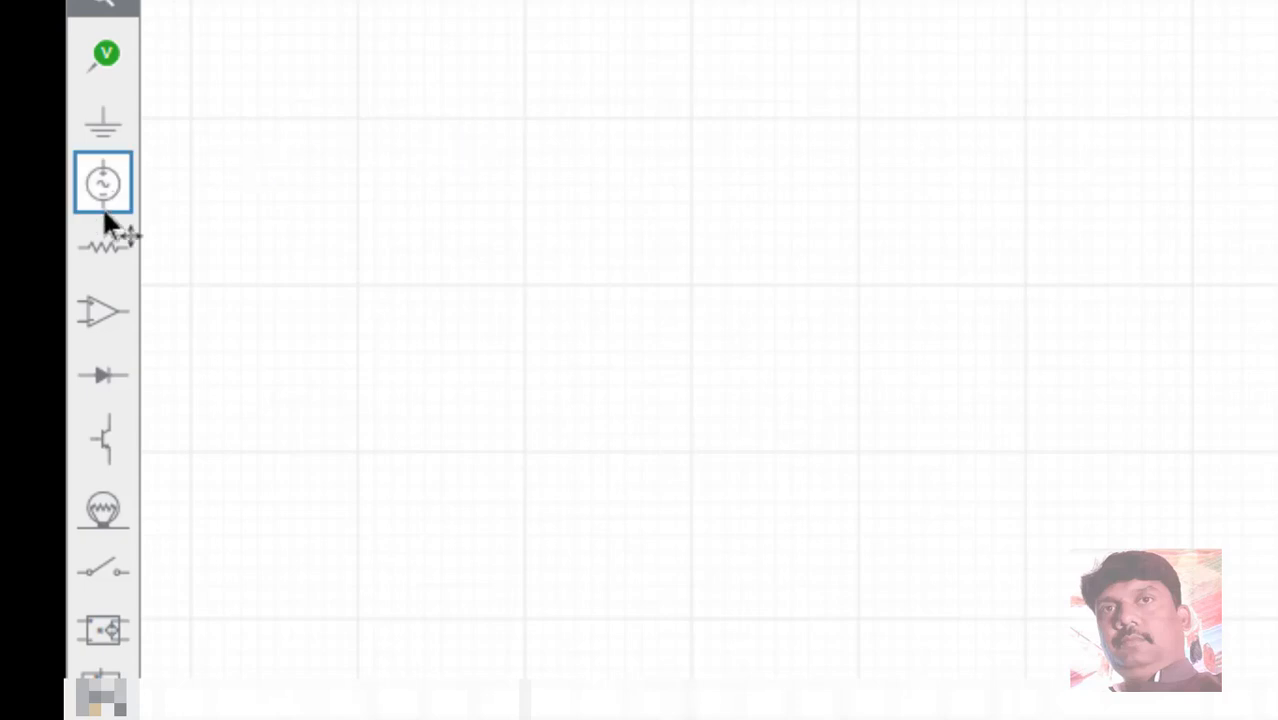
left_click(91, 250)
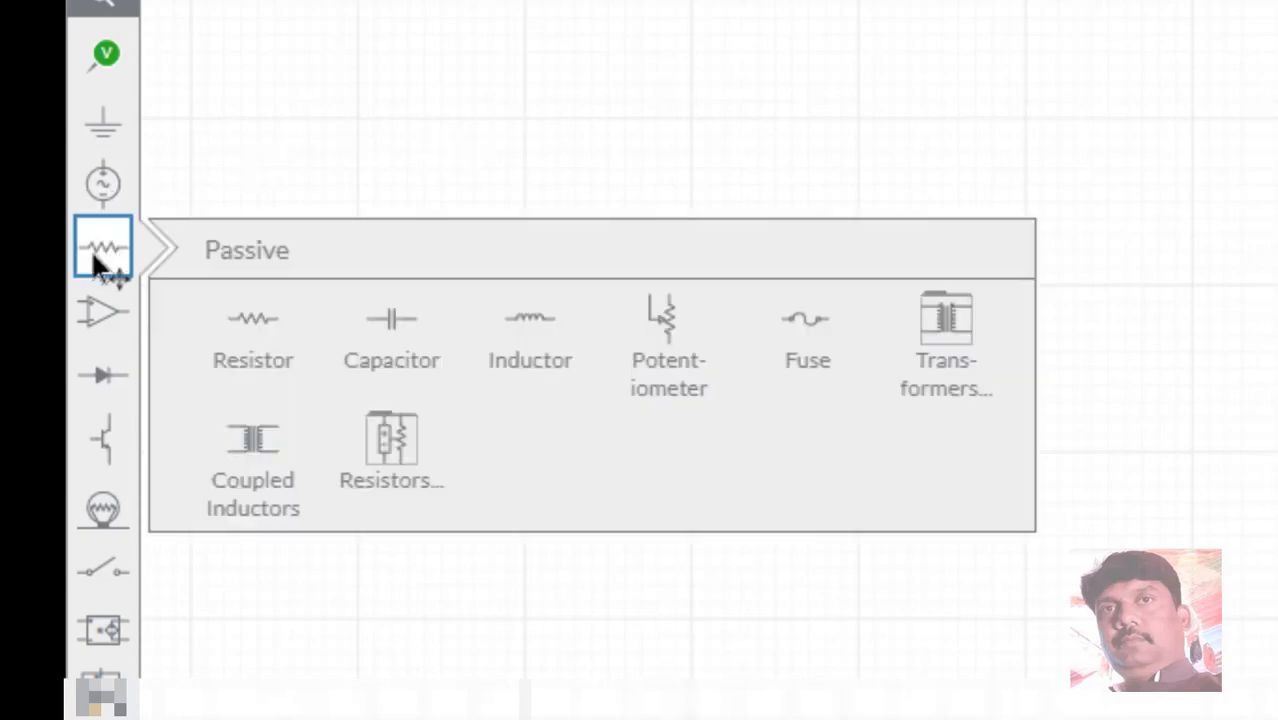
left_click(251, 314)
left_click(553, 156)
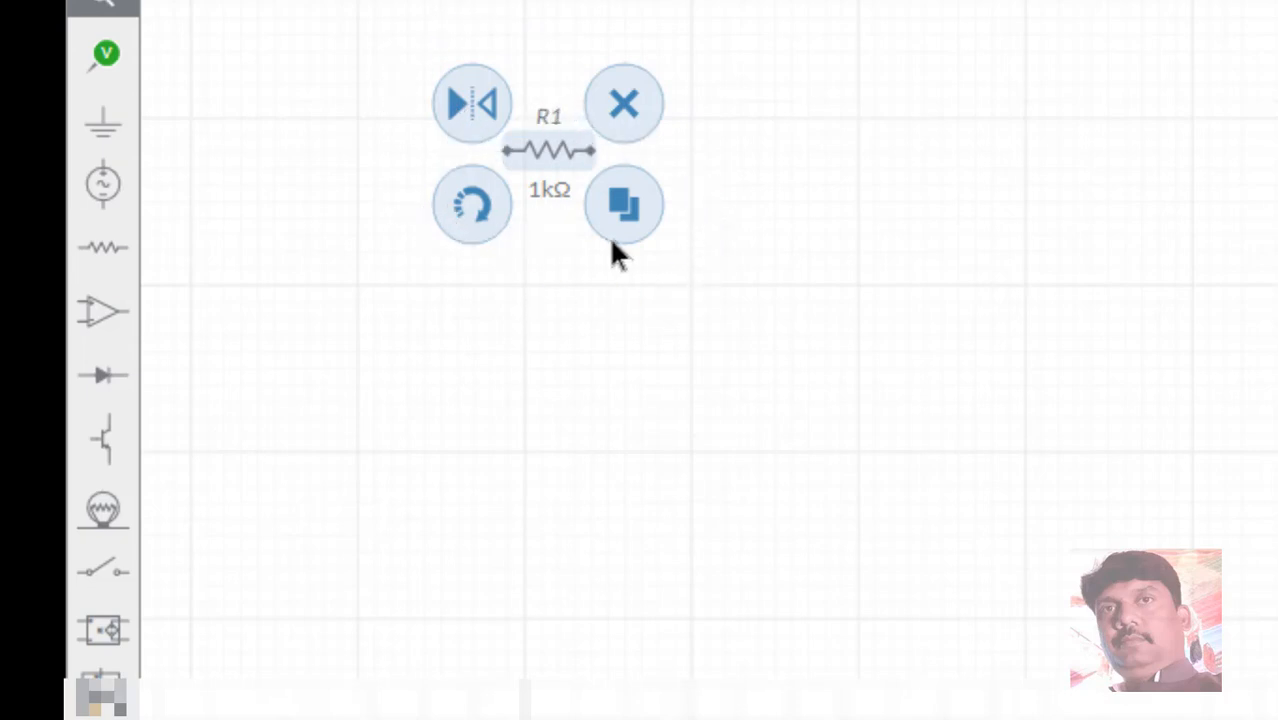
- Mirror resistor R1 several times, and rotate it twice so that it lies horizontally
left_click(477, 97)
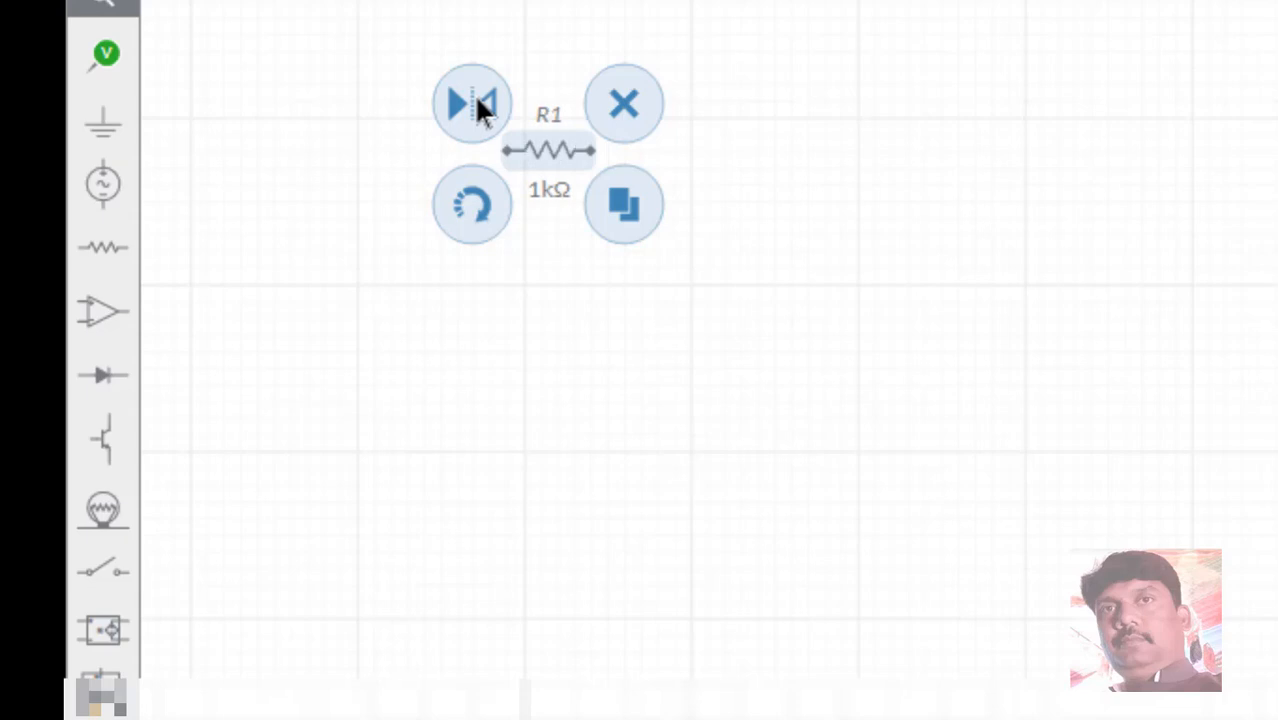
left_click(477, 97)
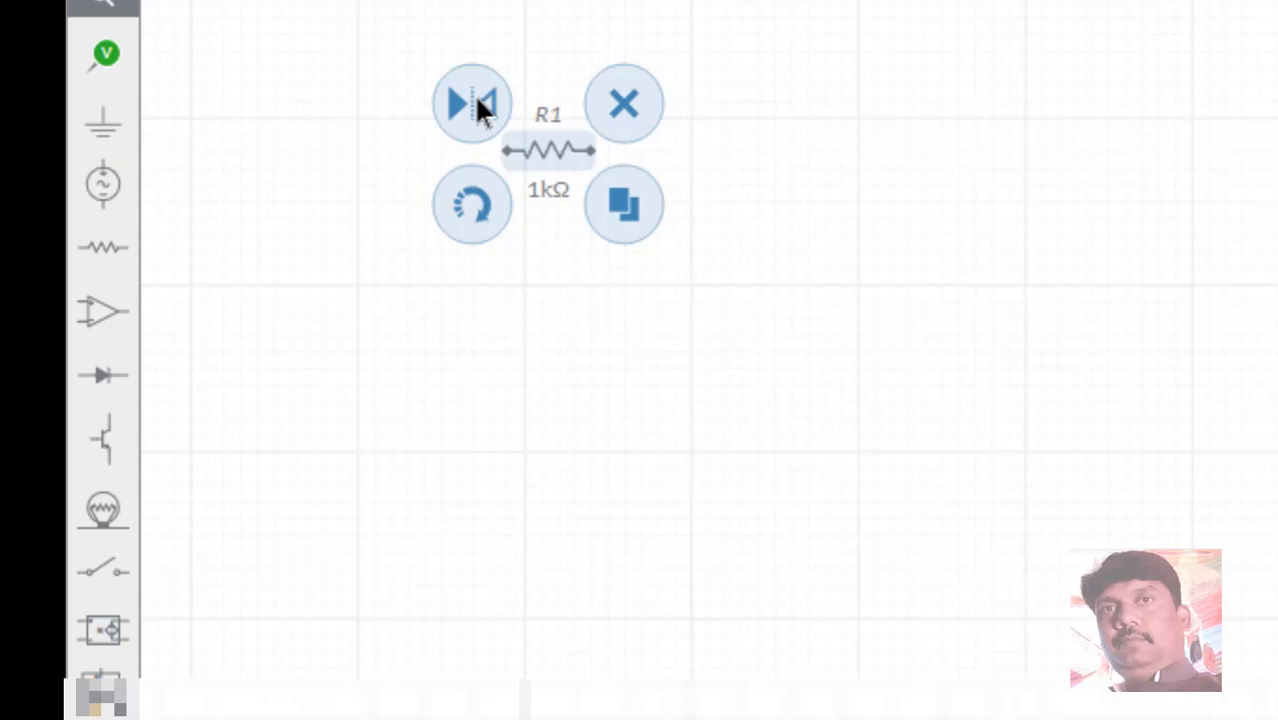
left_click(477, 100)
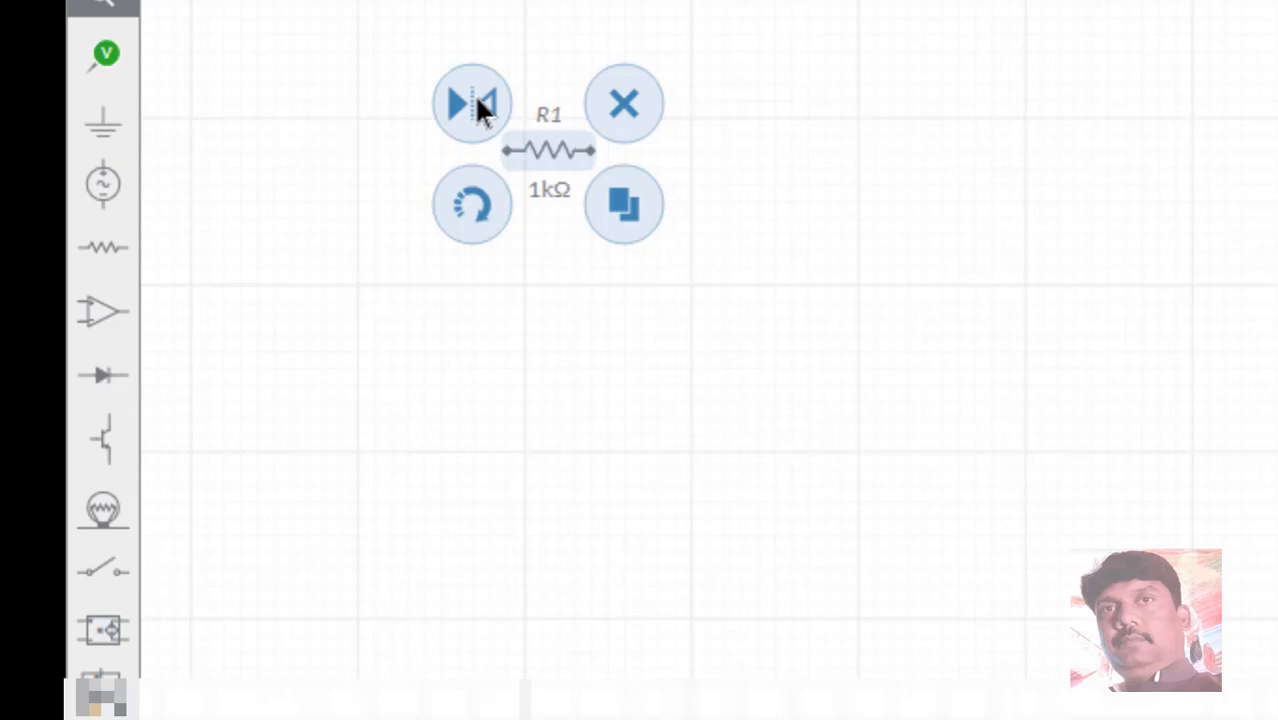
left_click(477, 100)
left_click(477, 100)
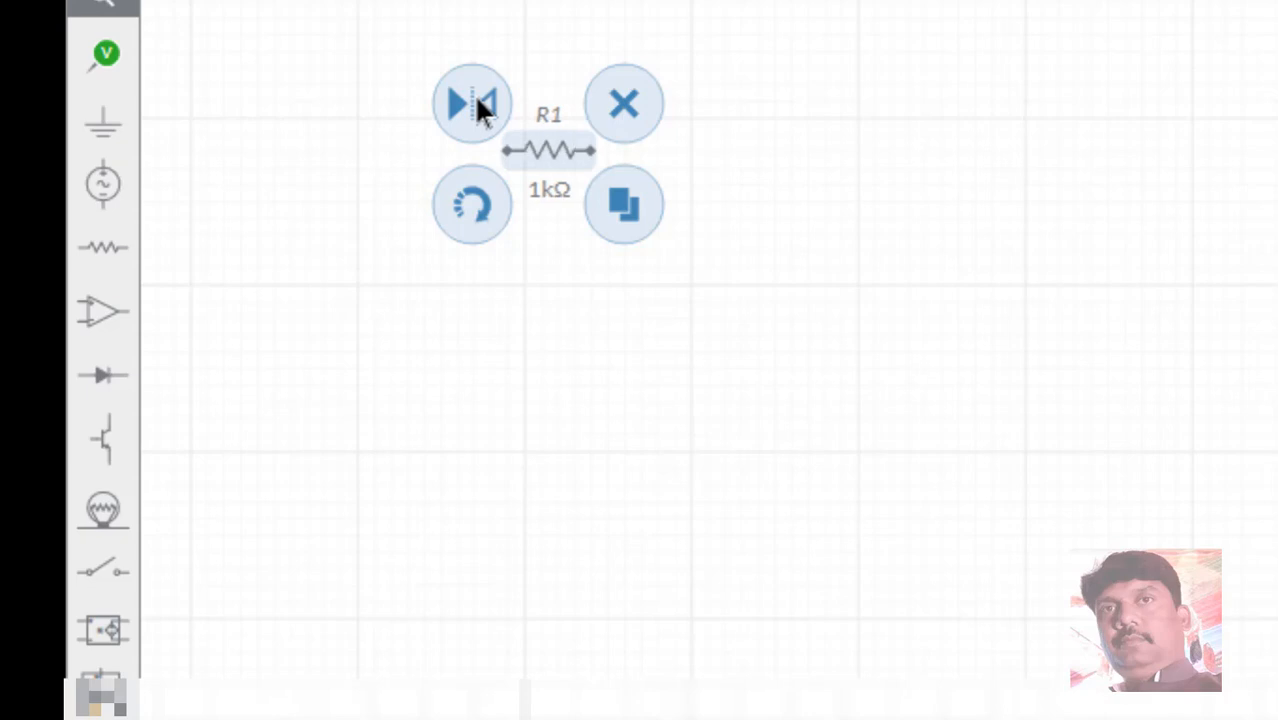
left_click(473, 210)
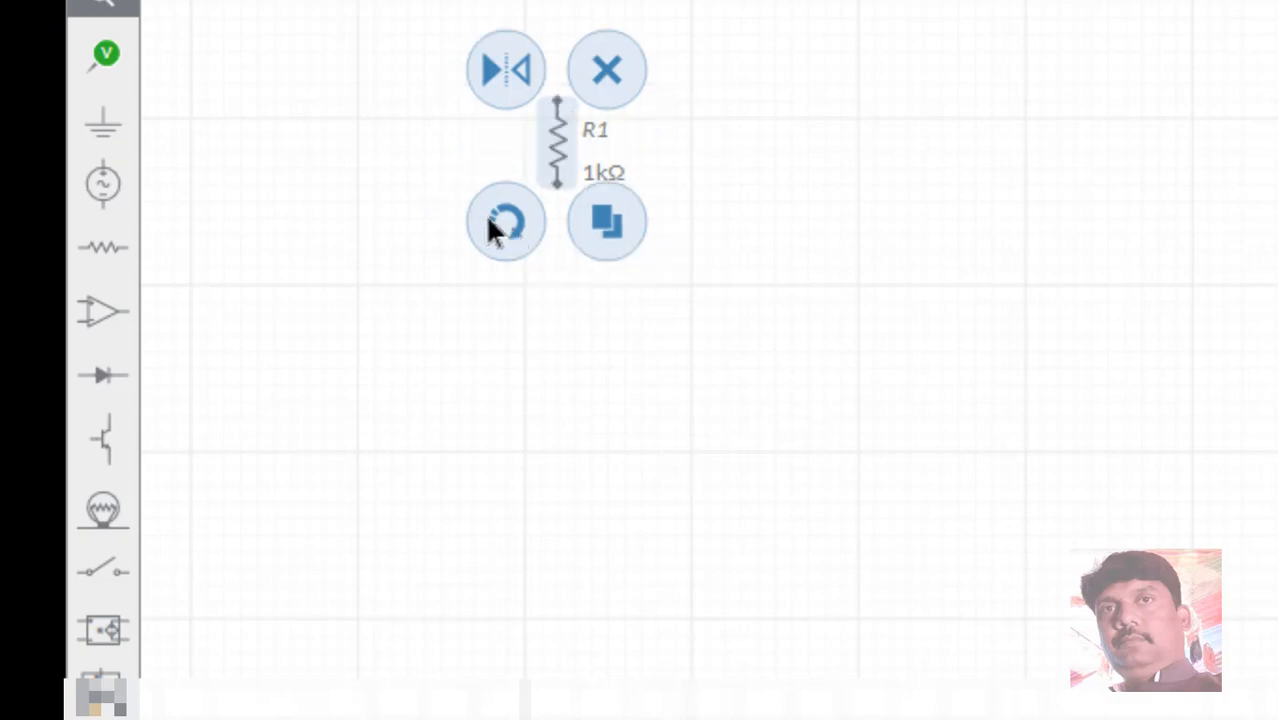
left_click(491, 225)
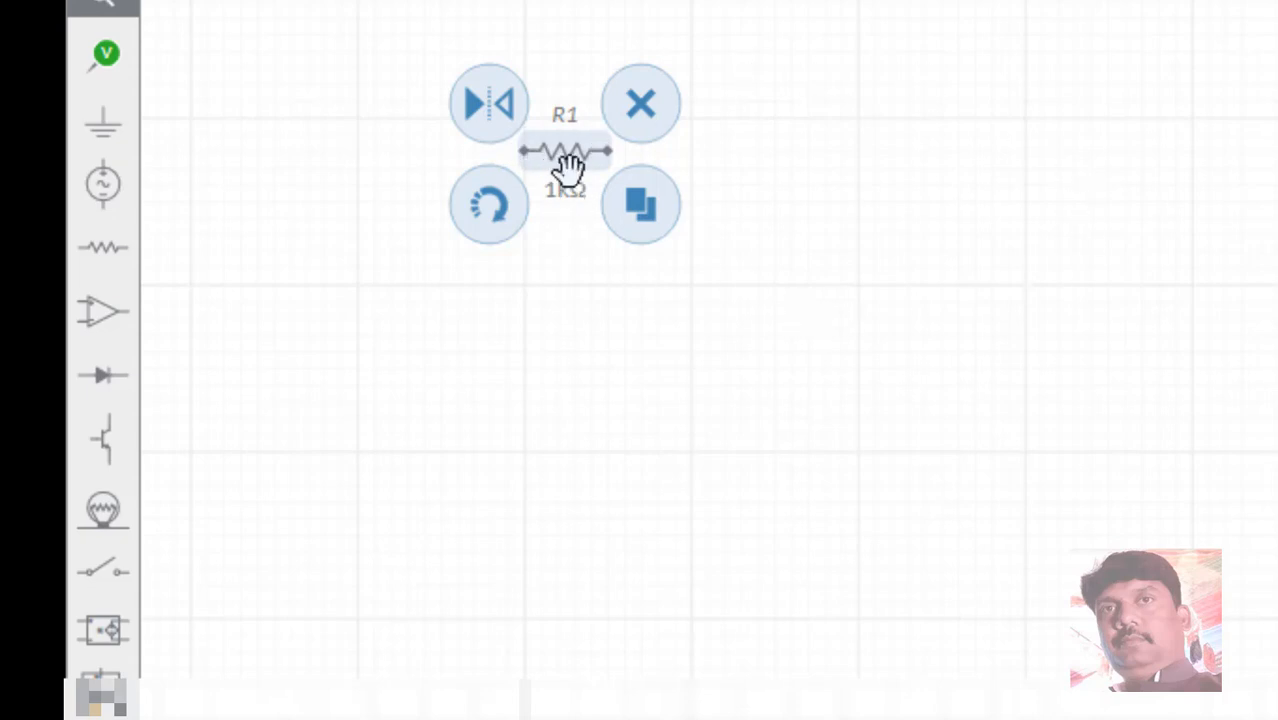
- Duplicate the resistor three times, placing two copies in a row beside R1 and the third below the last one
left_click(637, 212)
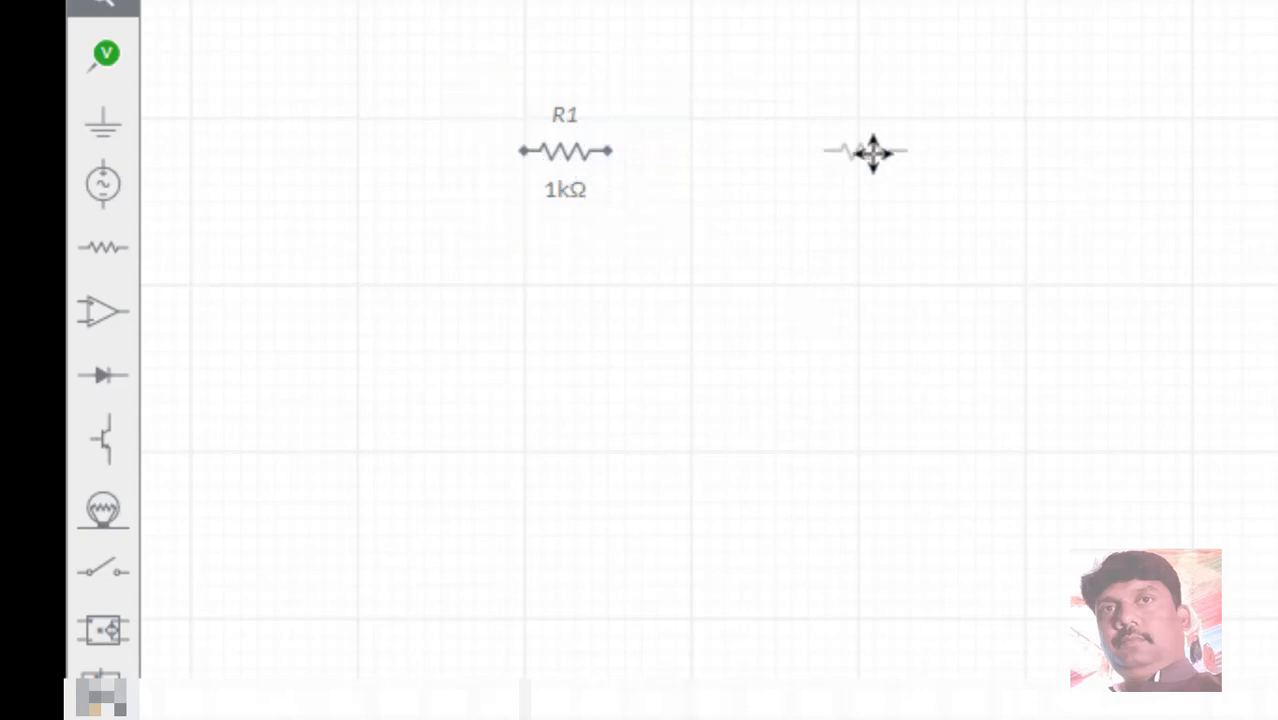
left_click(805, 150)
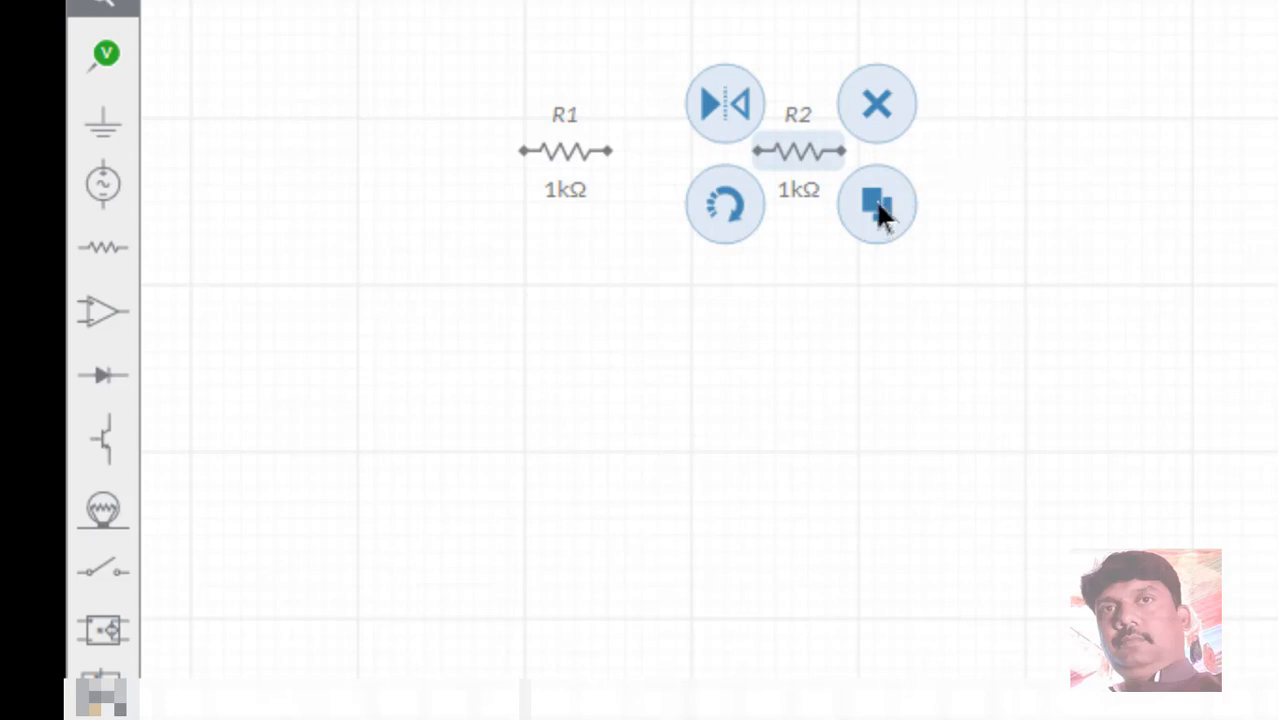
left_click(876, 205)
left_click(1080, 145)
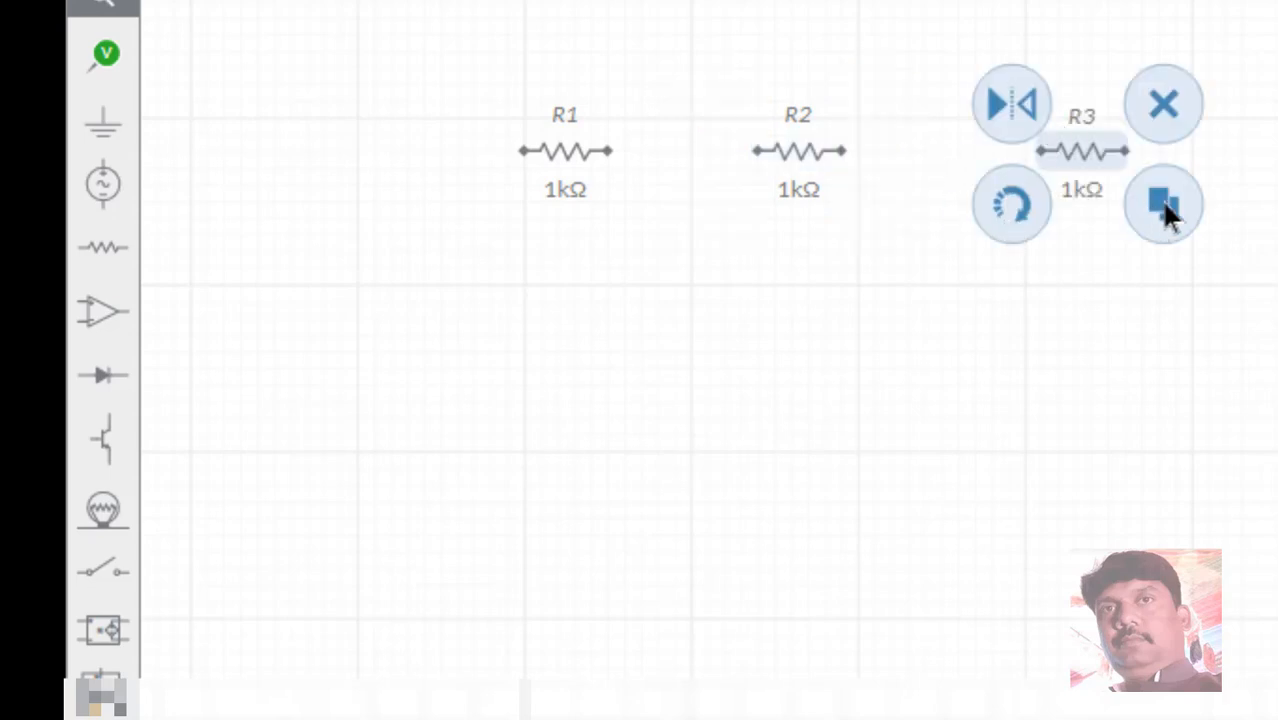
left_click(1163, 208)
left_click(1078, 335)
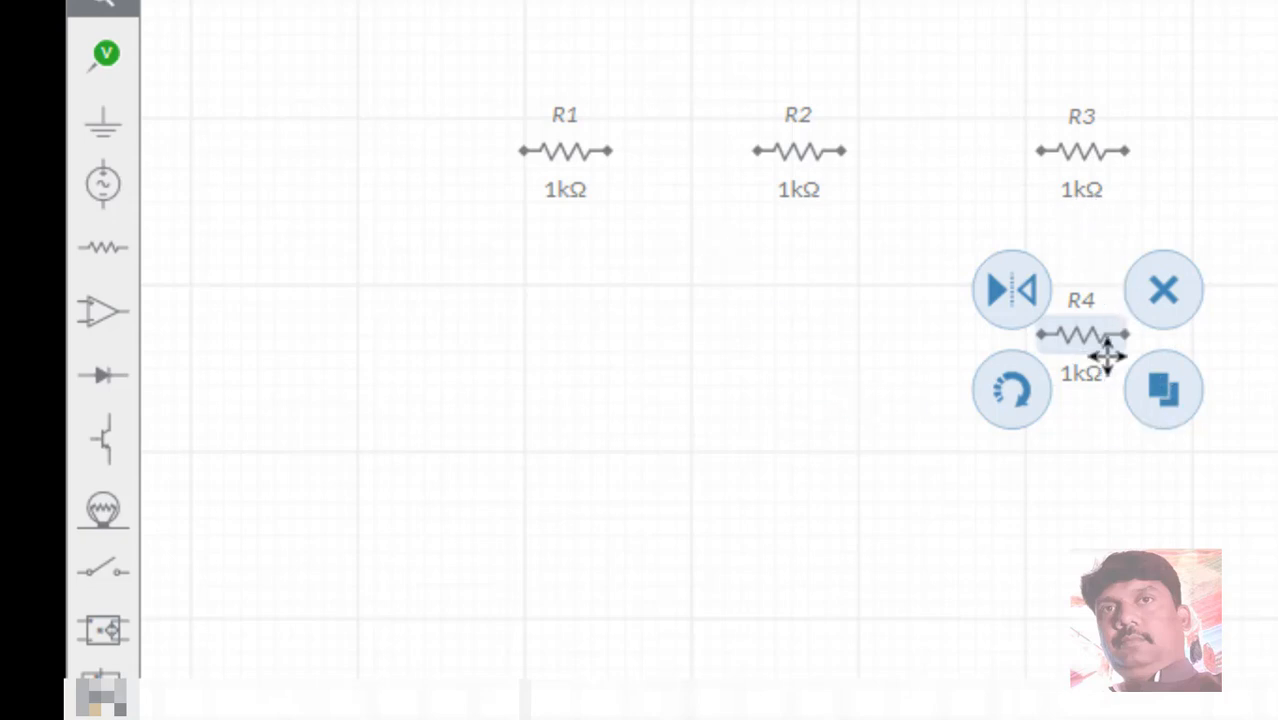
- Delete the three duplicated resistors R4, R3 and R2, keeping only R1 in the schematic
left_click(1166, 292)
left_click(1083, 150)
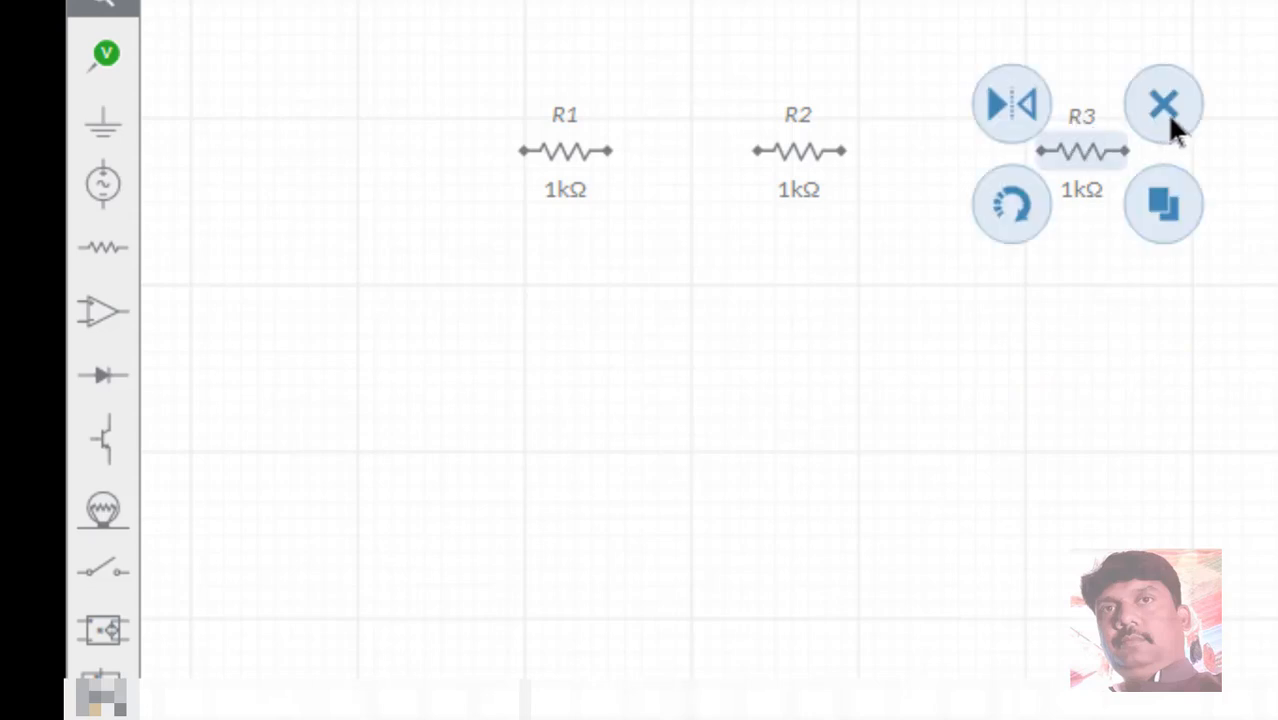
left_click(1170, 112)
left_click(800, 153)
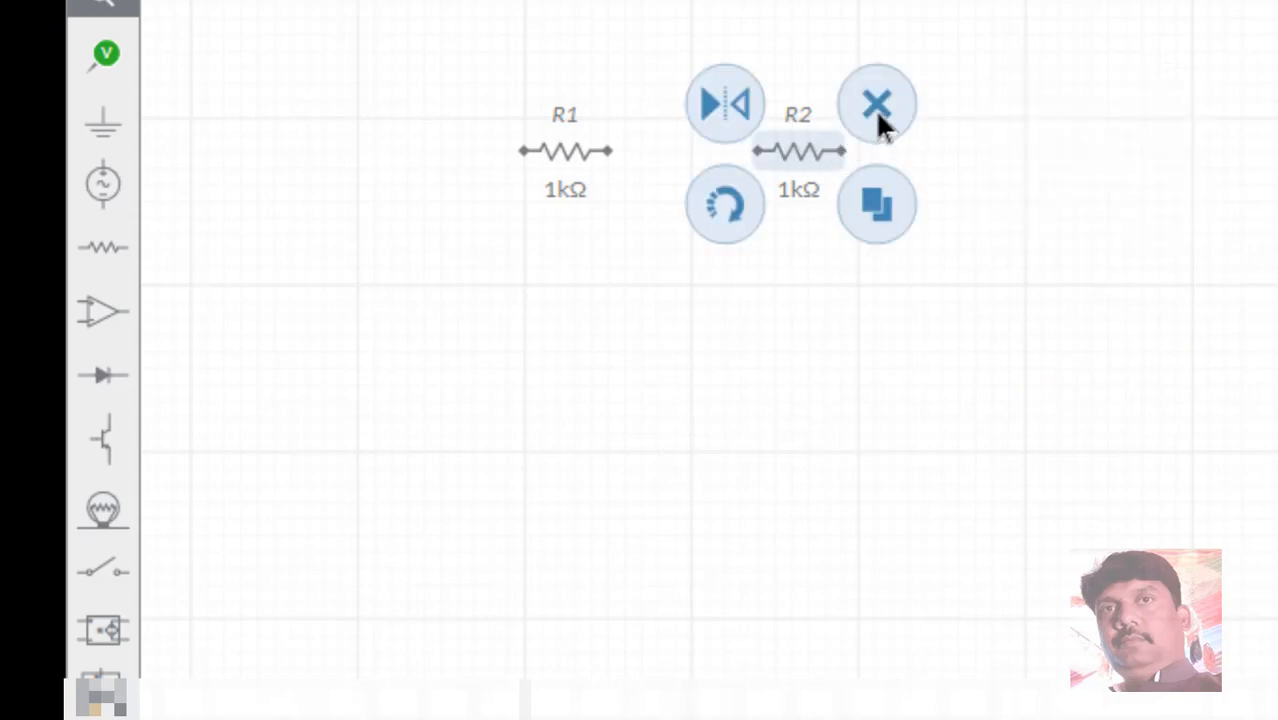
left_click(877, 112)
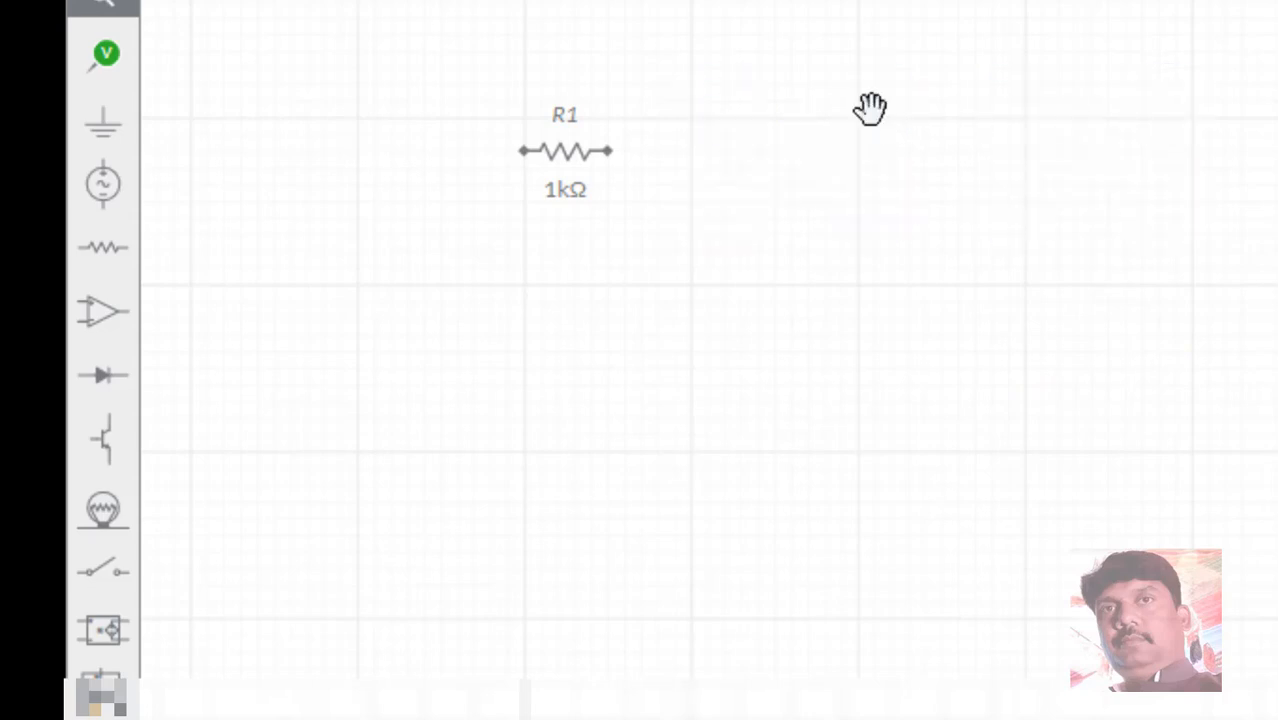
- Rename resistor R1 as Ra
left_click(557, 151)
left_click(773, 143)
double_click(569, 113)
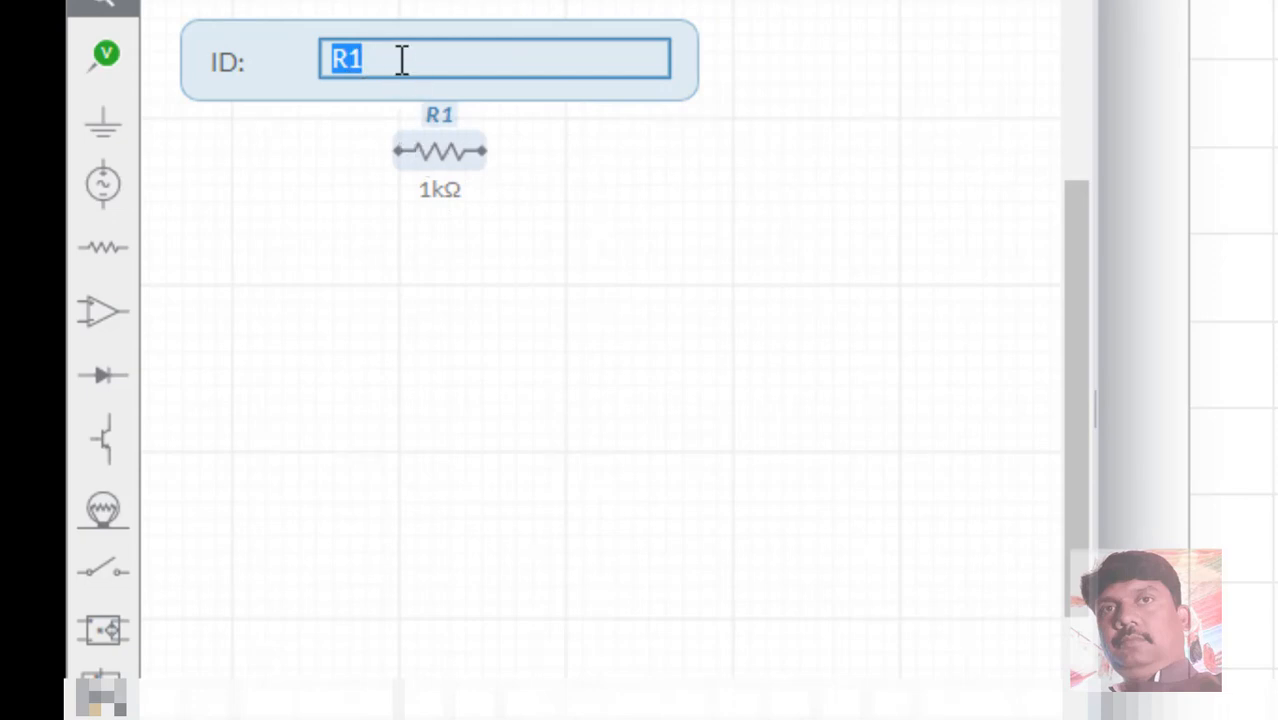
left_click(401, 60)
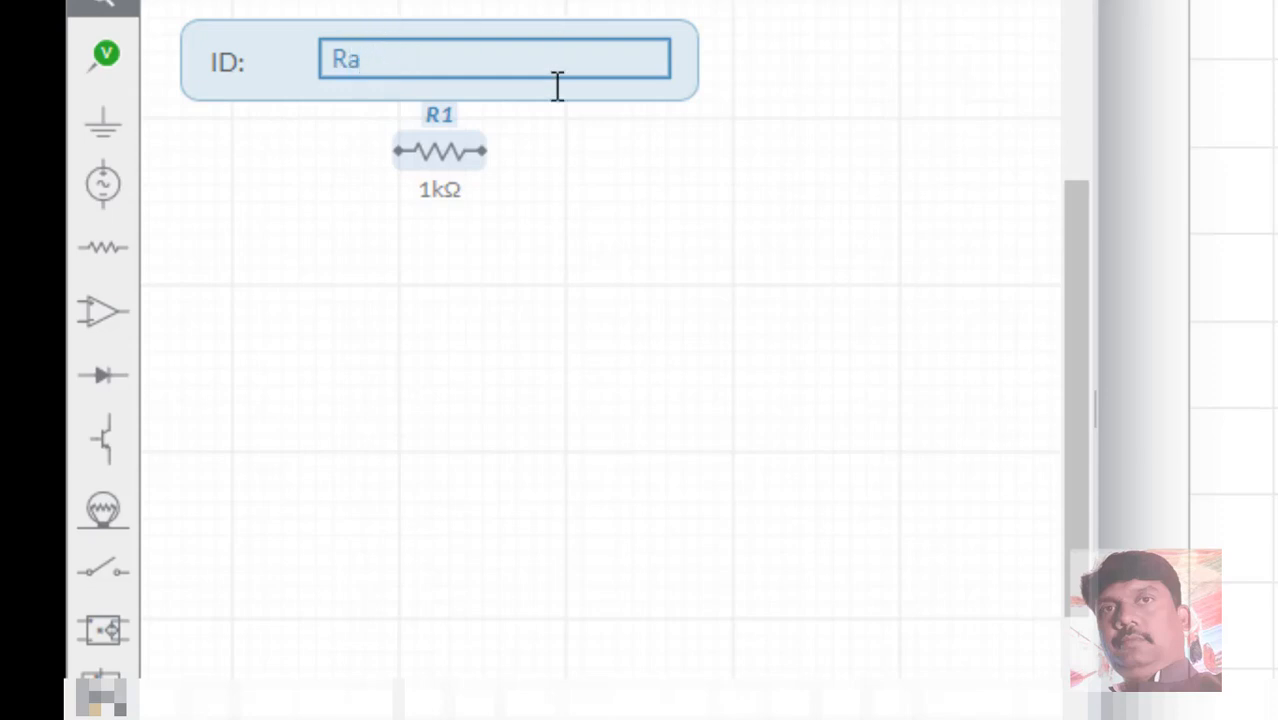
left_click(593, 225)
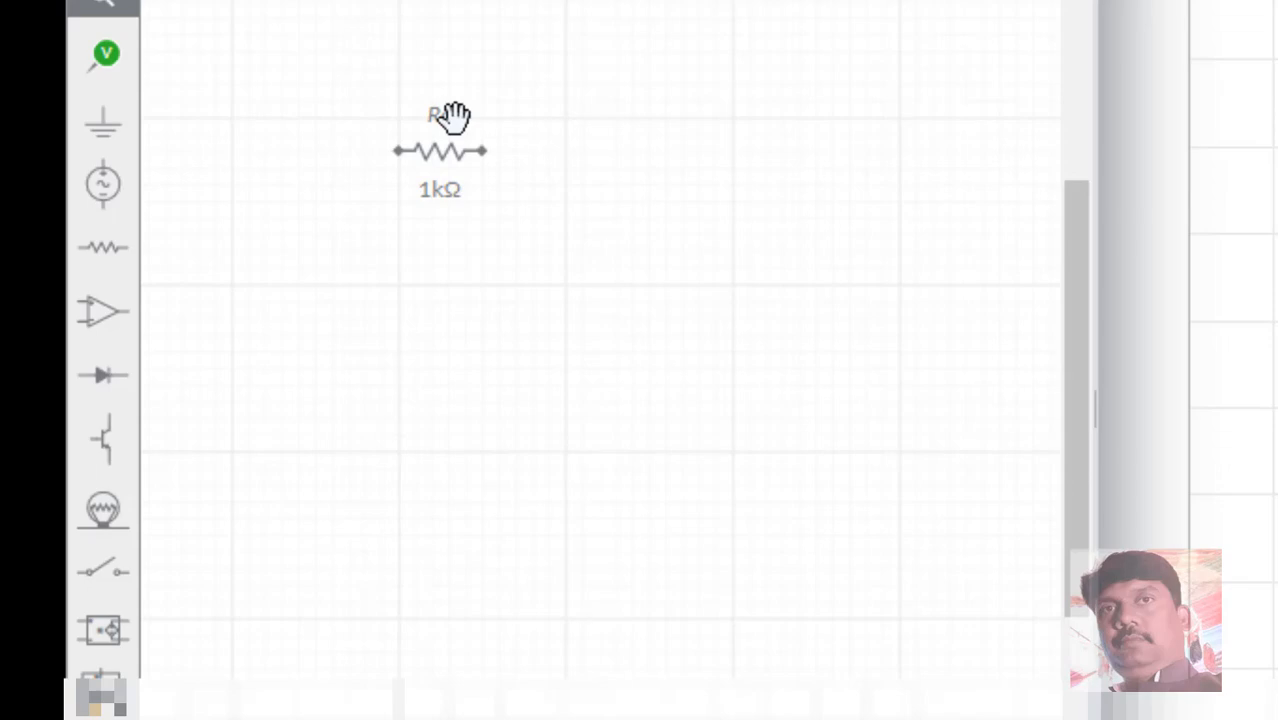
- Raise Ra's resistance to 3.15 kΩ, and scale it down by a factor of ten and lower it to 275 Ω
left_click(440, 190)
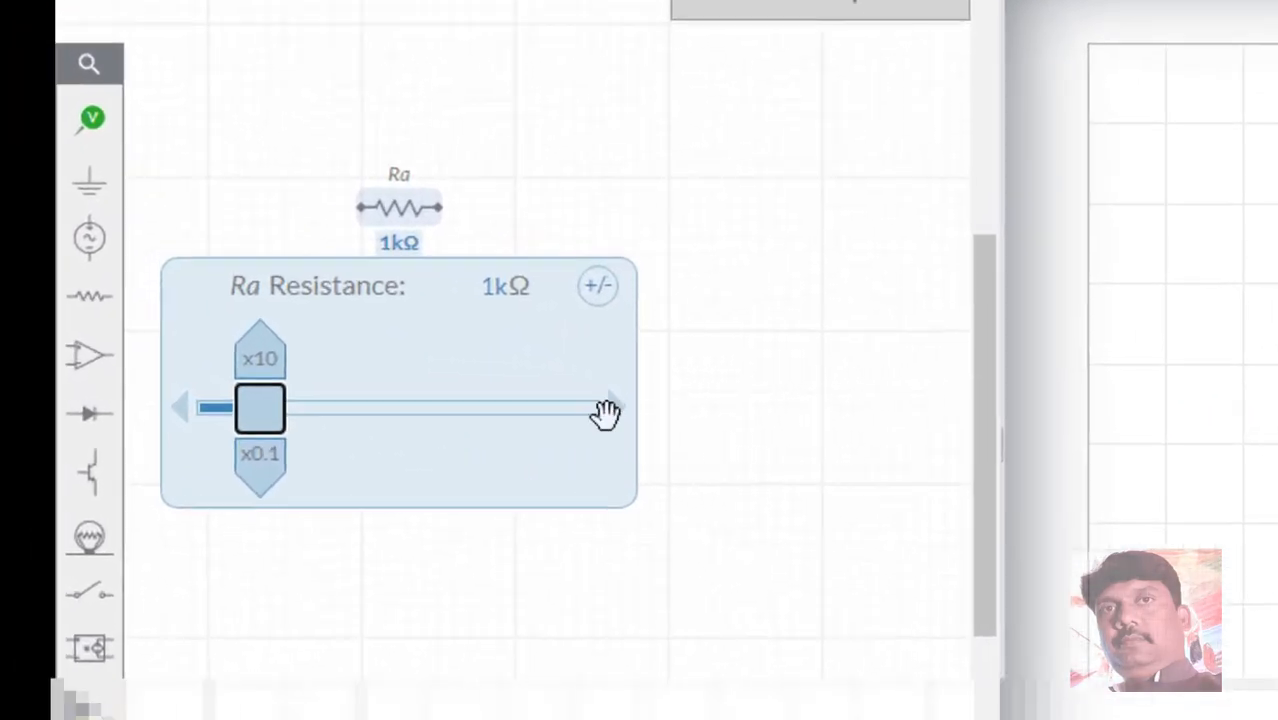
left_click(613, 410)
left_click(613, 410)
left_click(613, 410)
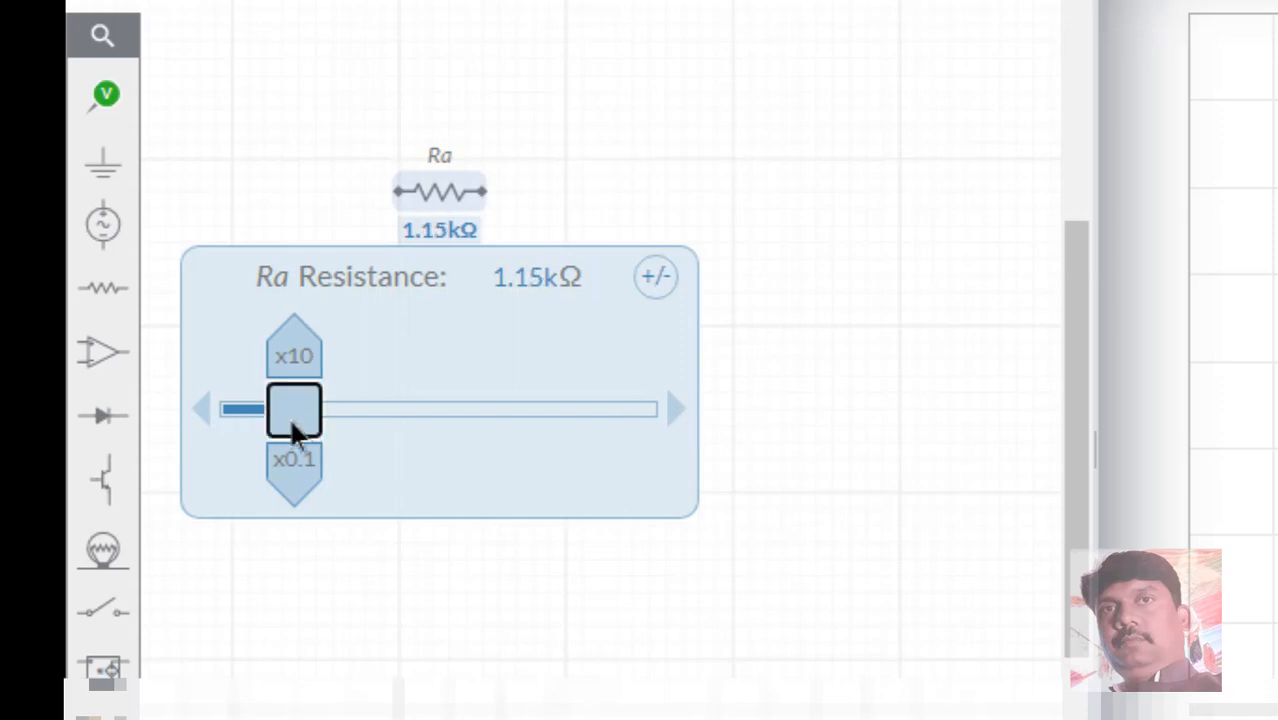
left_click_drag(320, 426, 370, 449)
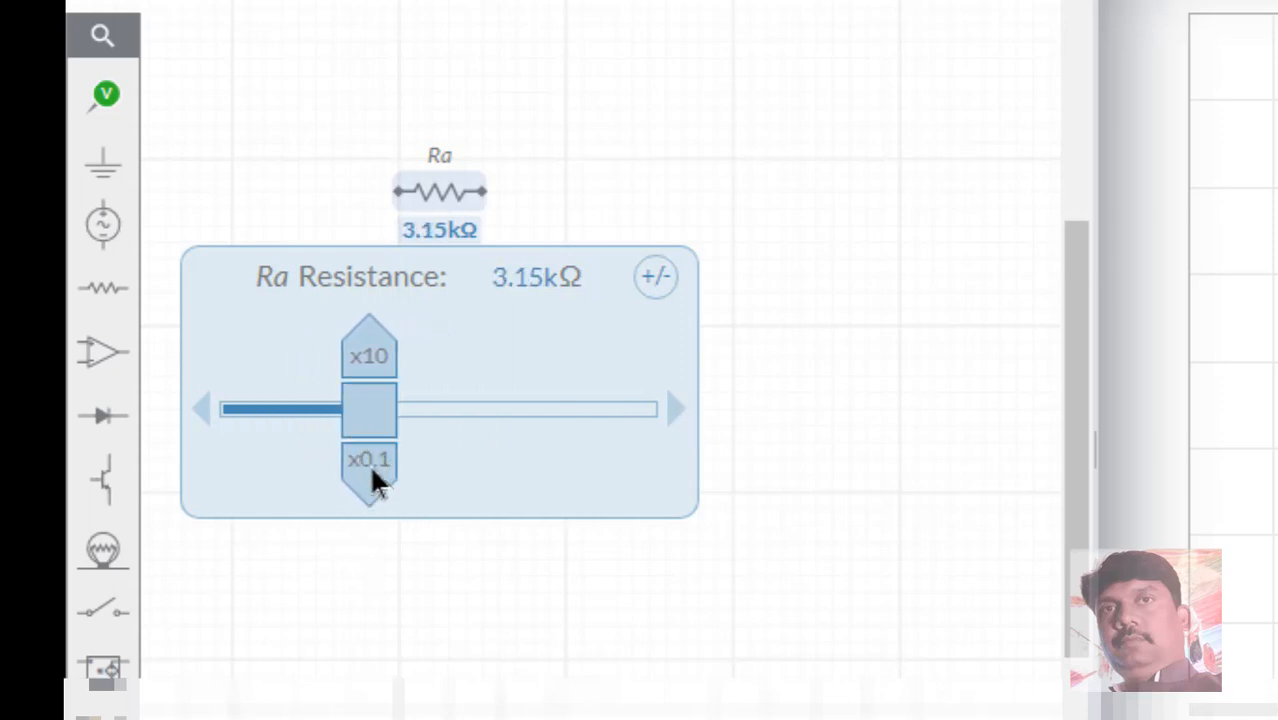
left_click(375, 478)
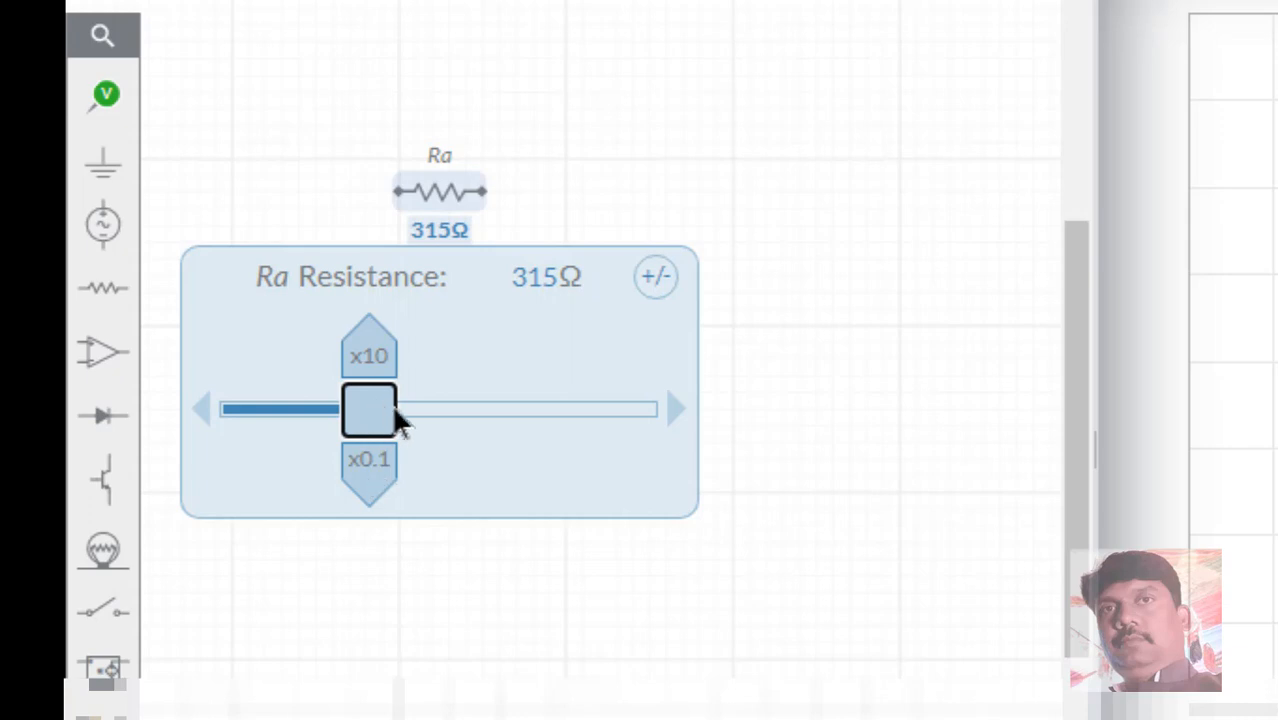
left_click_drag(396, 419, 358, 425)
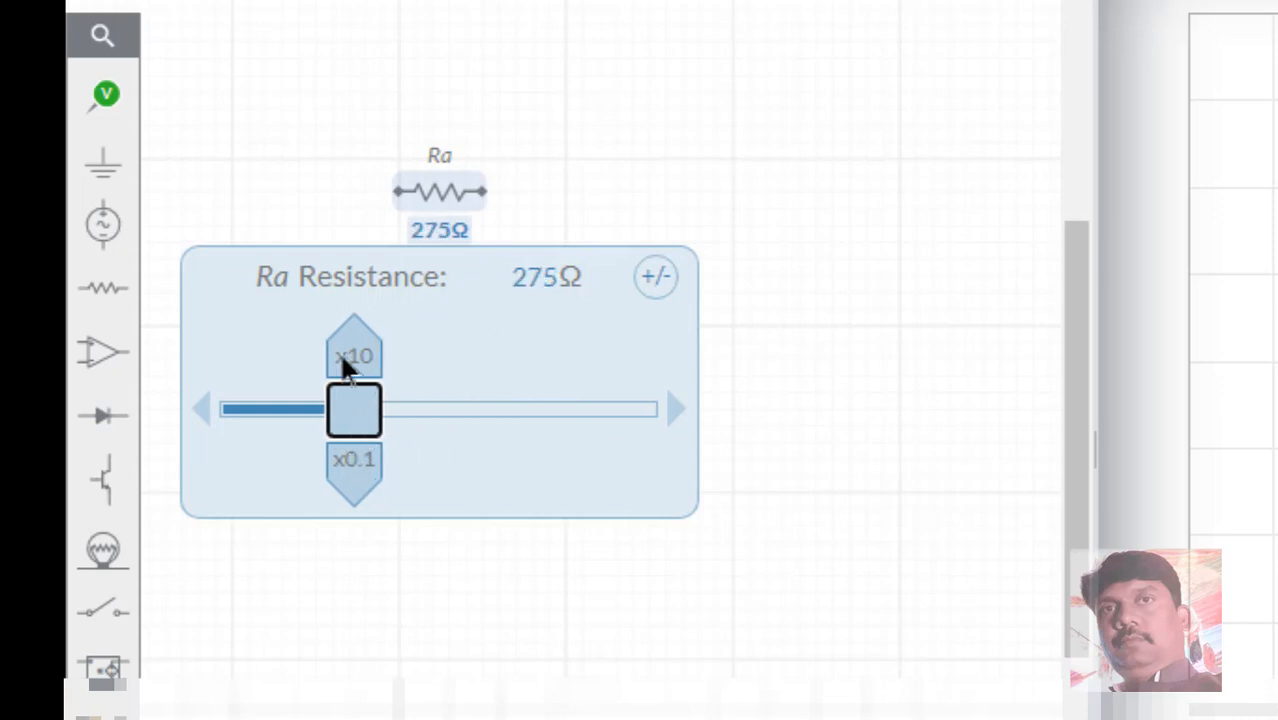
- Raise Ra's resistance to 4.10 kΩ and multiply it by ten repeatedly into the megaohm range
left_click_drag(343, 357, 409, 350)
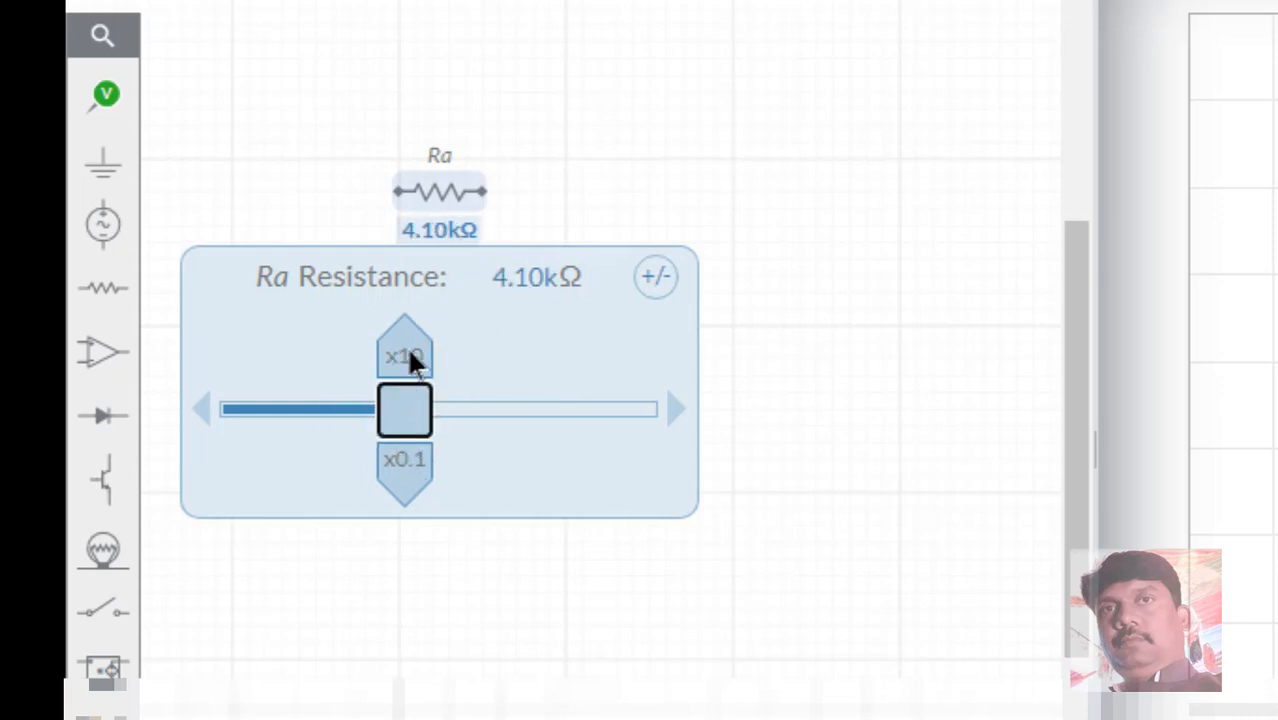
left_click(410, 360)
left_click(414, 362)
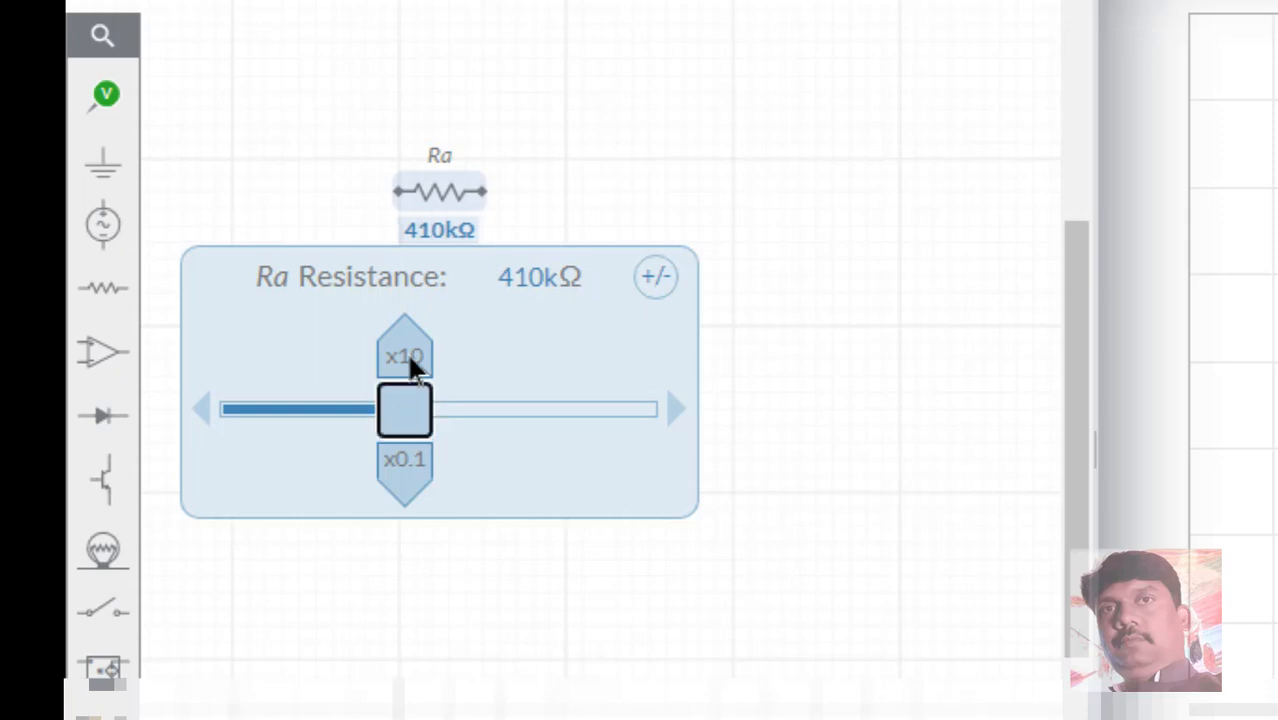
left_click(414, 362)
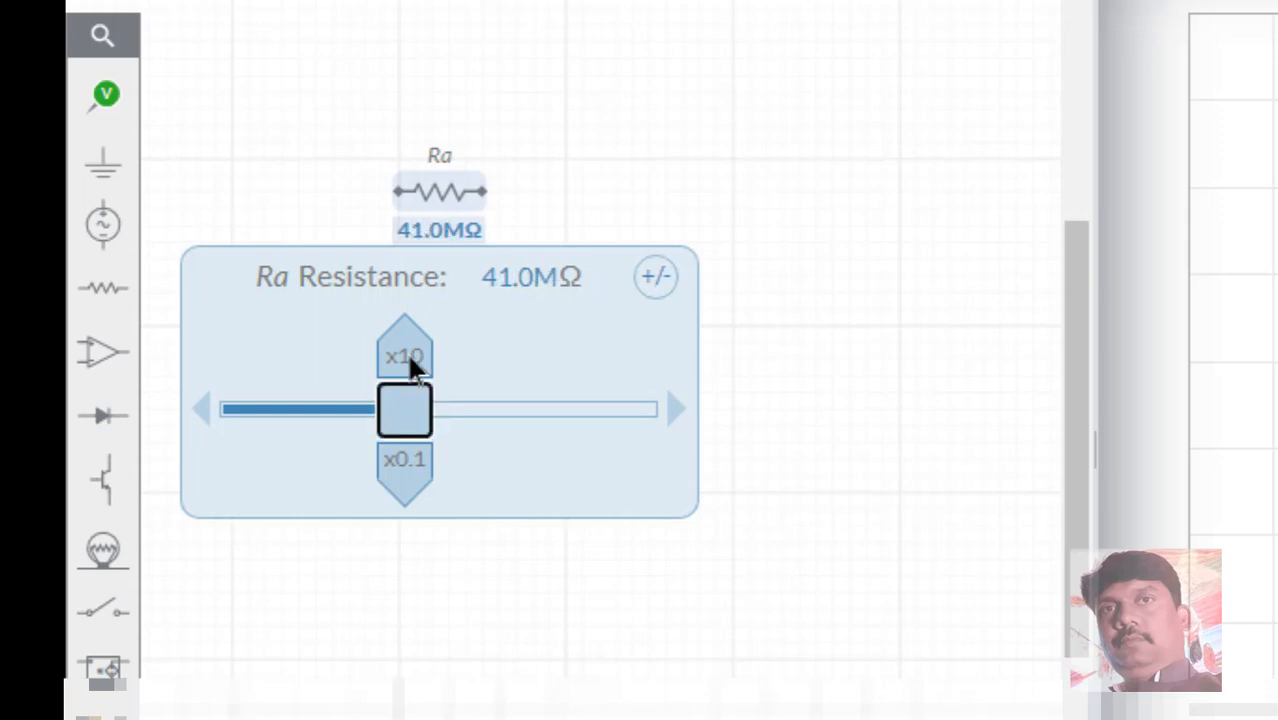
left_click(410, 359)
- Divide Ra's resistance by ten repeatedly down to 410 Ω, and lower it to 115 Ω
left_click(400, 481)
left_click(400, 481)
left_click(402, 484)
left_click(402, 484)
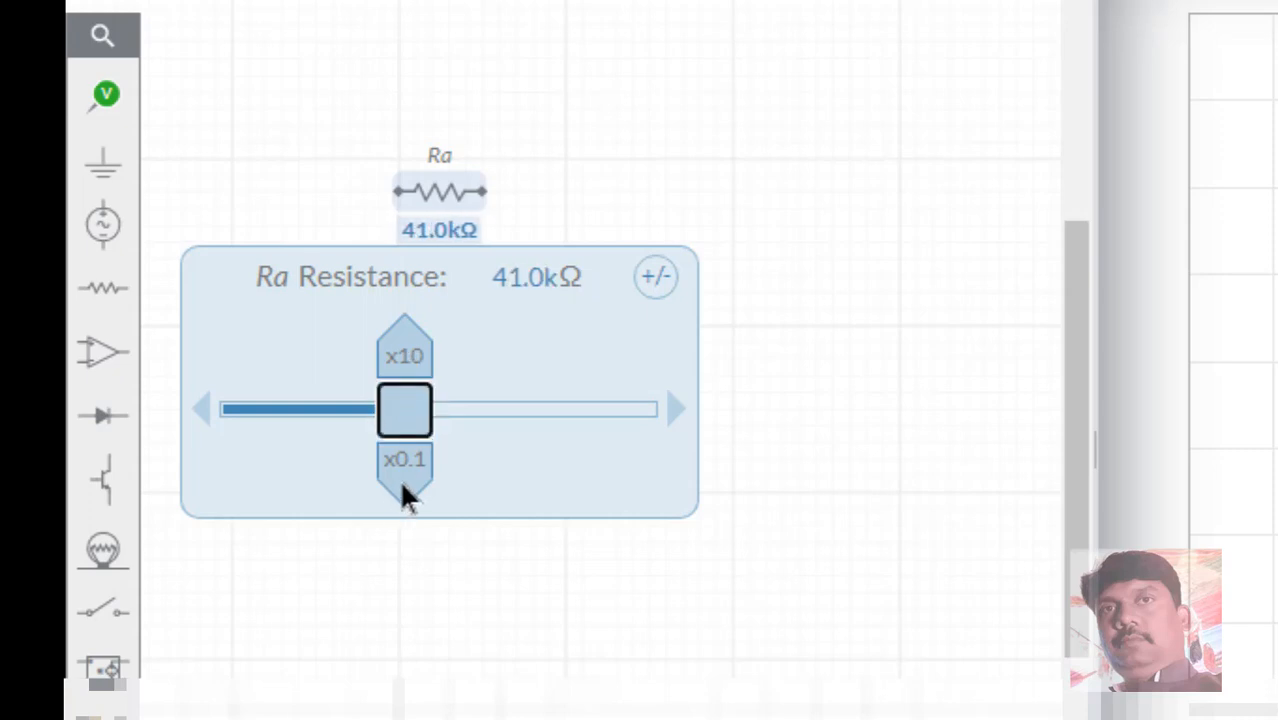
left_click(401, 482)
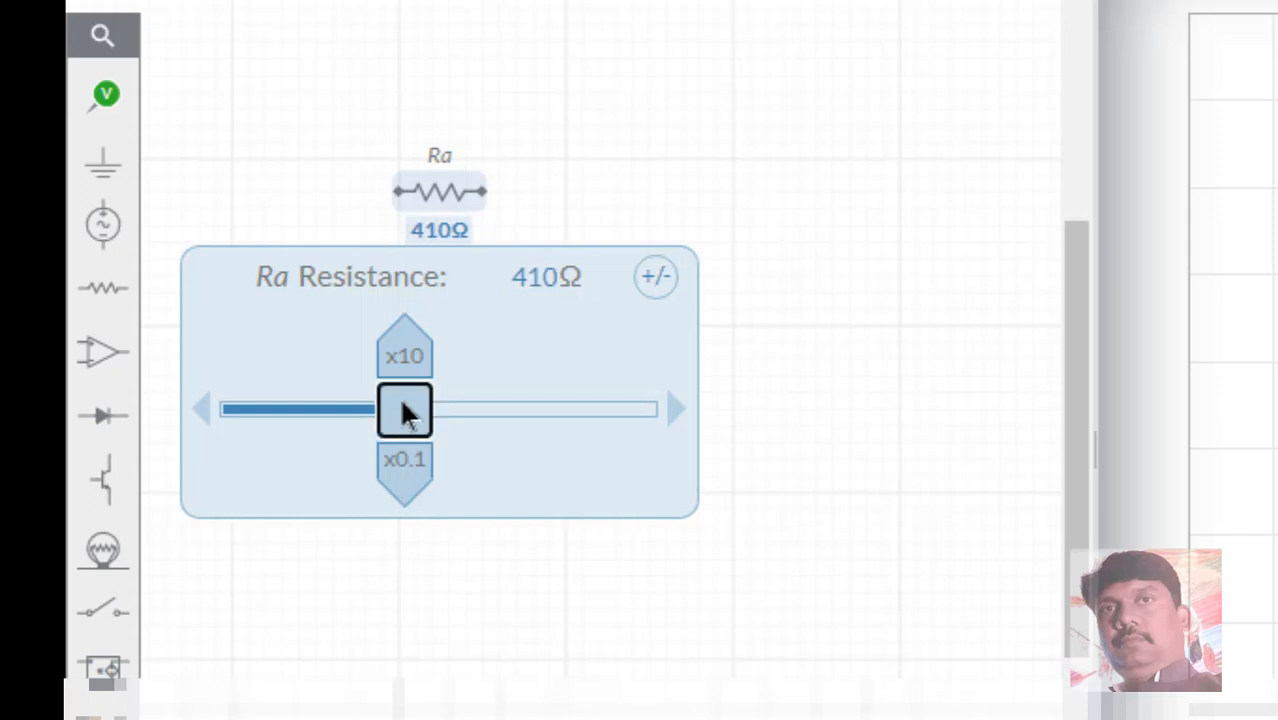
left_click_drag(402, 408, 391, 451)
left_click(660, 318)
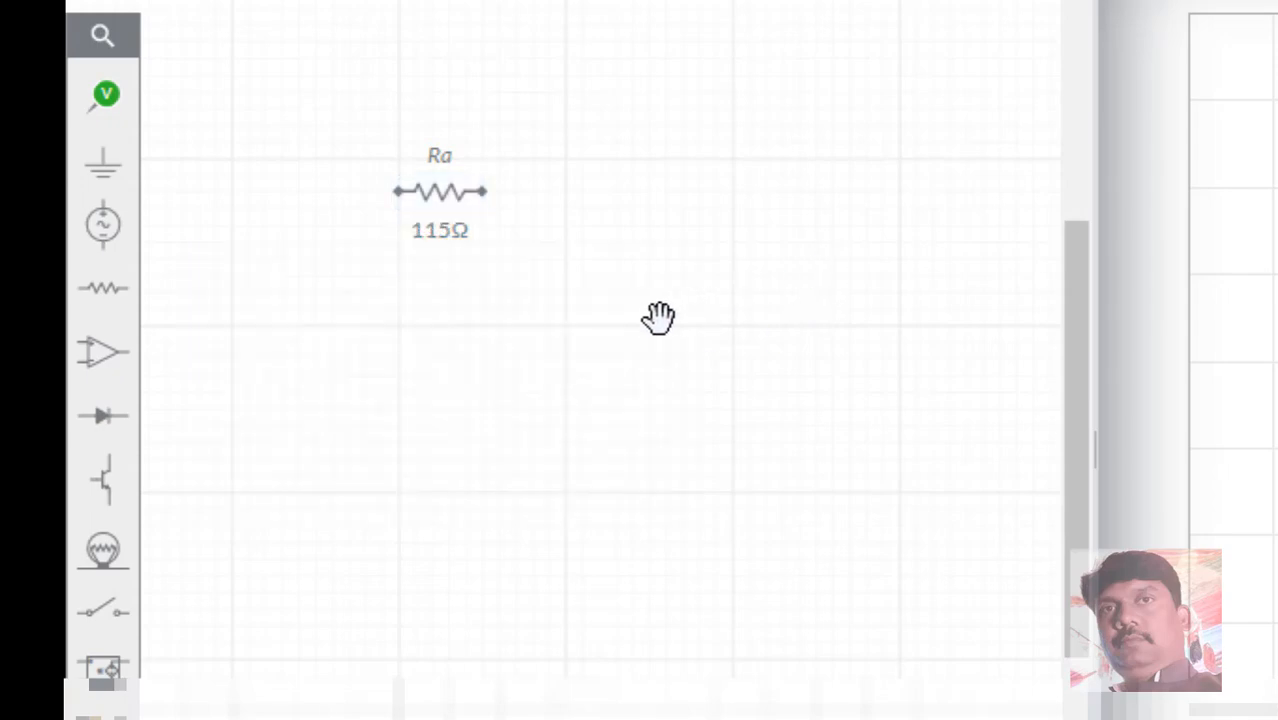
- Set Ra's resistance to 1k in its model properties, and hide the configuration pane
left_click(439, 230)
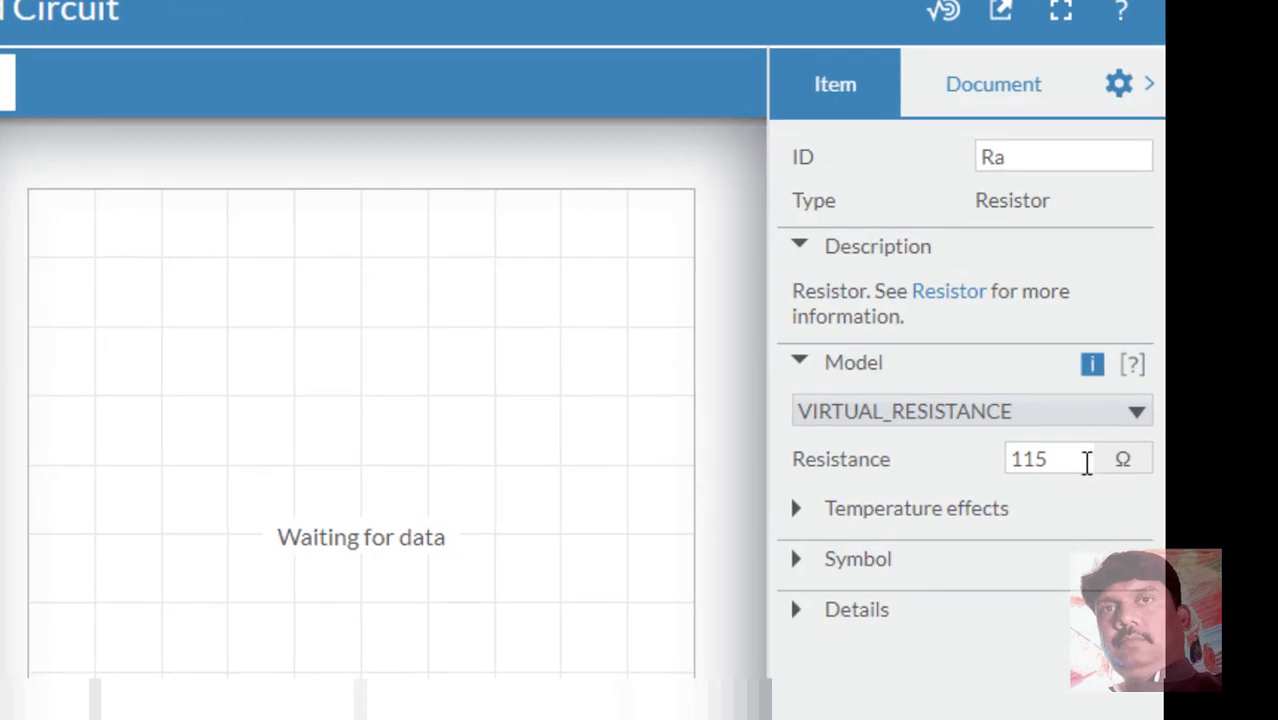
left_click(1076, 458)
double_click(1076, 458)
type("1k")
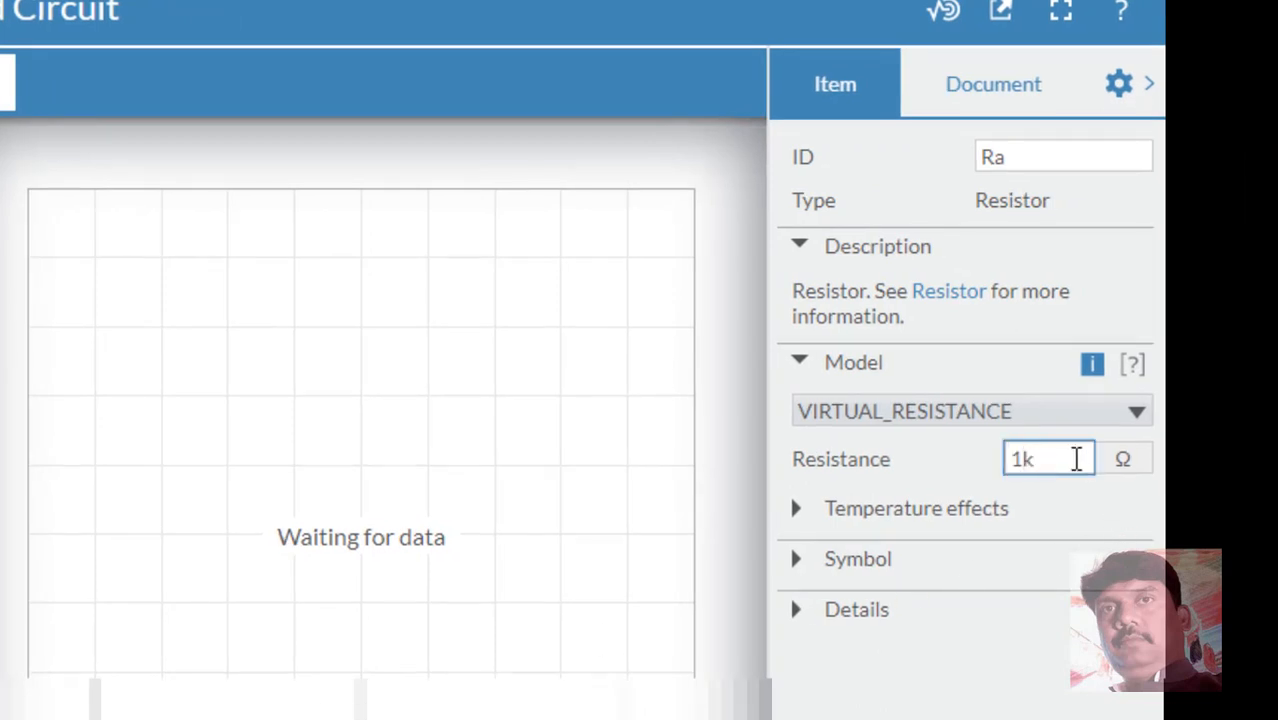
left_click(1124, 678)
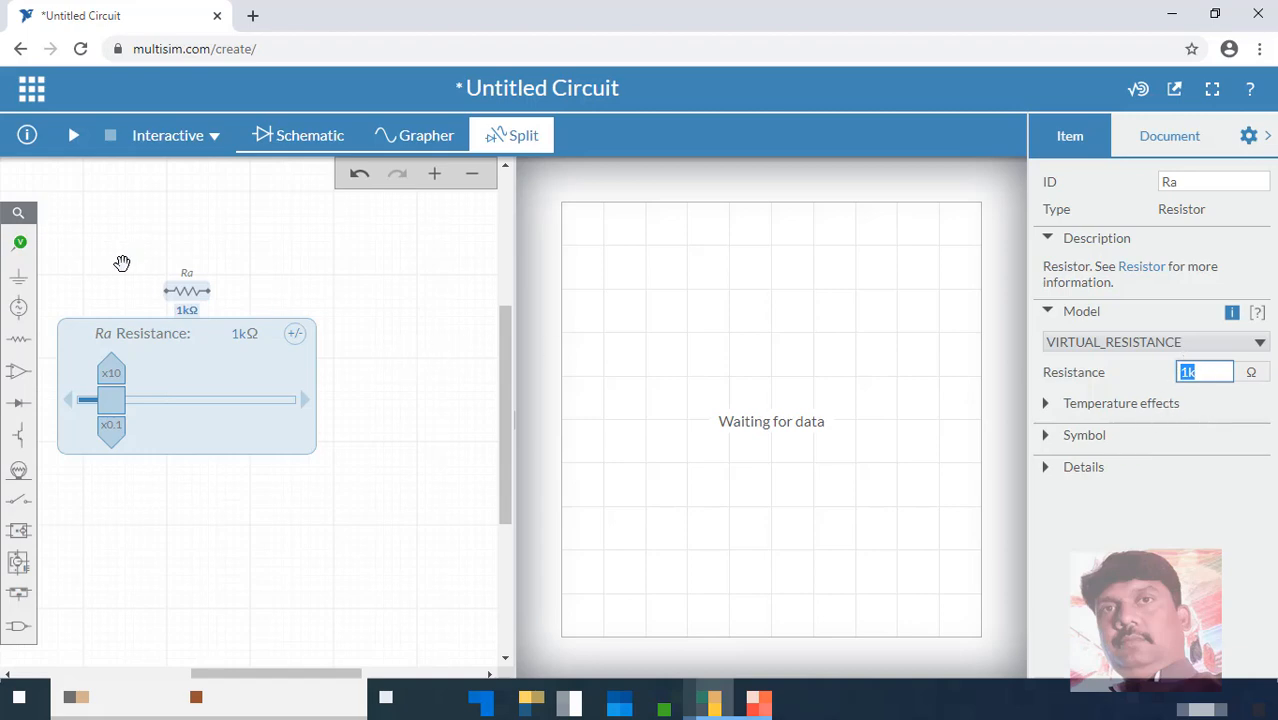
left_click(356, 297)
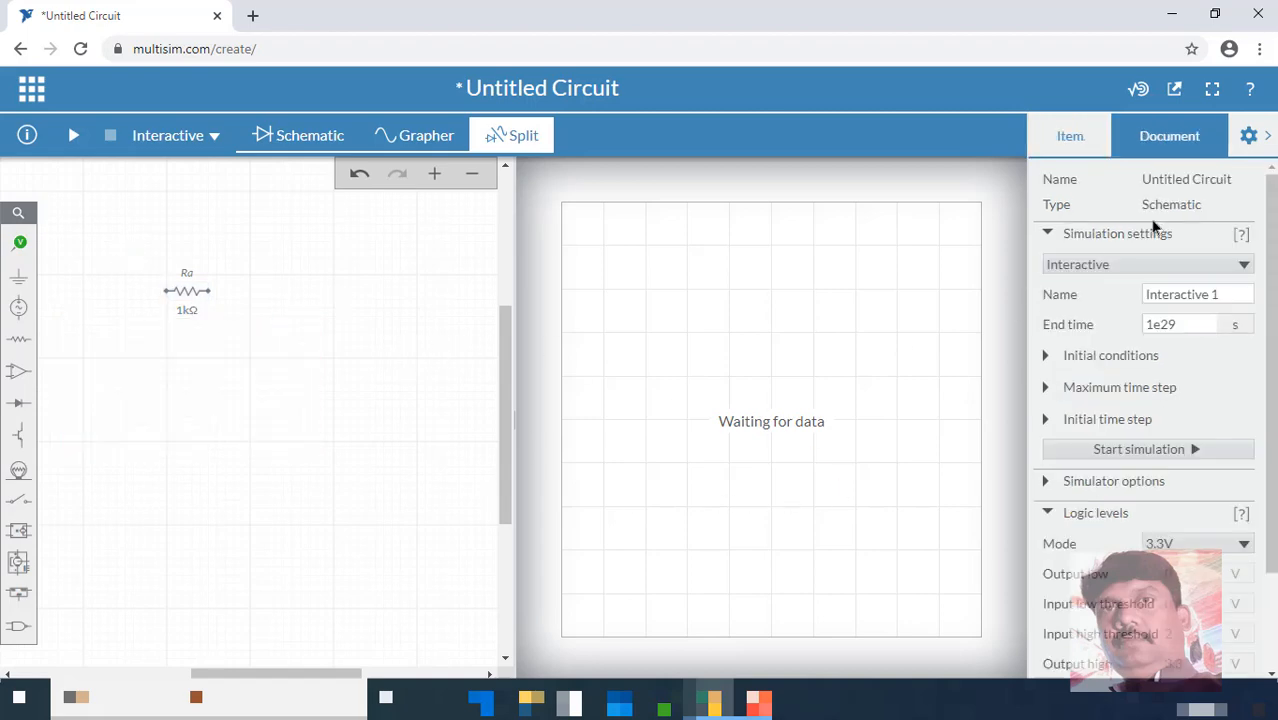
left_click(1272, 142)
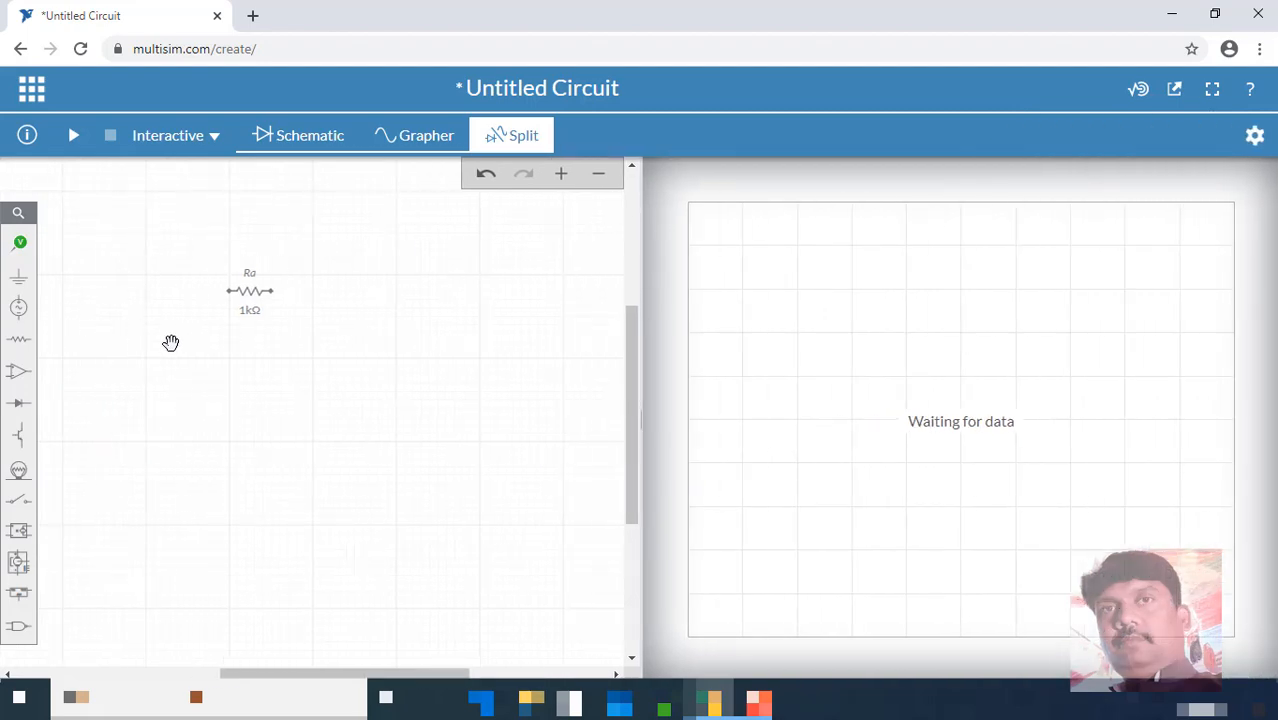
- Place a capacitor from the passive components beside Ra, rotate it upright, and move it just below Ra's far end
left_click(18, 340)
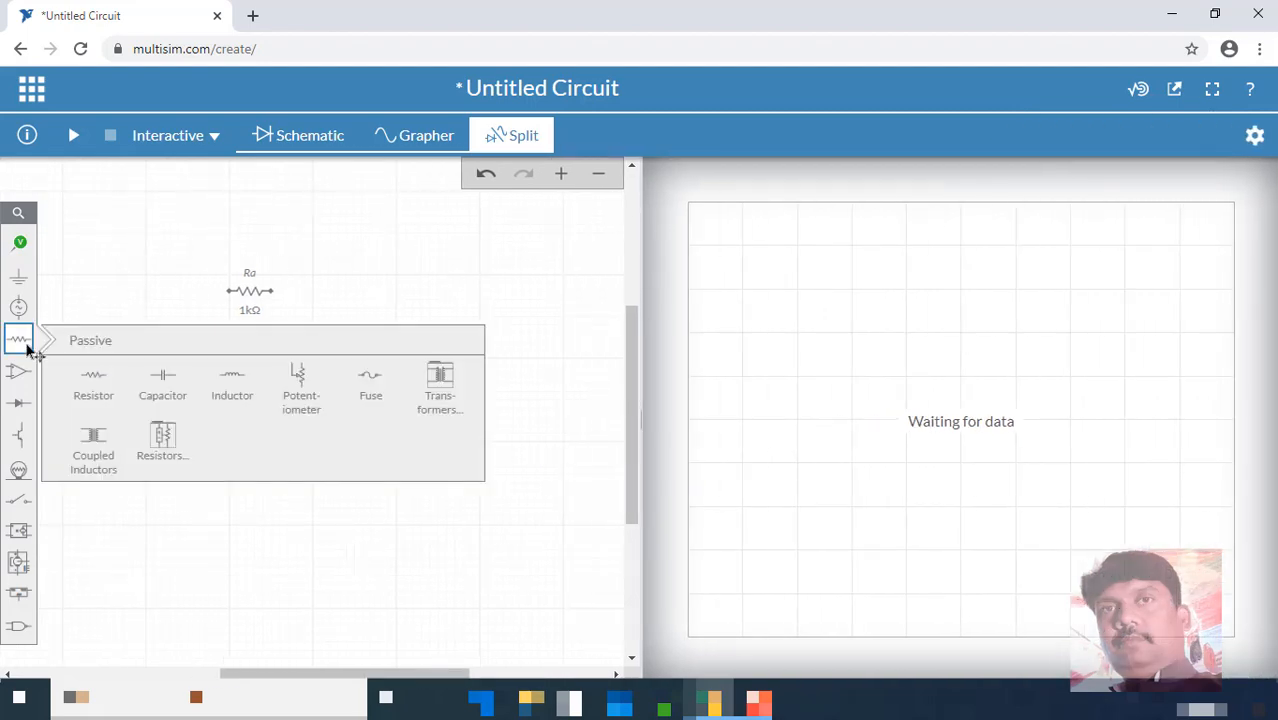
left_click(170, 378)
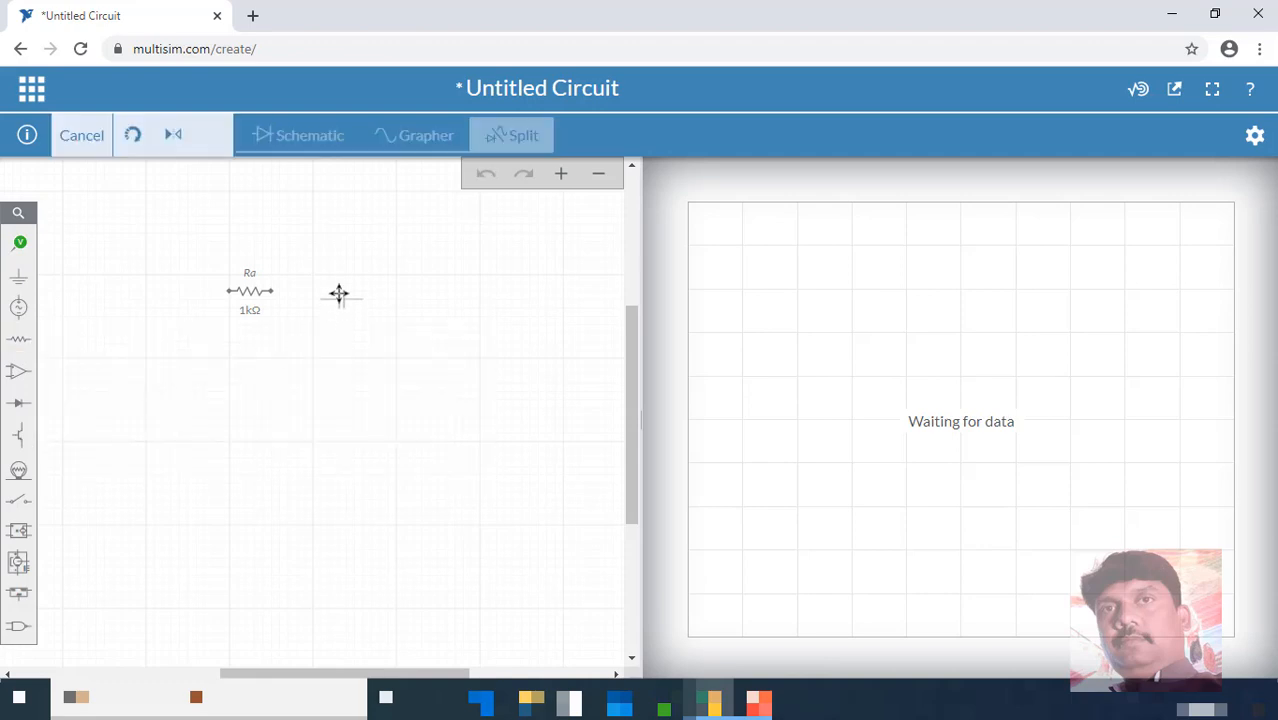
left_click(332, 293)
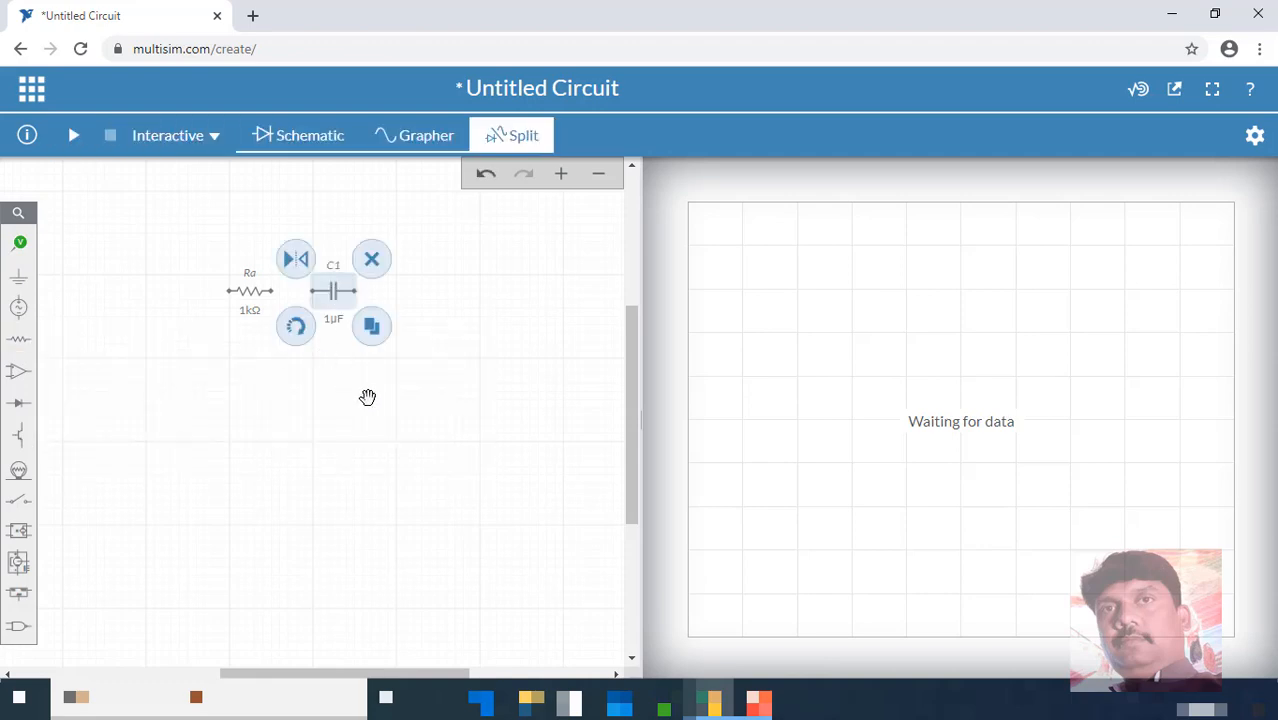
left_click(297, 330)
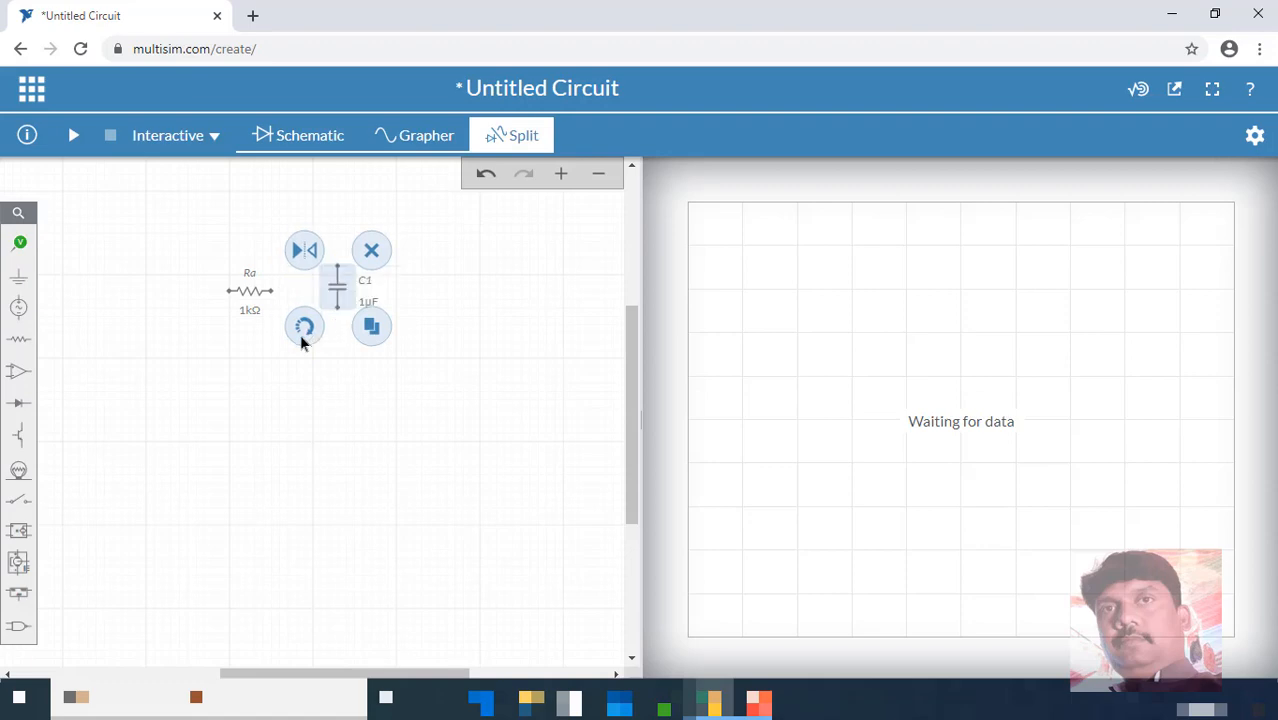
mouse_move(335, 329)
left_mouse_down()
mouse_move(332, 347)
mouse_move(316, 331)
left_mouse_up()
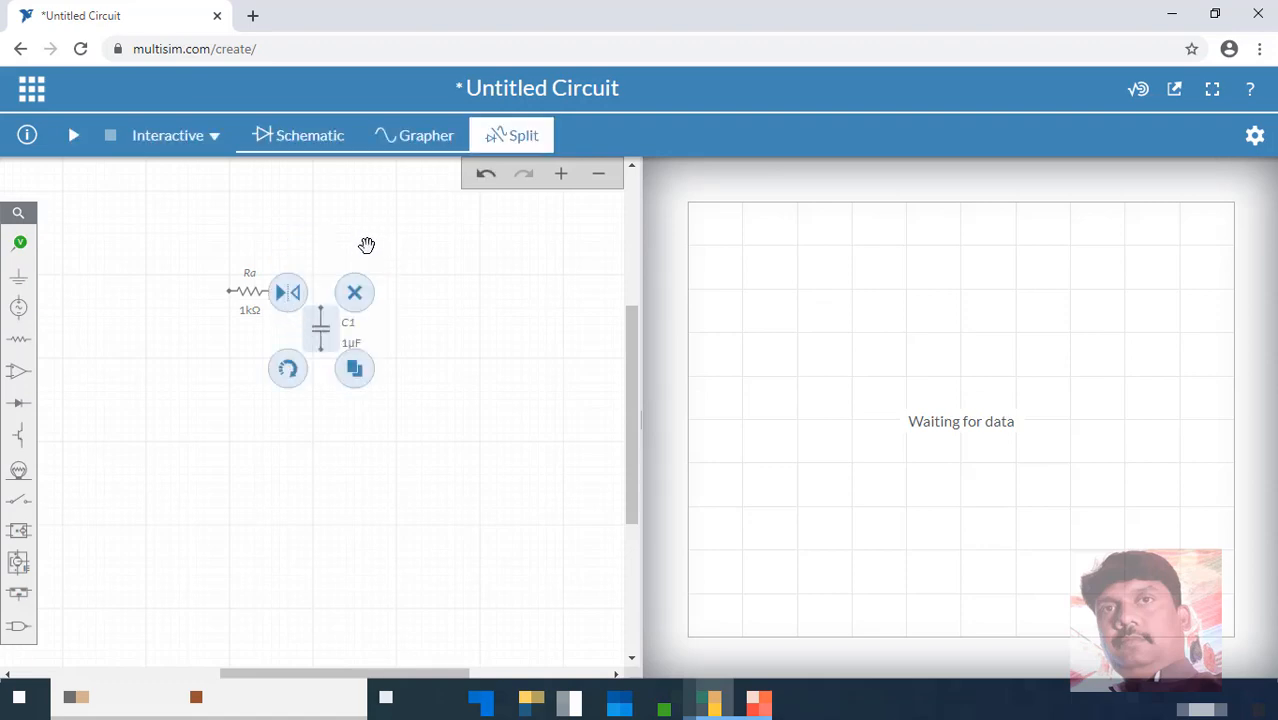
left_click(366, 245)
- Place an AC voltage source upright on the opposite side of Ra from the capacitor
left_click(18, 307)
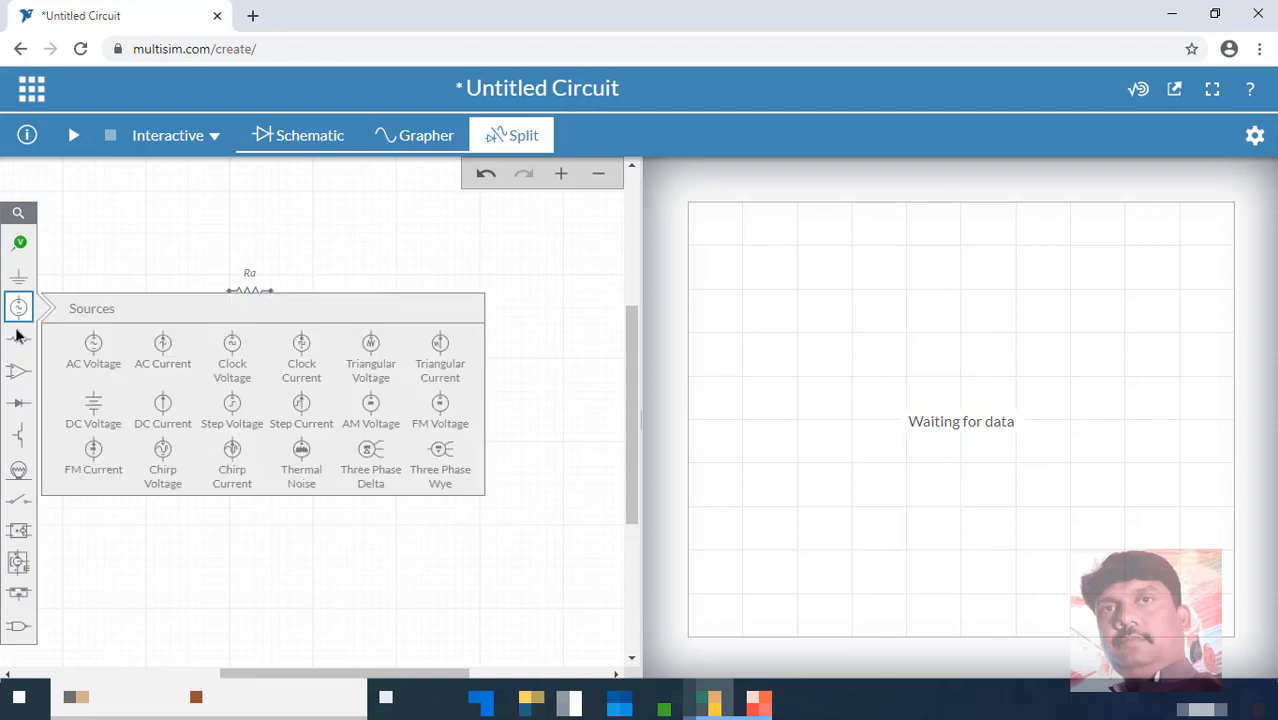
left_click(97, 345)
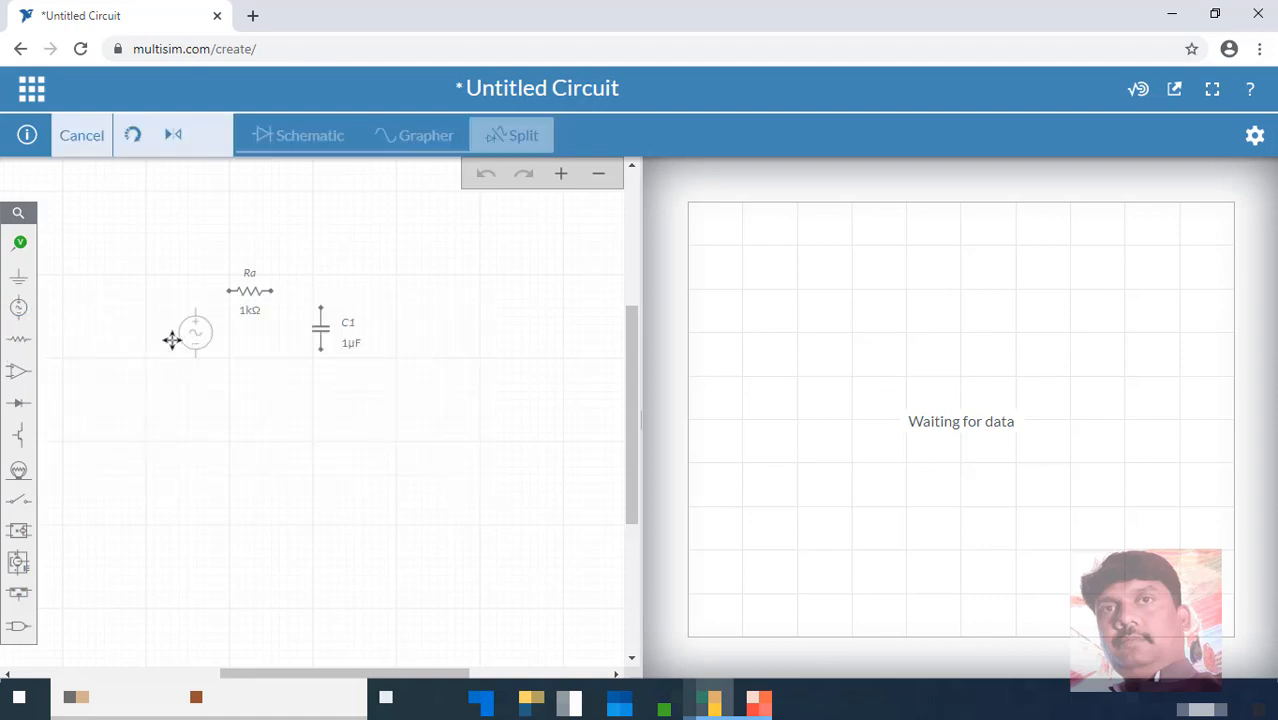
left_click(170, 334)
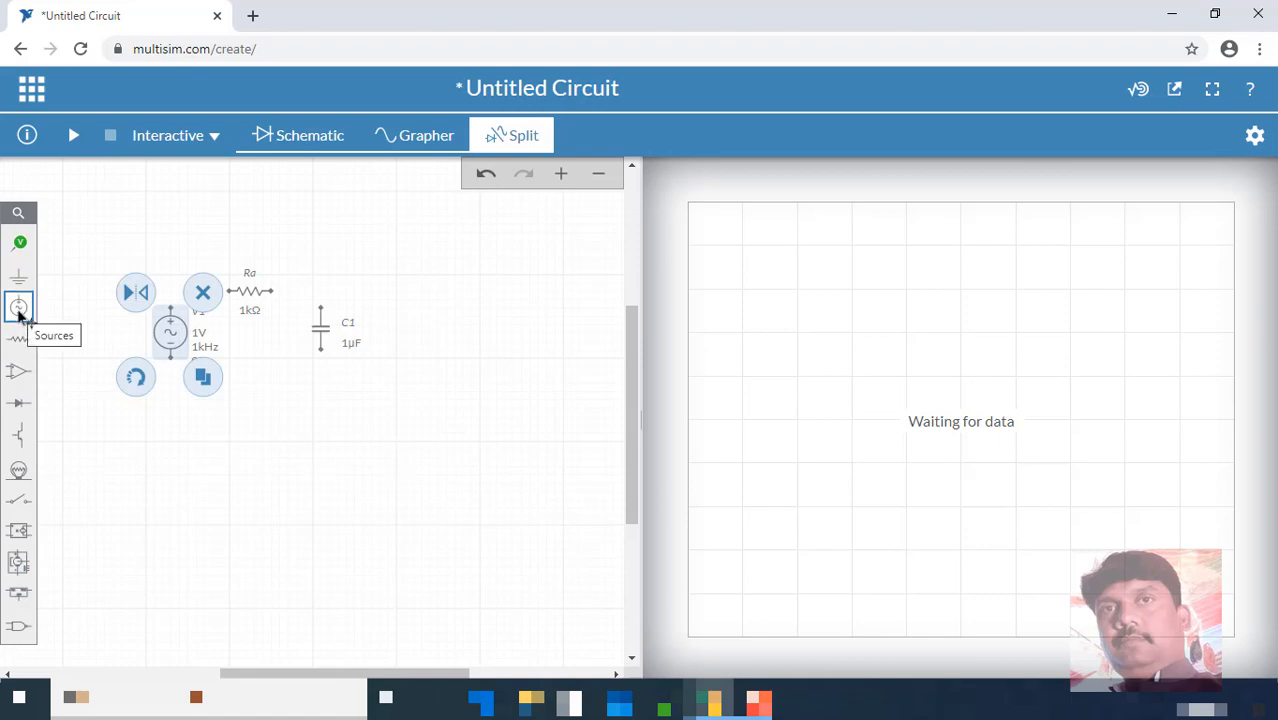
left_click(18, 314)
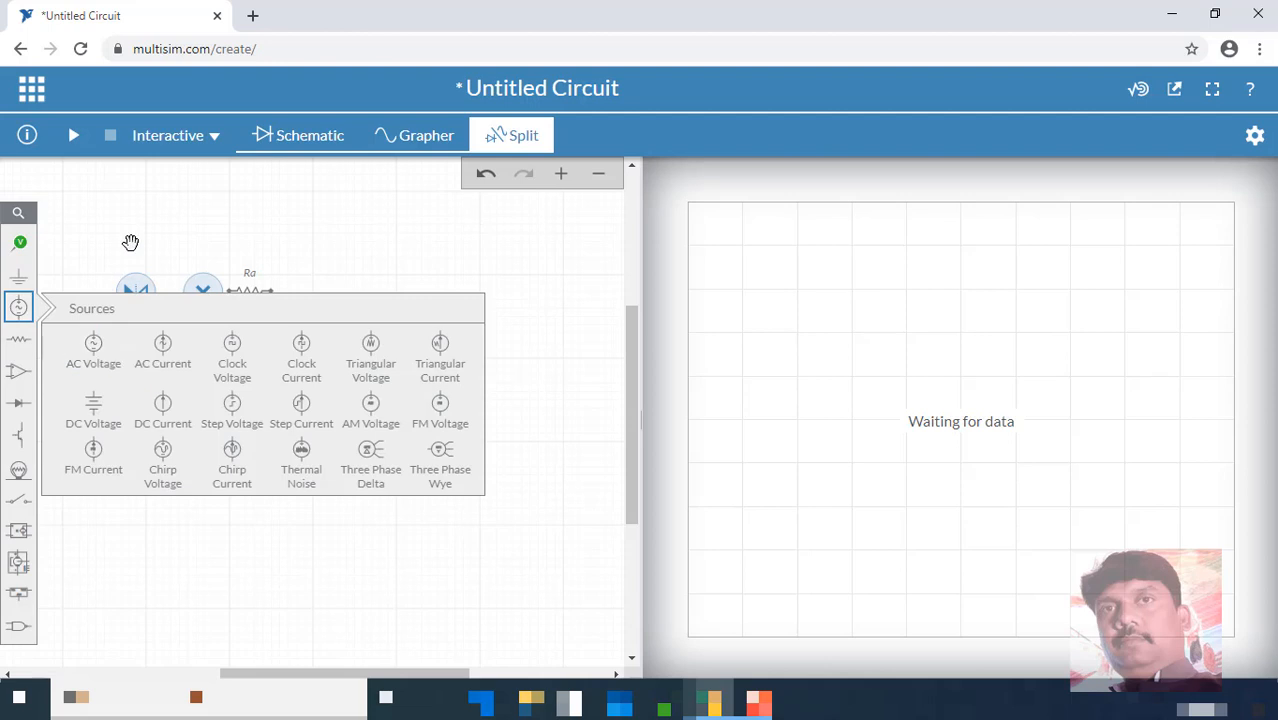
left_click(131, 243)
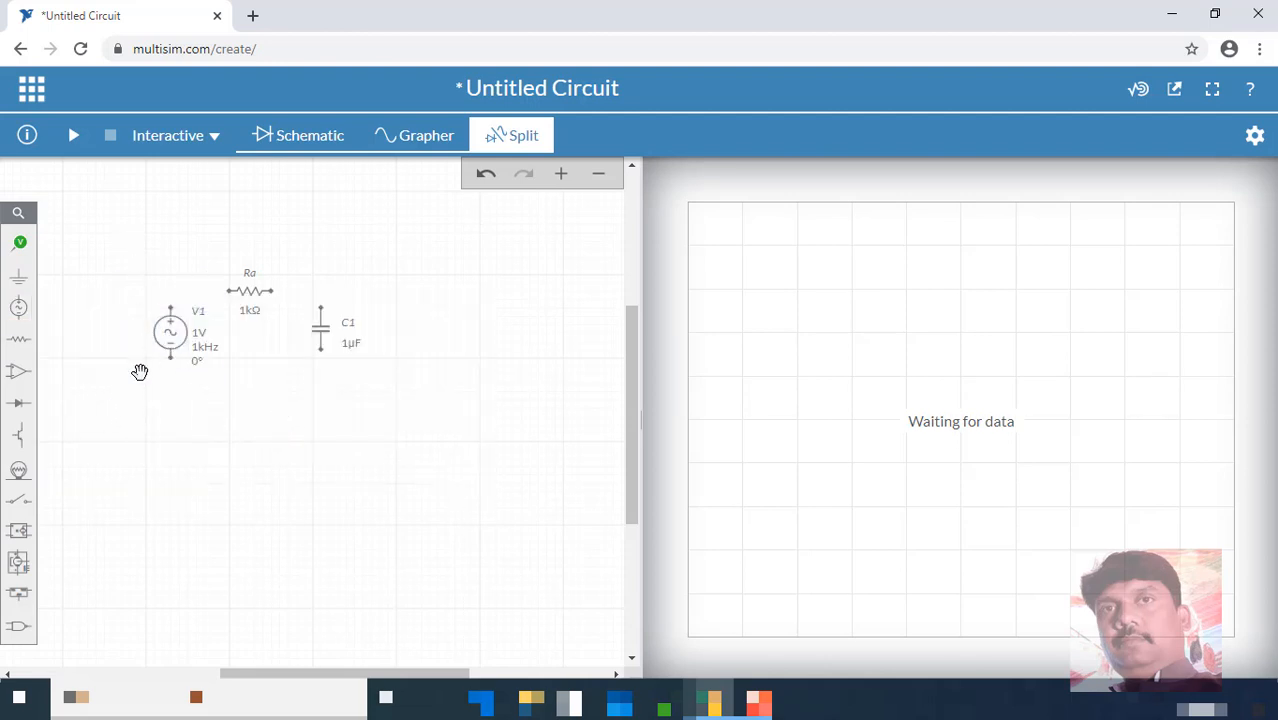
- Place a ground symbol below Ra, between V1 and C1
left_click(18, 277)
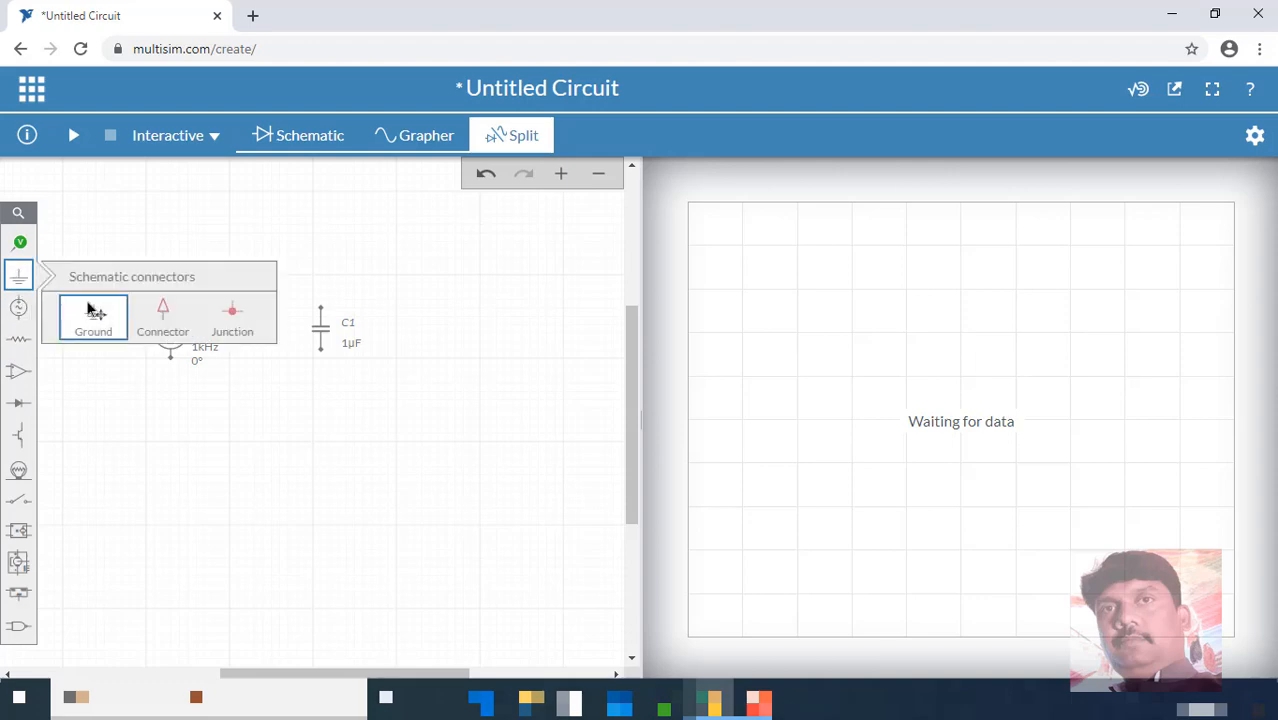
left_click(22, 278)
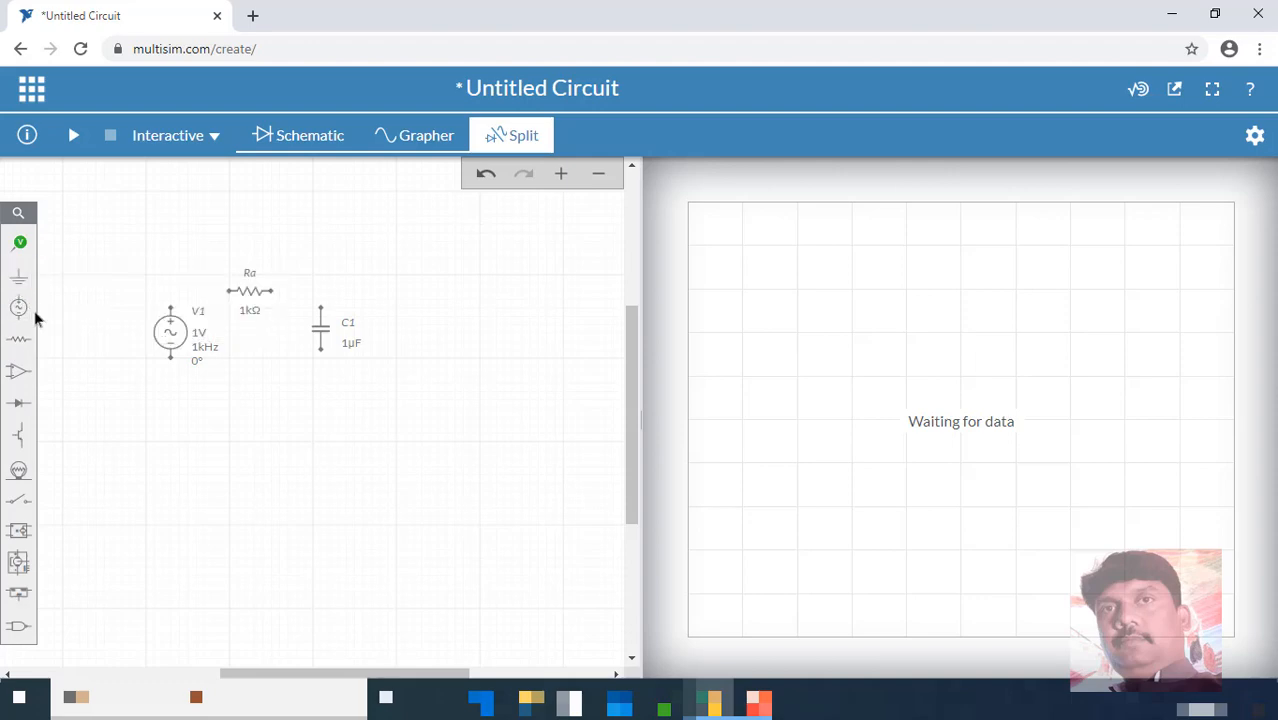
left_click(22, 276)
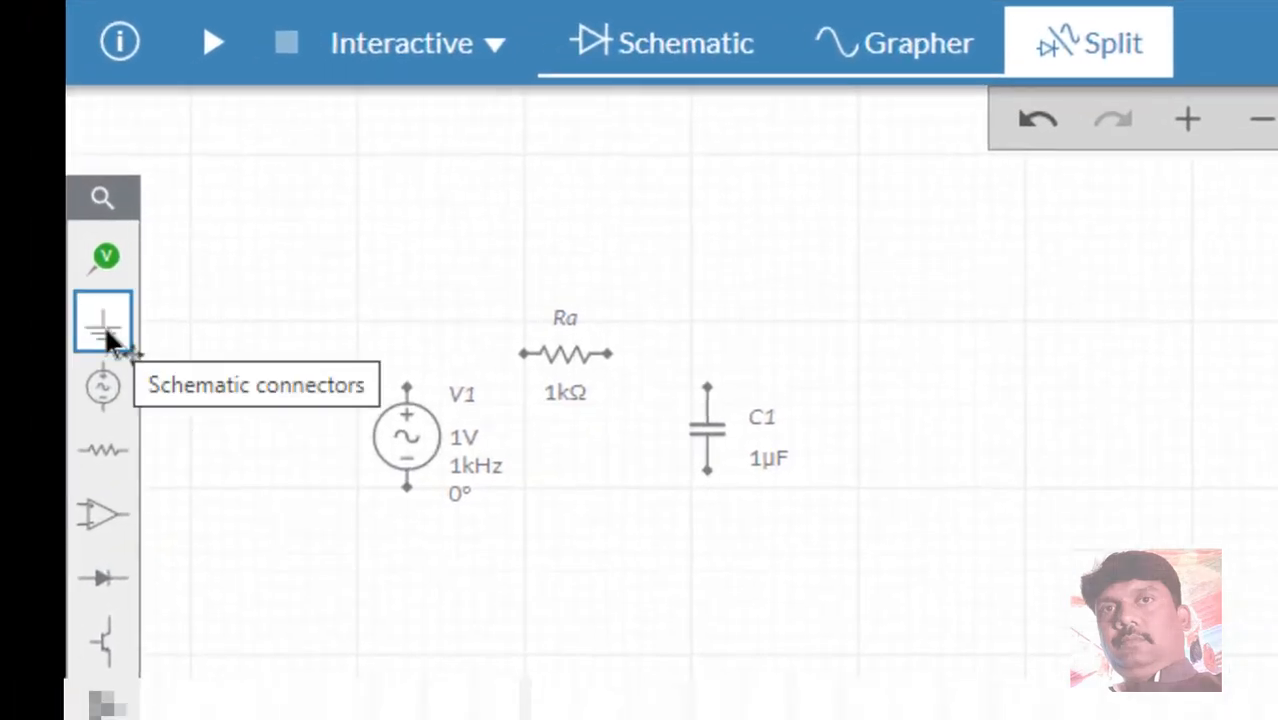
left_click(113, 330)
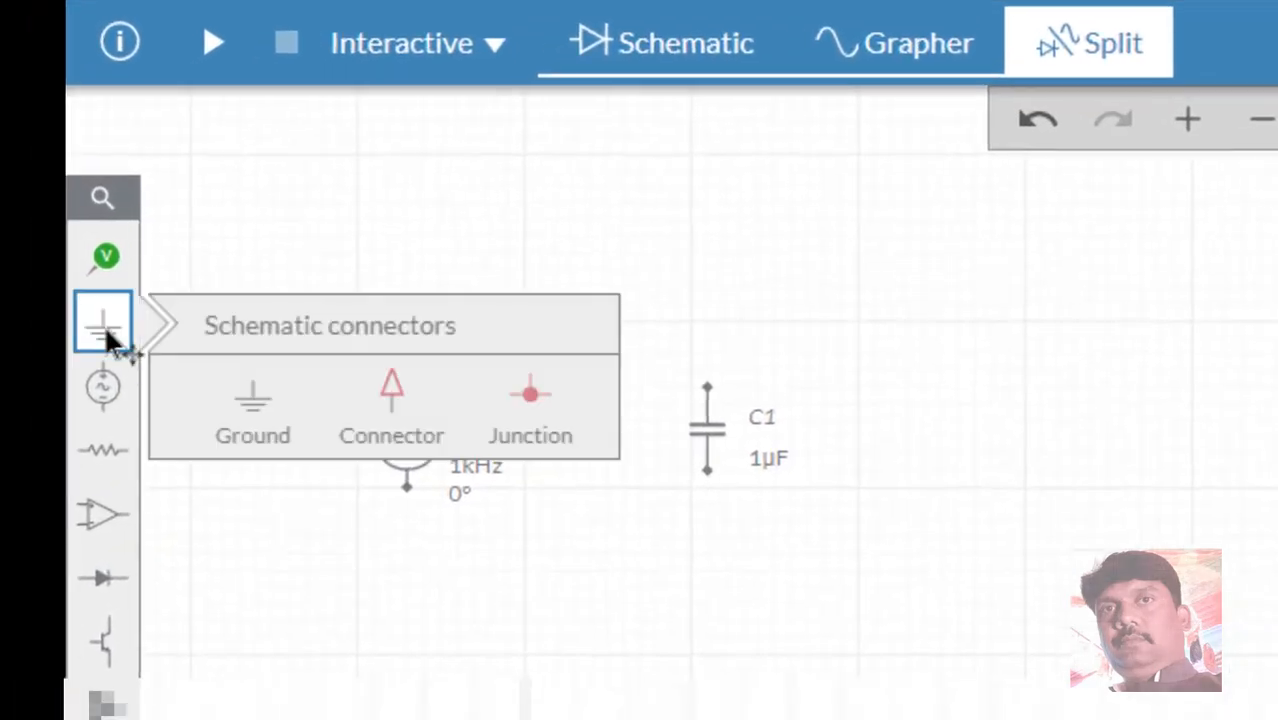
left_click(262, 412)
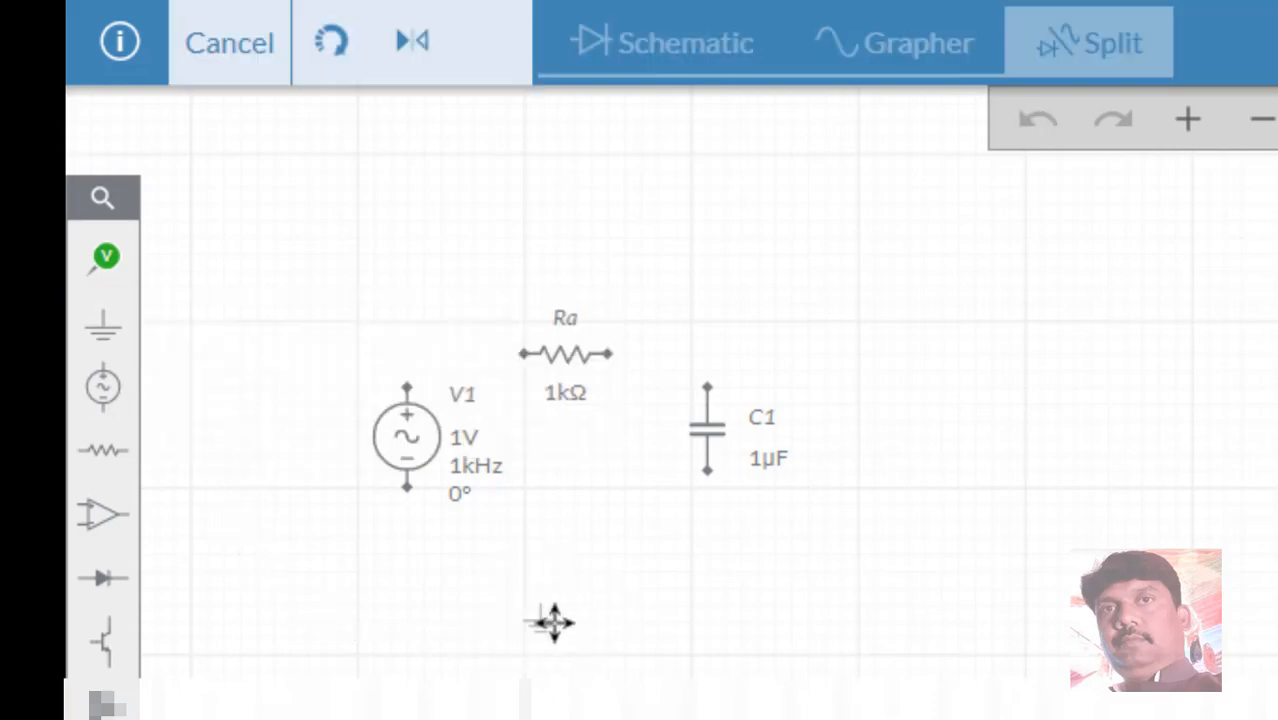
left_click(535, 536)
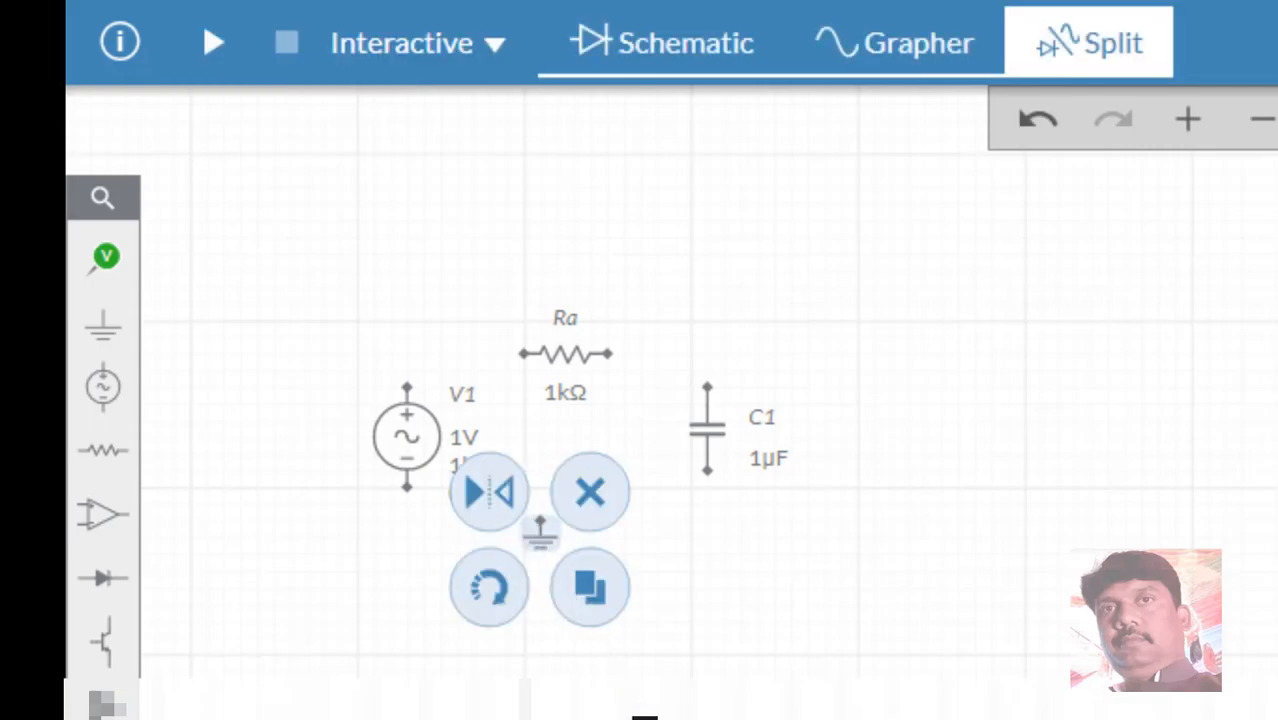
left_click(735, 697)
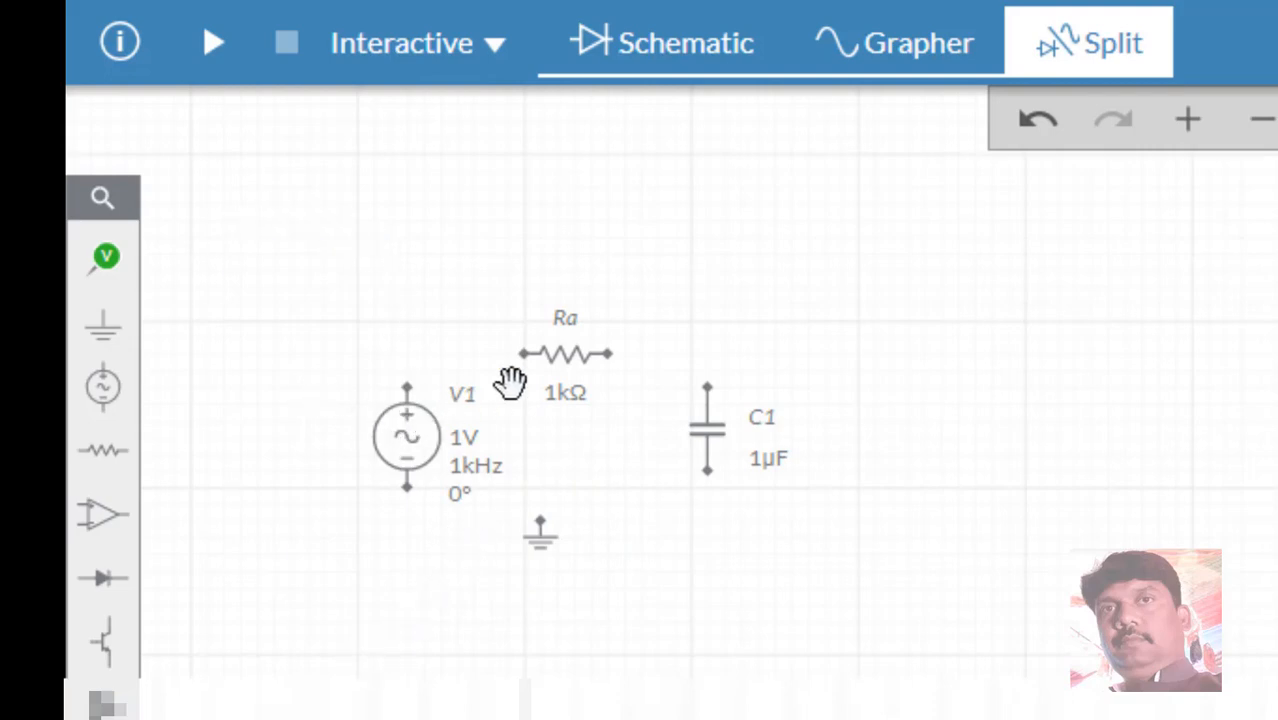
- Wire V1's positive terminal to the near end of Ra, and delete that wire
scroll(415, 420, "up", 5)
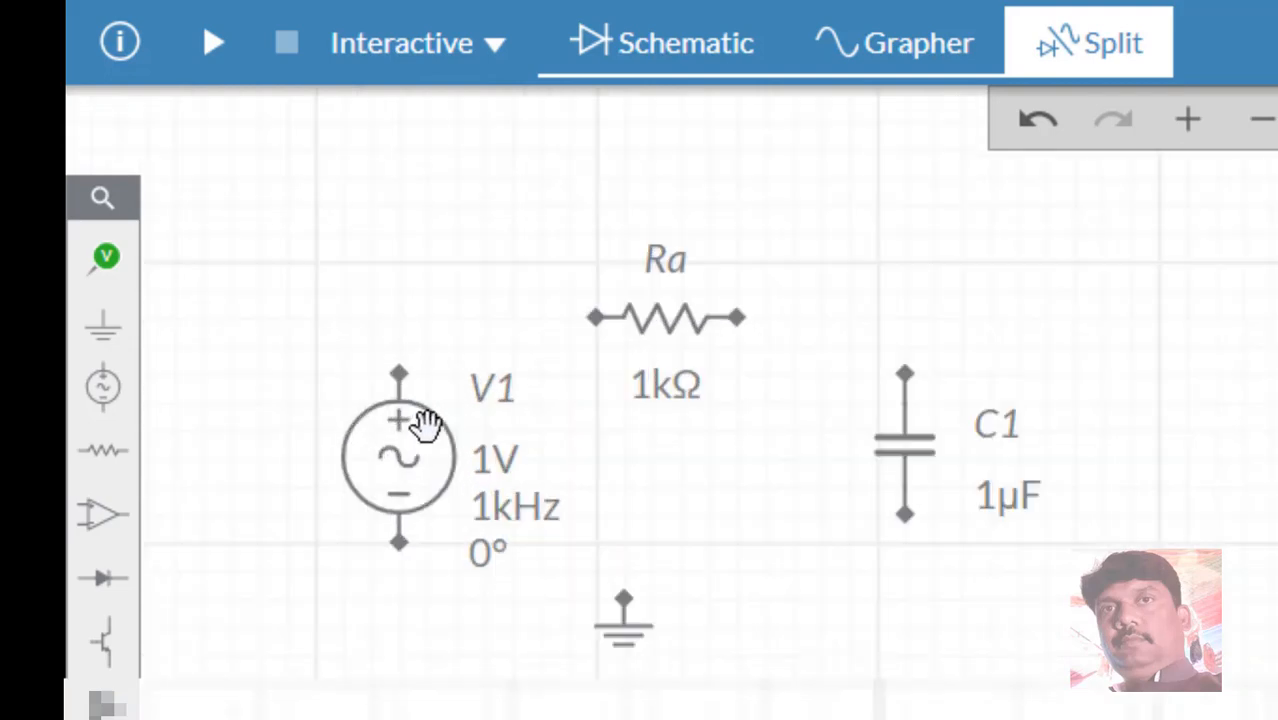
scroll(860, 482, "down", 2)
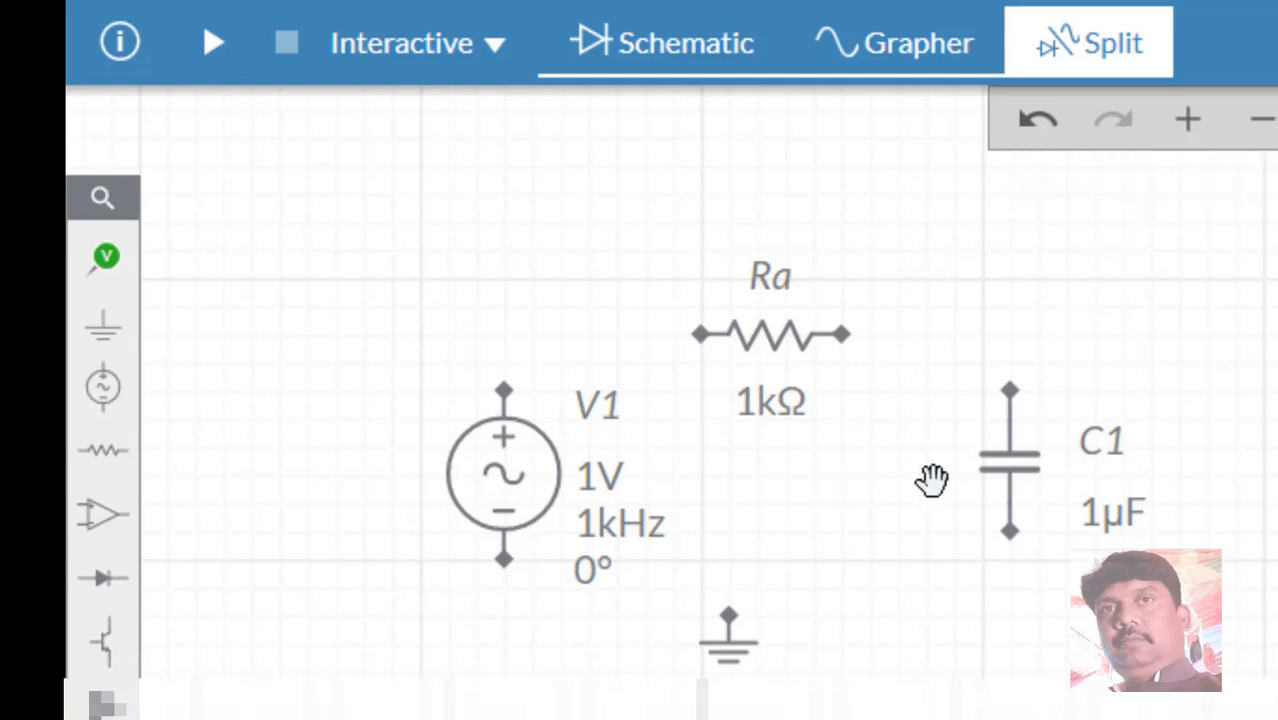
scroll(930, 476, "up", 2)
scroll(835, 420, "up", 1)
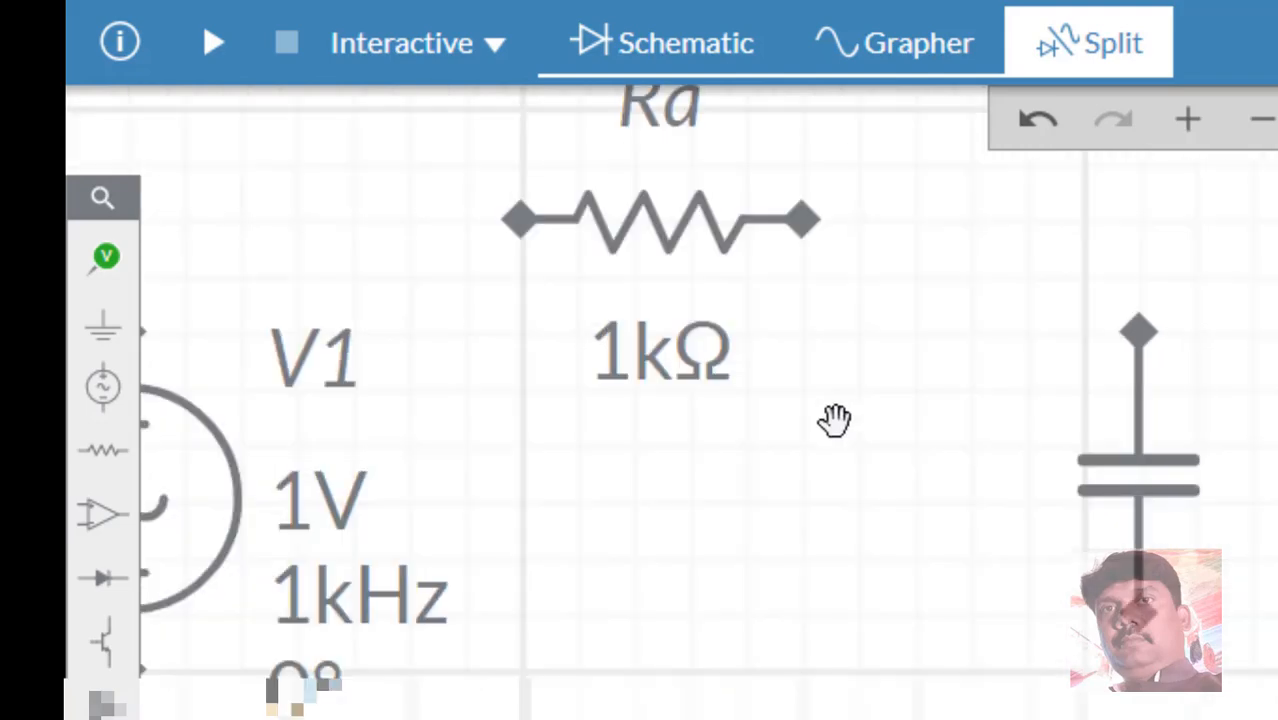
scroll(835, 420, "down", 1)
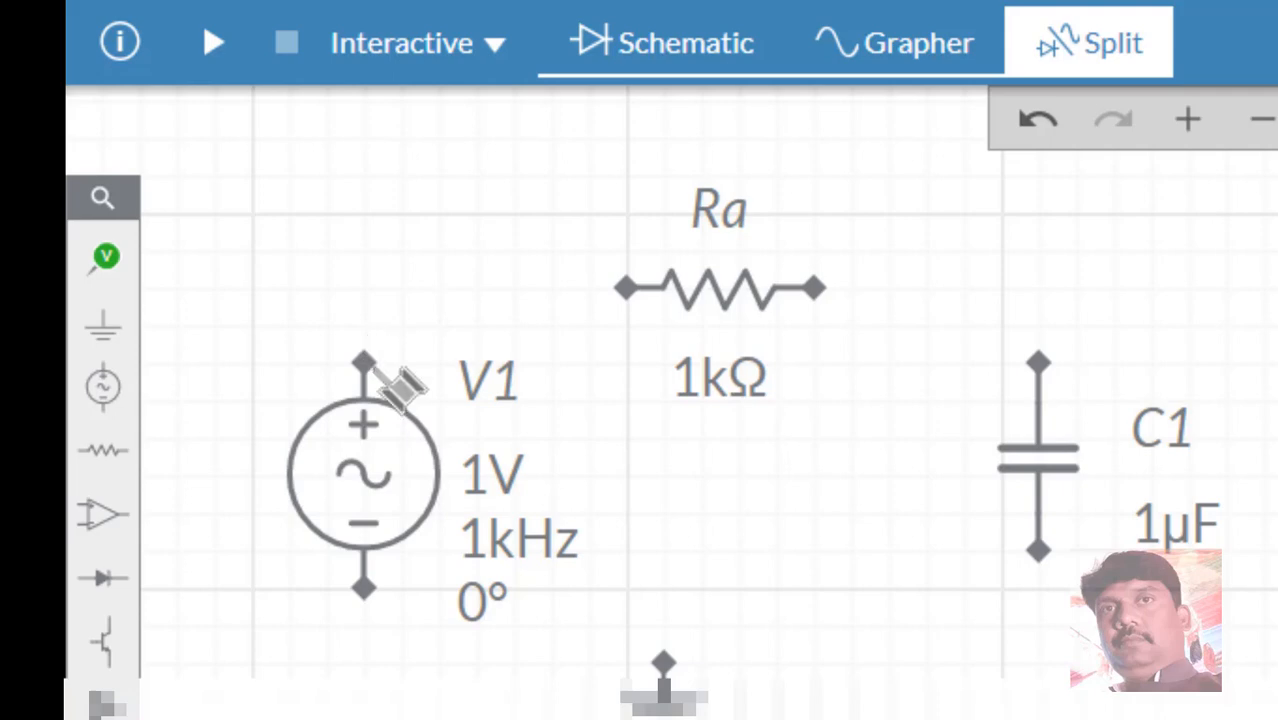
left_click(376, 366)
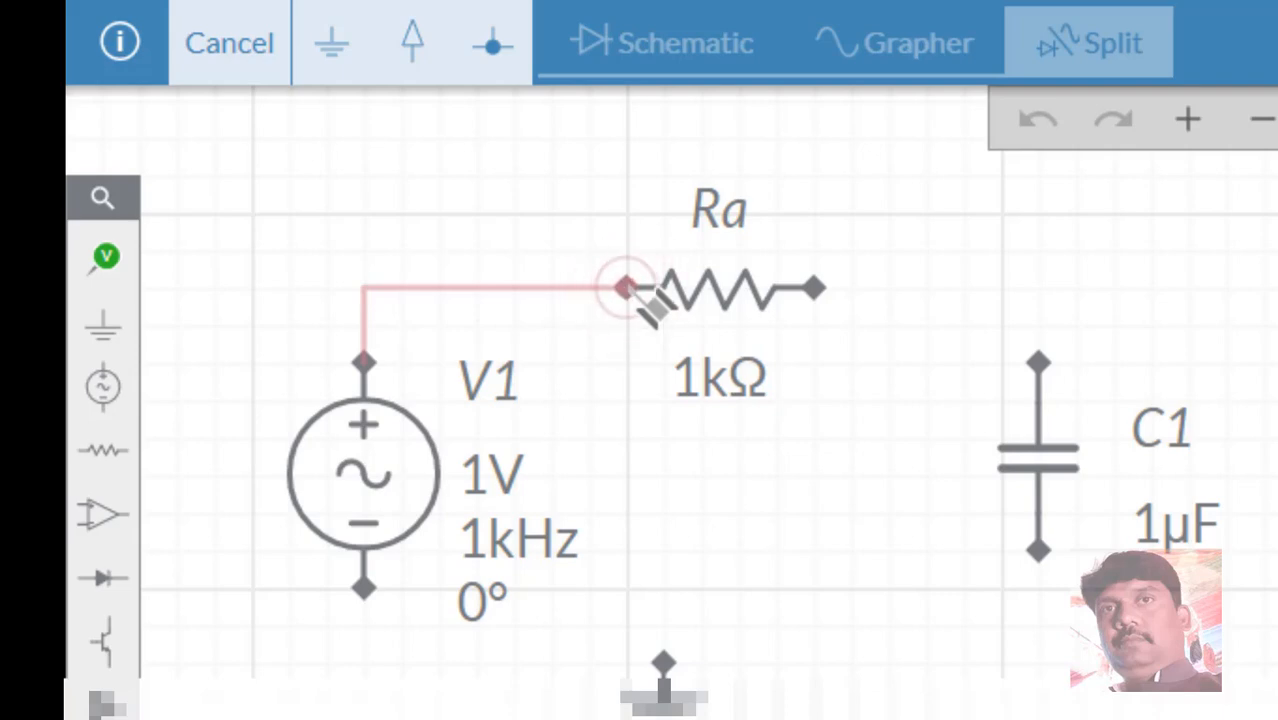
left_click(625, 289)
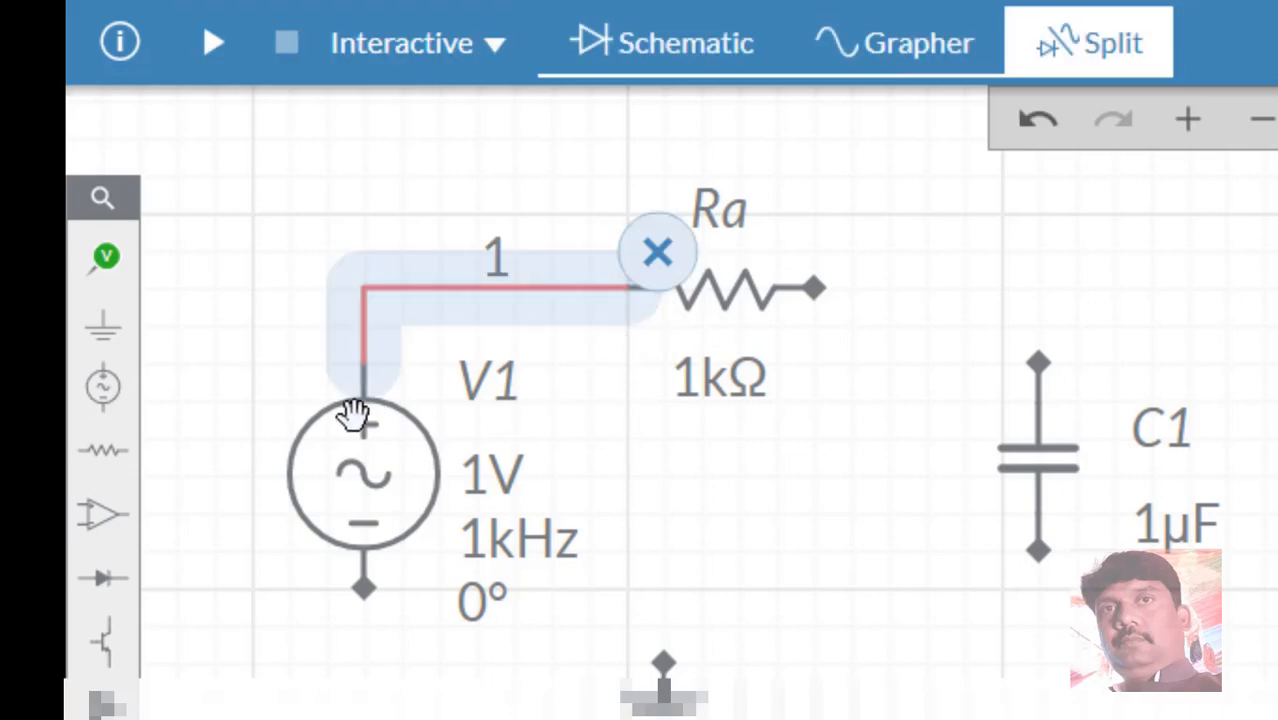
left_click(663, 245)
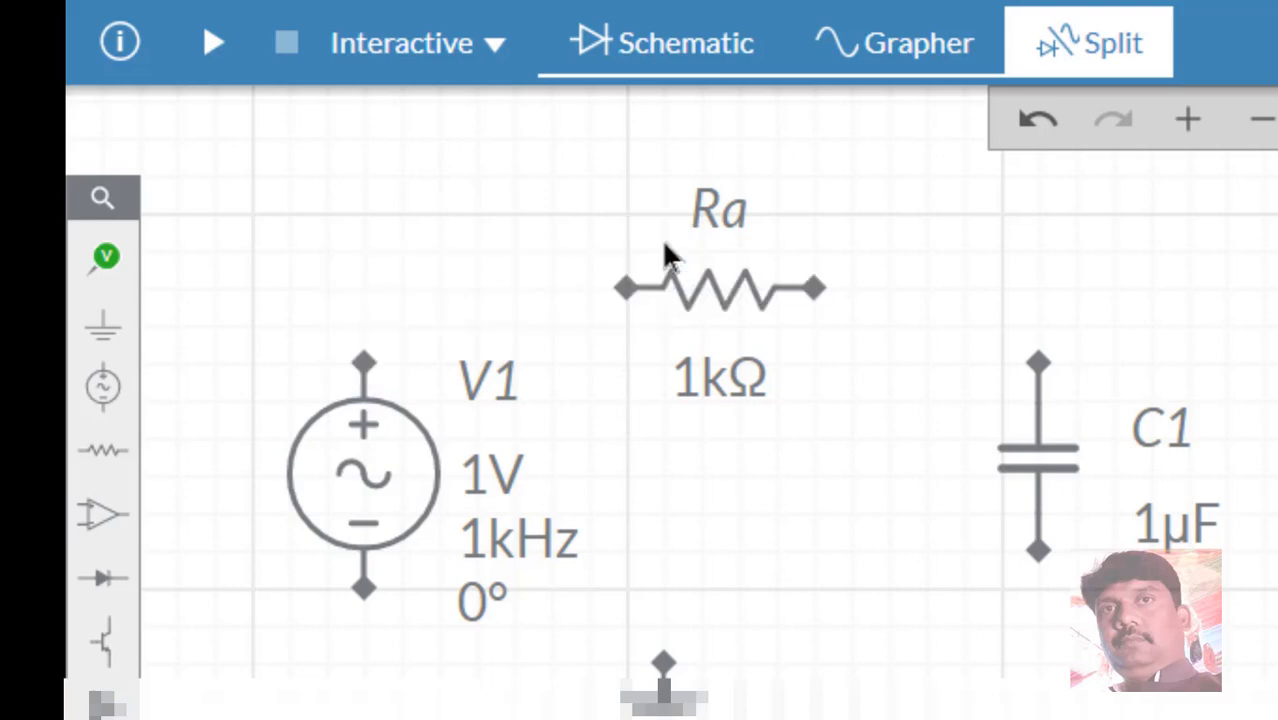
- Wire V1's positive terminal to Ra's near end and V1's negative terminal to the ground symbol
left_click(365, 360)
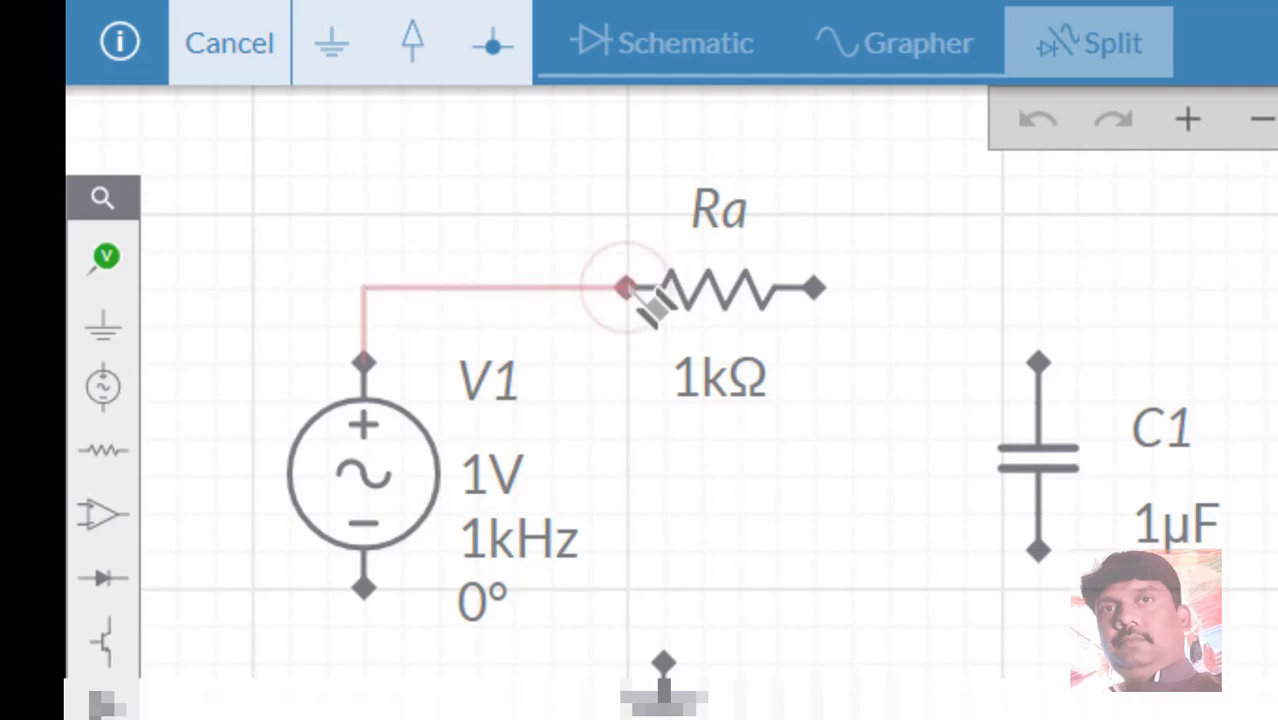
left_click(625, 289)
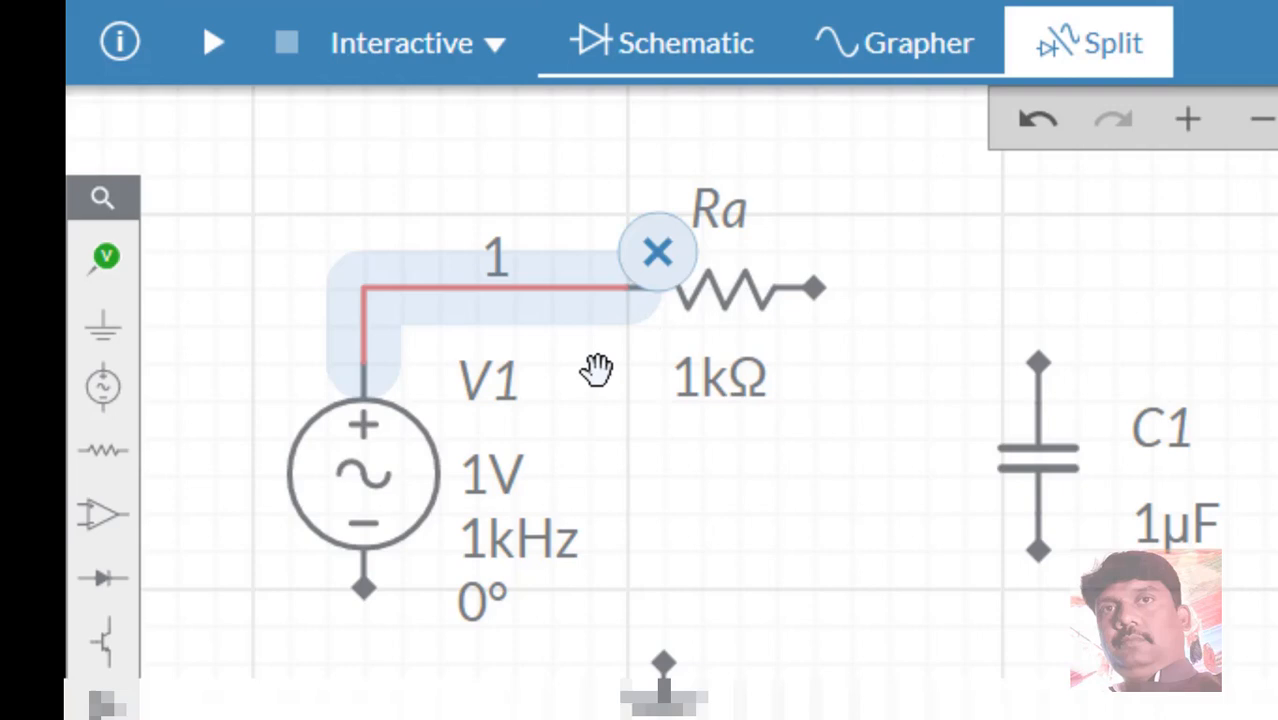
left_click(597, 370)
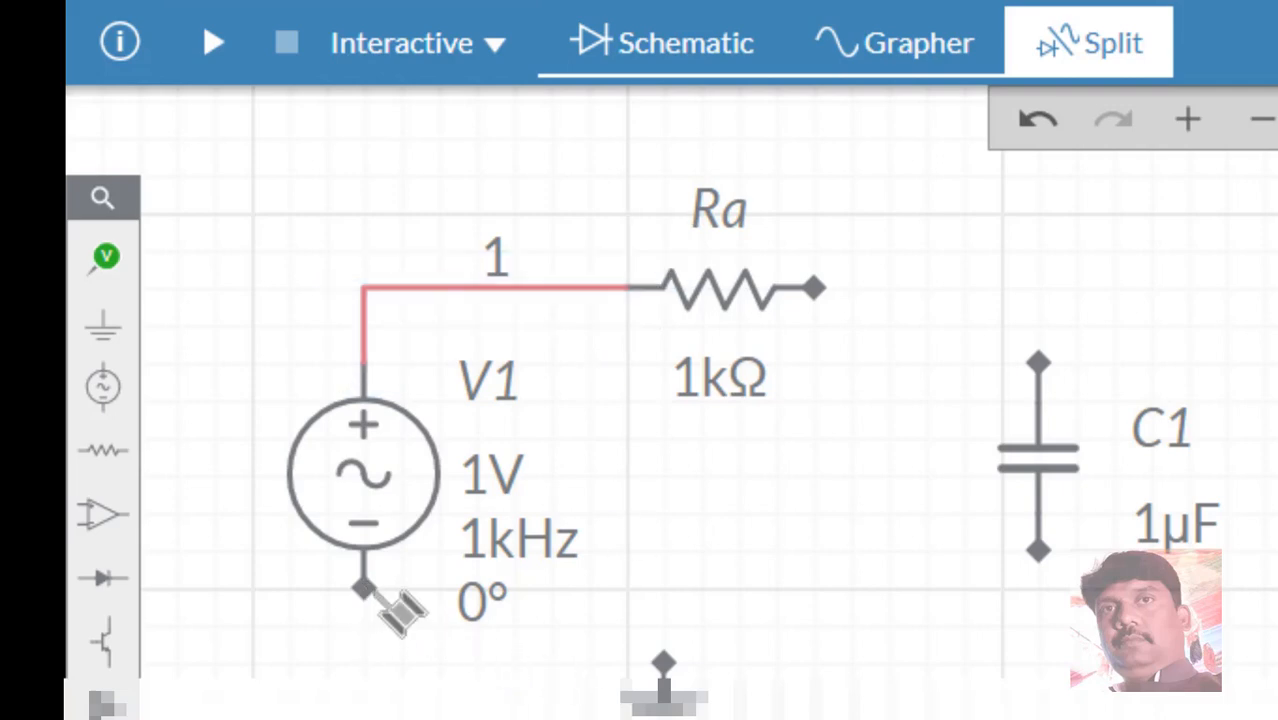
left_click_drag(385, 598, 668, 664)
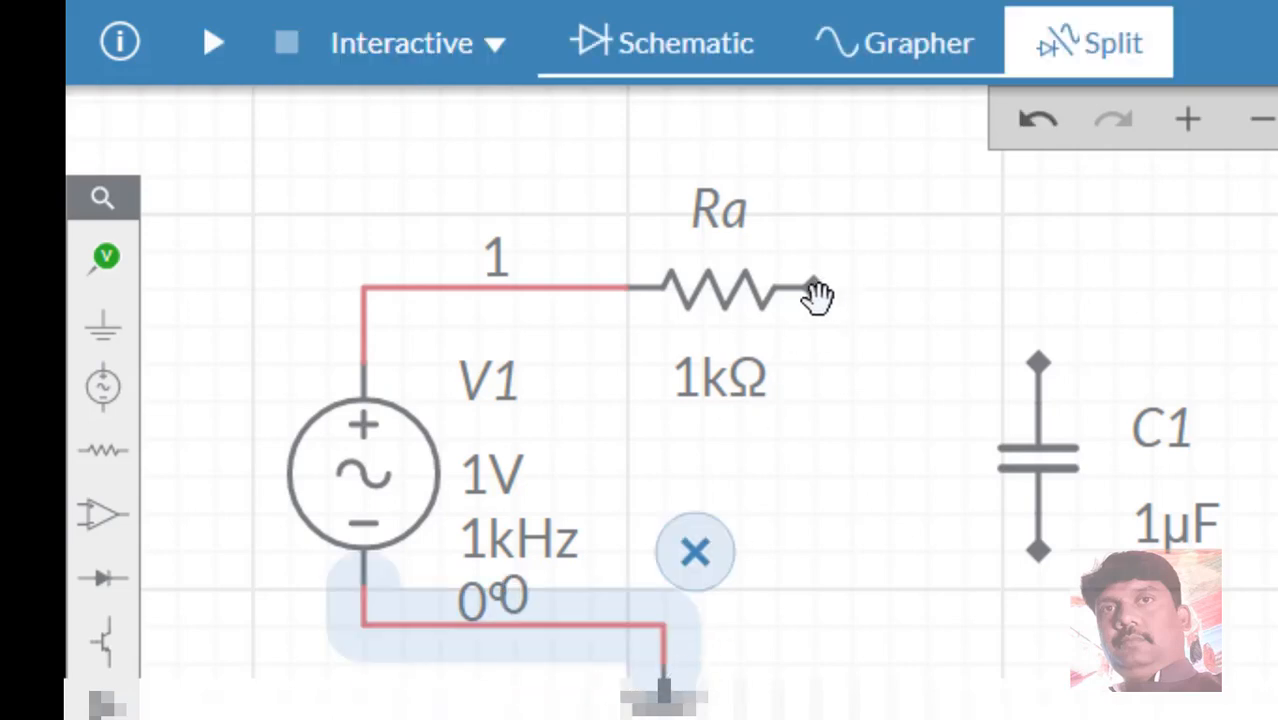
left_click(816, 354)
- Wire Ra's free end to C1's upper terminal, and C1's lower terminal to the ground wire with a junction
left_click_drag(836, 302, 1041, 366)
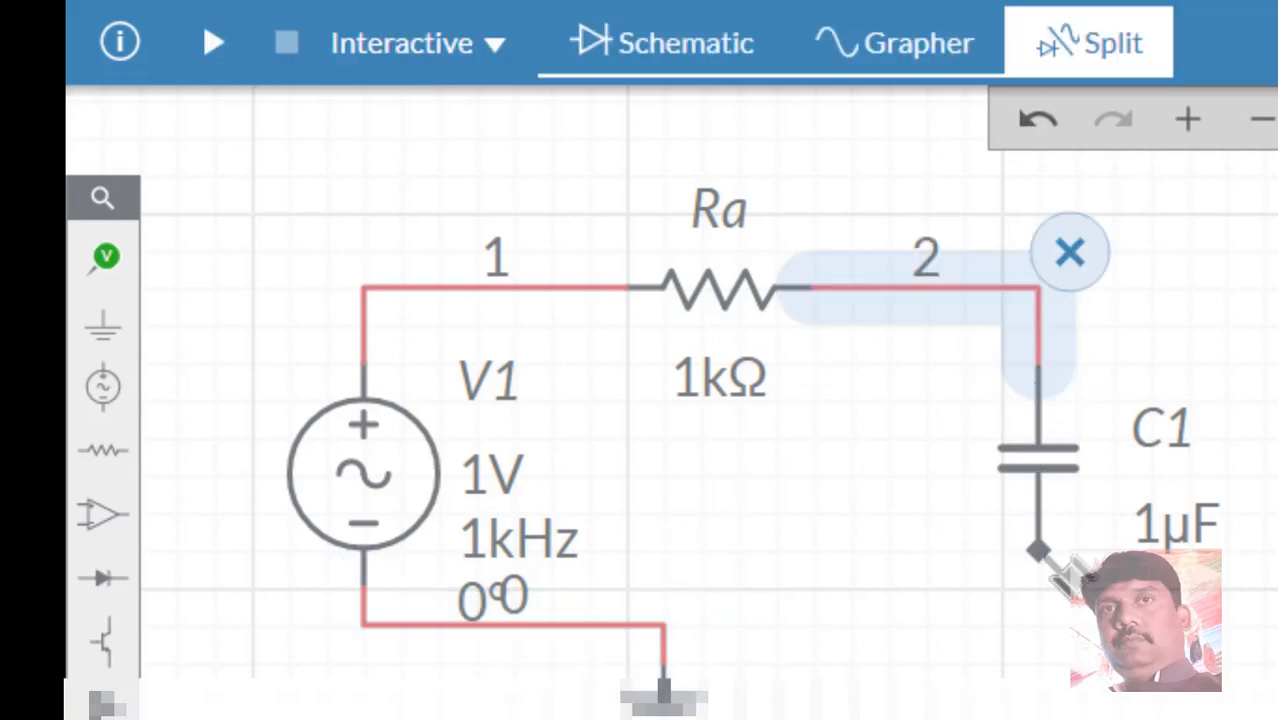
left_click_drag(1045, 556, 745, 665)
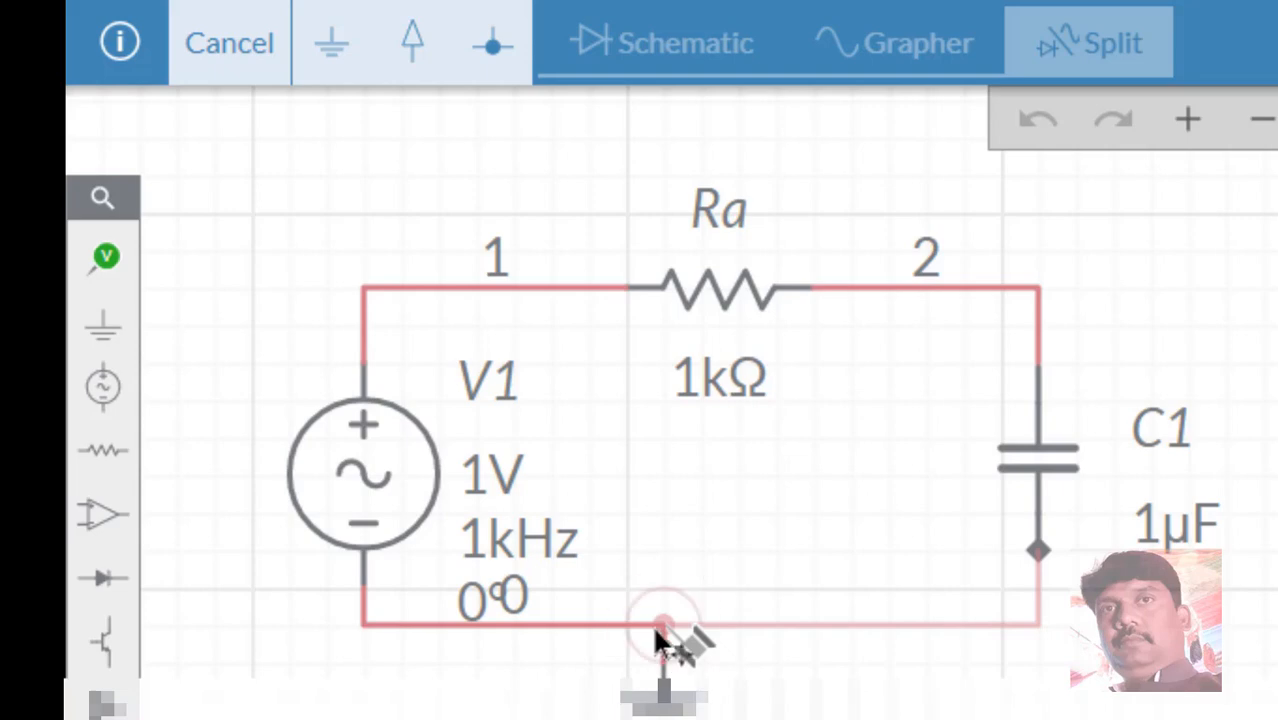
left_click(662, 626)
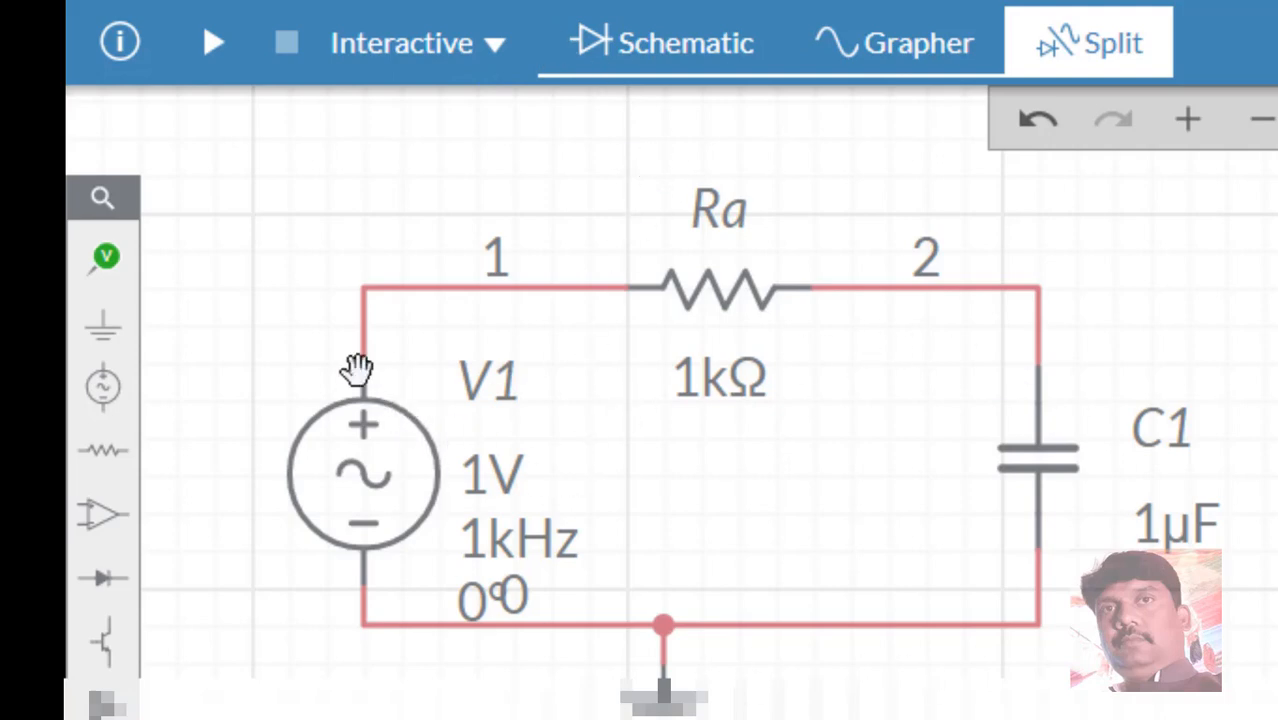
- Look over the available probes, and run the interactive simulation without any probe placed
left_click(106, 272)
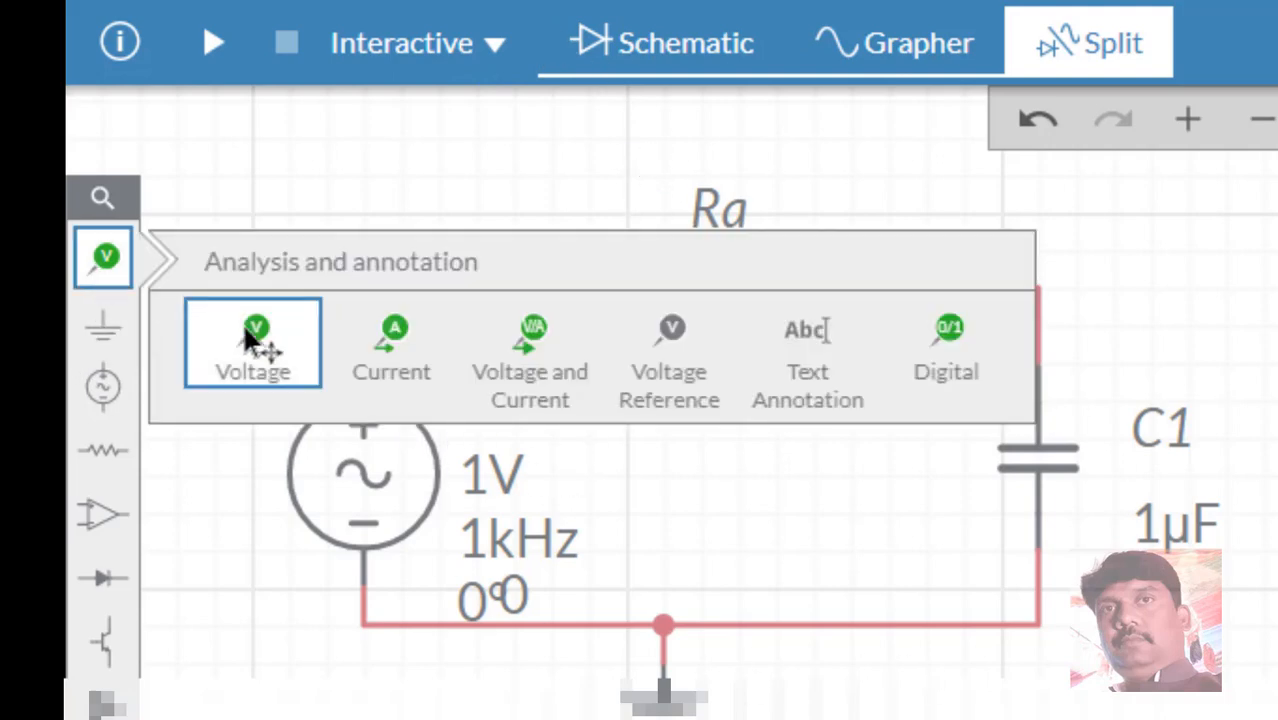
left_click(219, 472)
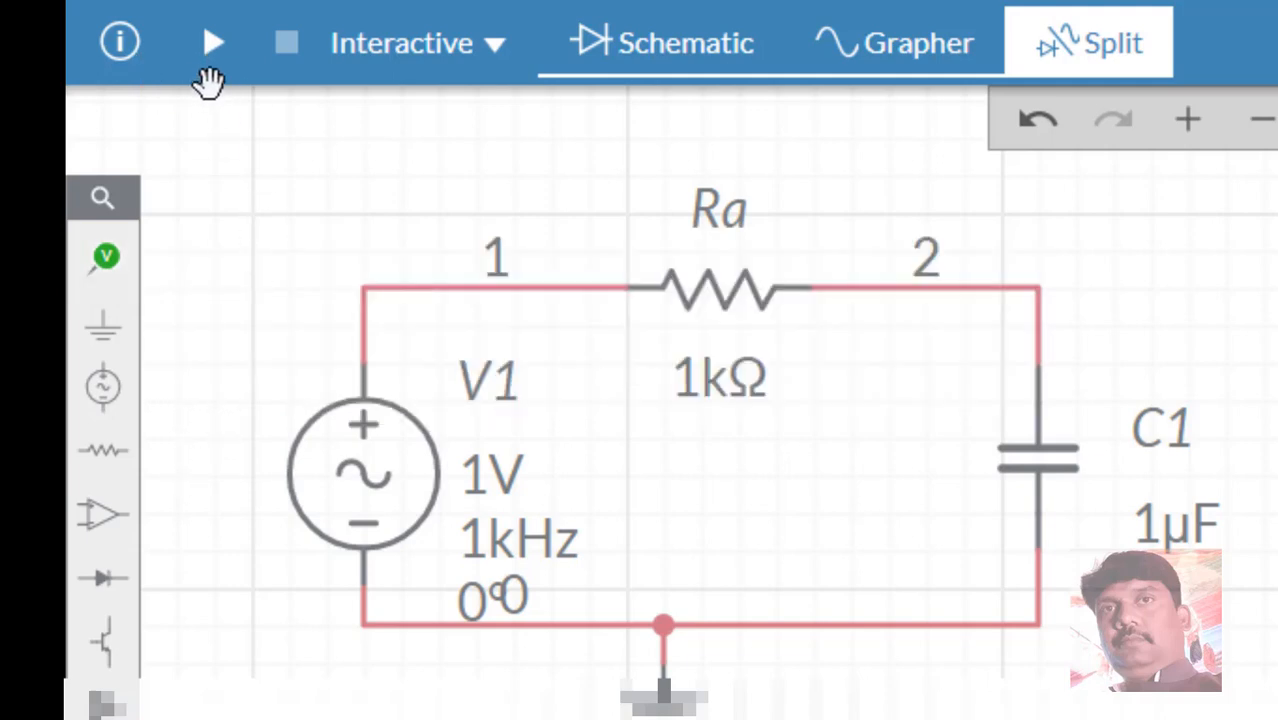
left_click(212, 50)
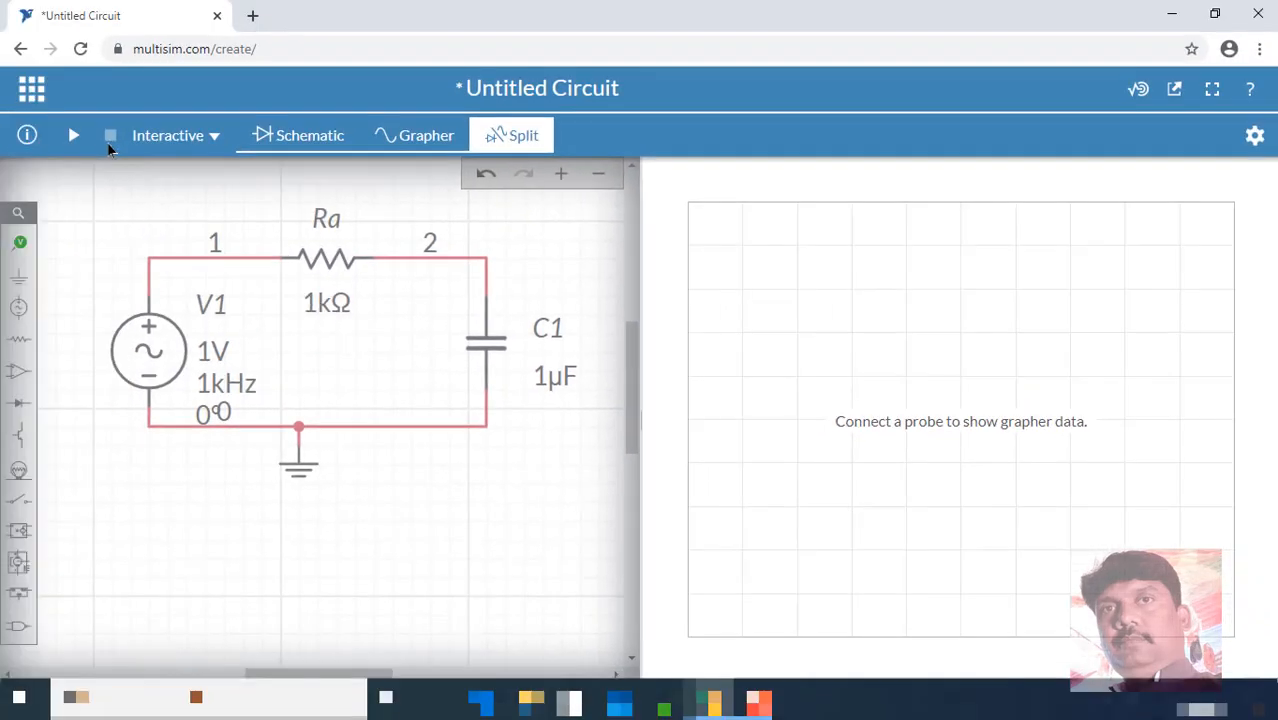
- Place one voltage probe on the wire between V1 and Ra, and another on the wire between Ra and C1
left_click(21, 244)
left_click(94, 285)
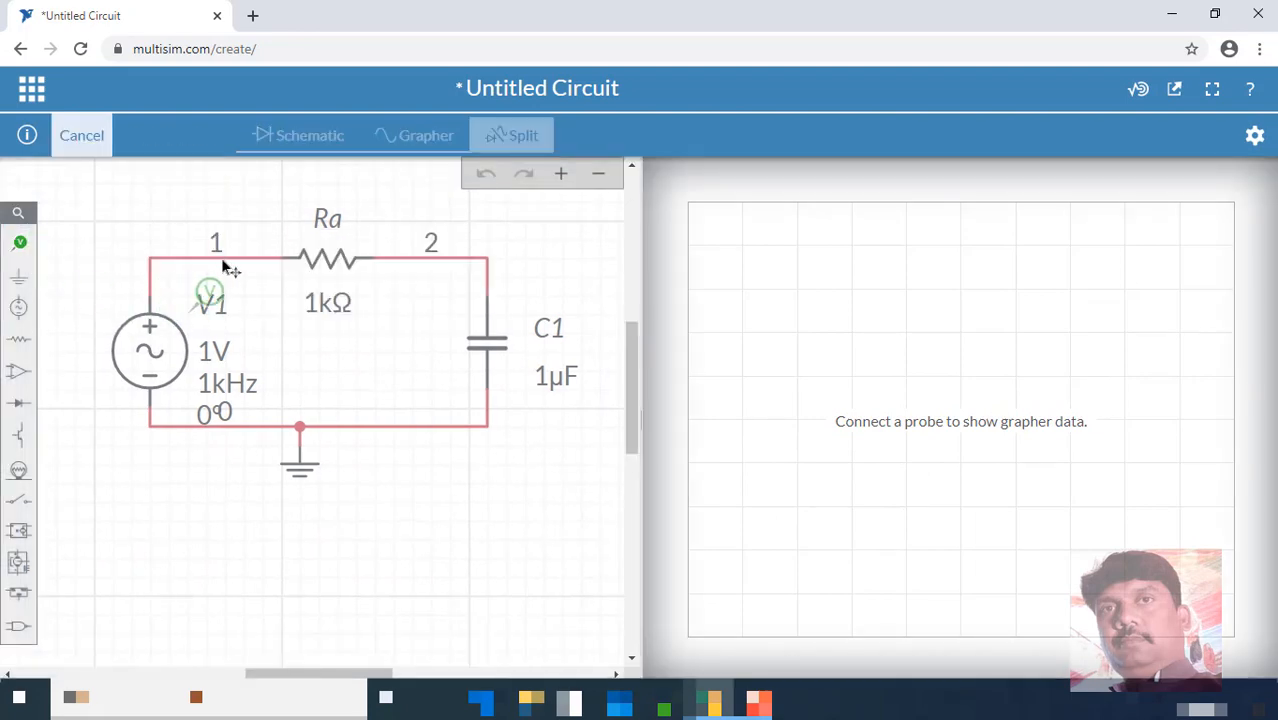
left_click(176, 233)
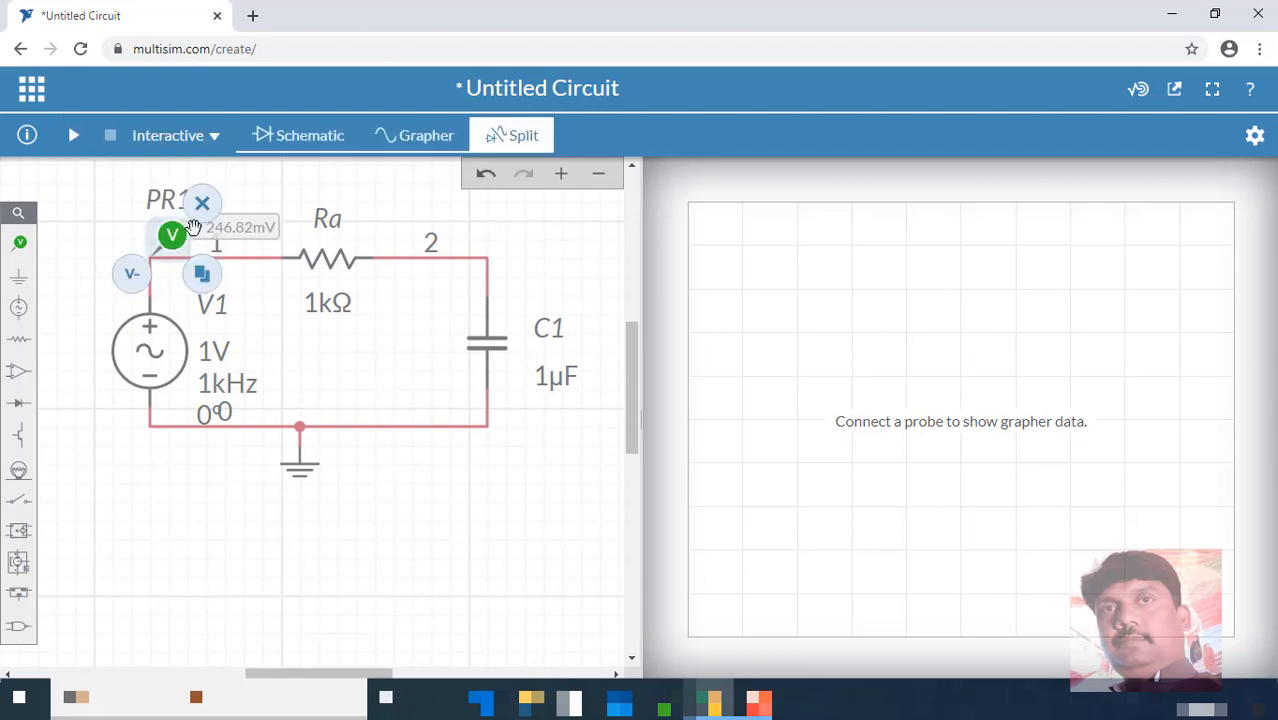
left_click(20, 244)
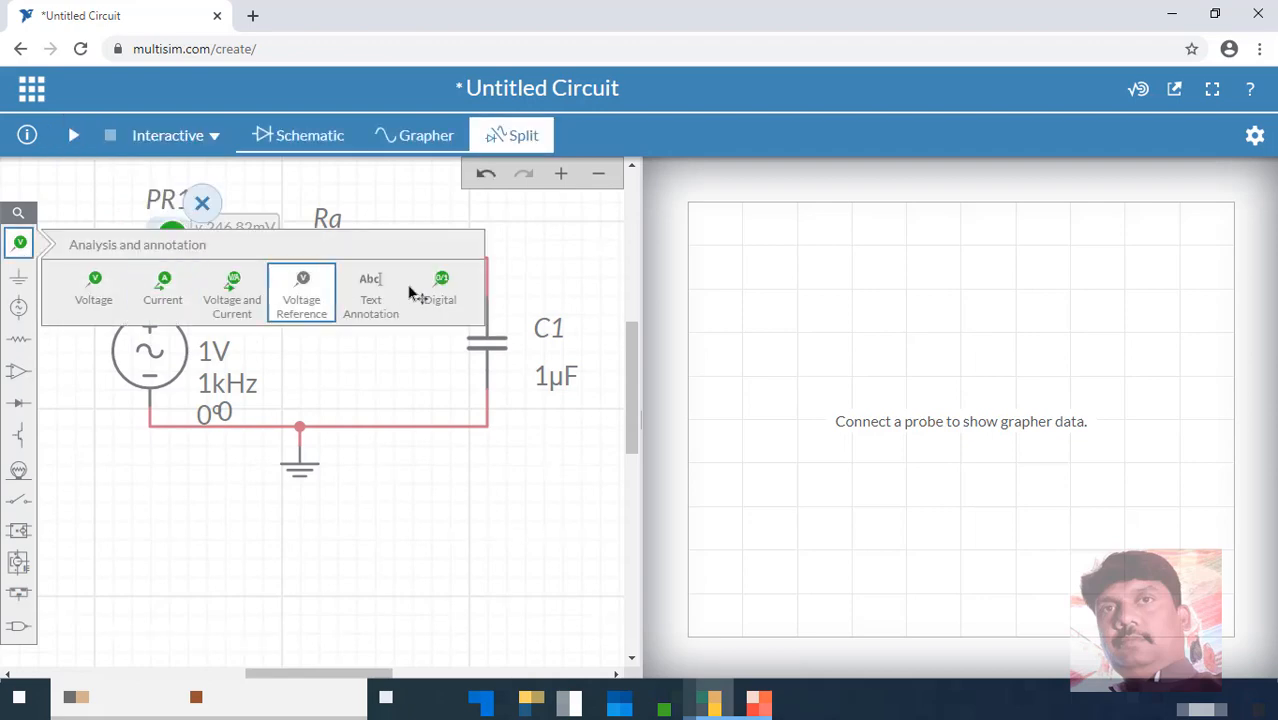
left_click(88, 290)
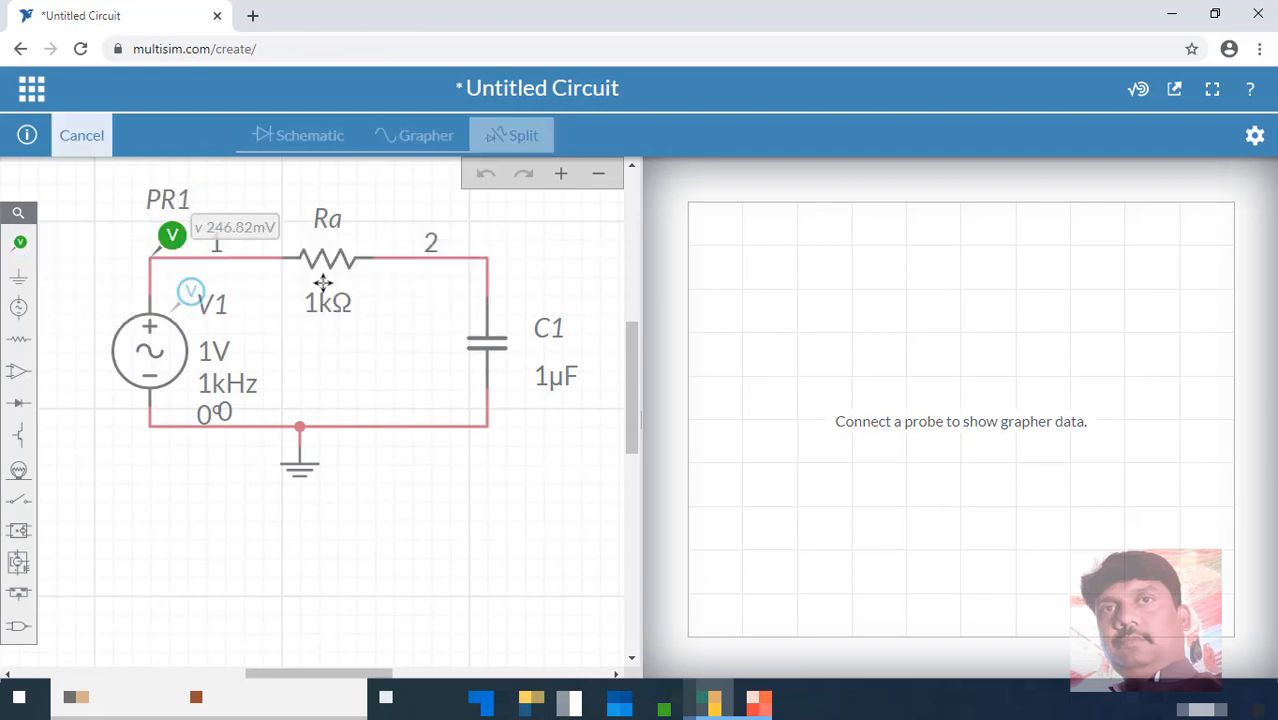
left_click(512, 230)
left_click(534, 463)
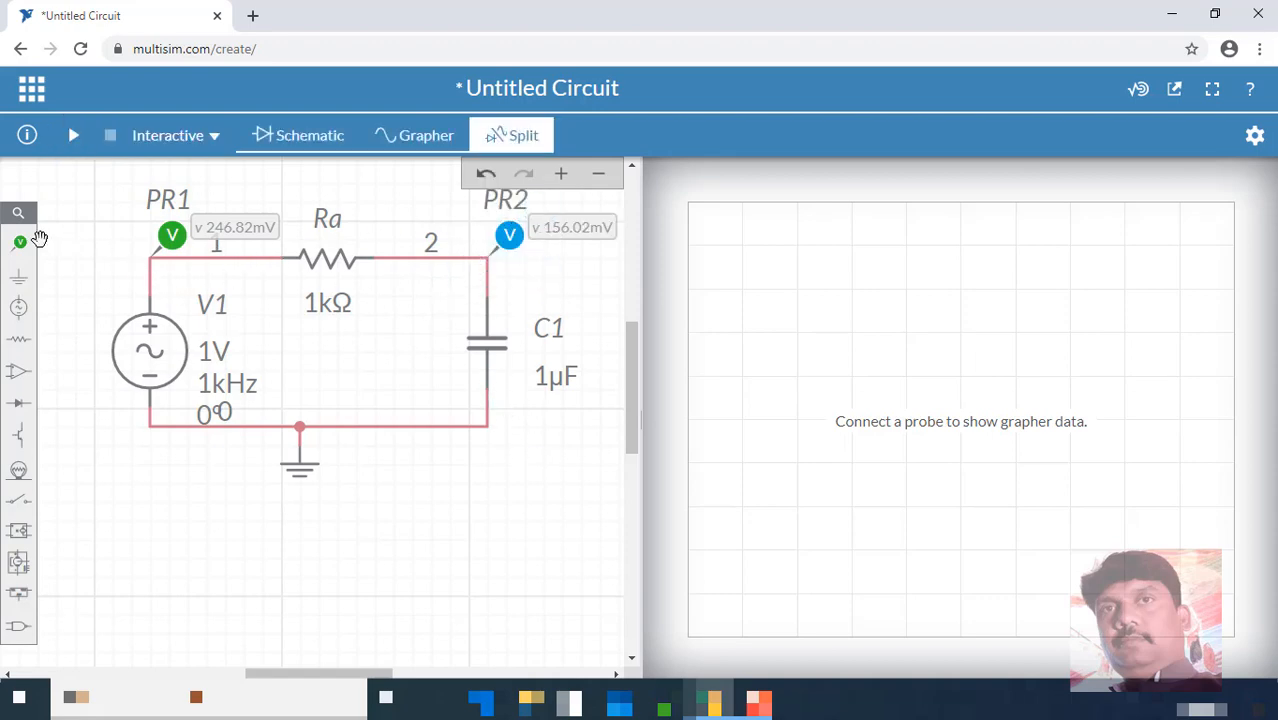
- Place a third voltage probe on the ground wire below V1, and delete it
left_click(20, 245)
left_click(90, 280)
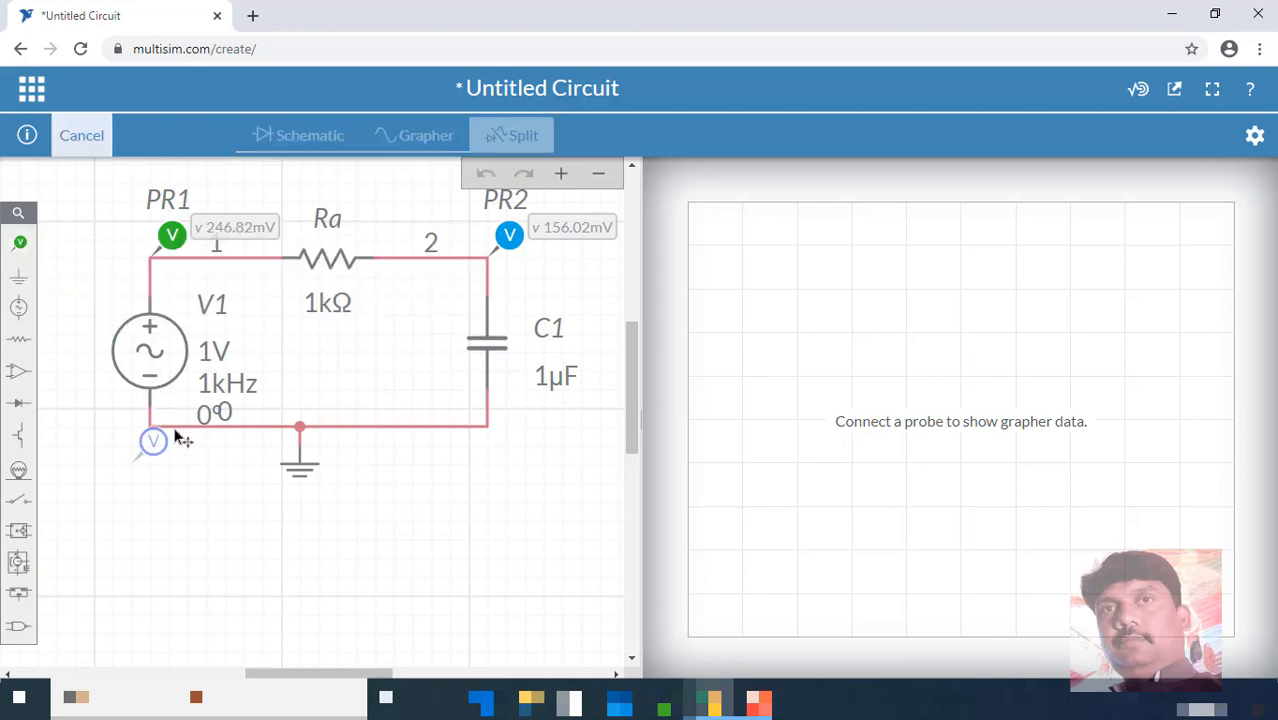
left_click(189, 384)
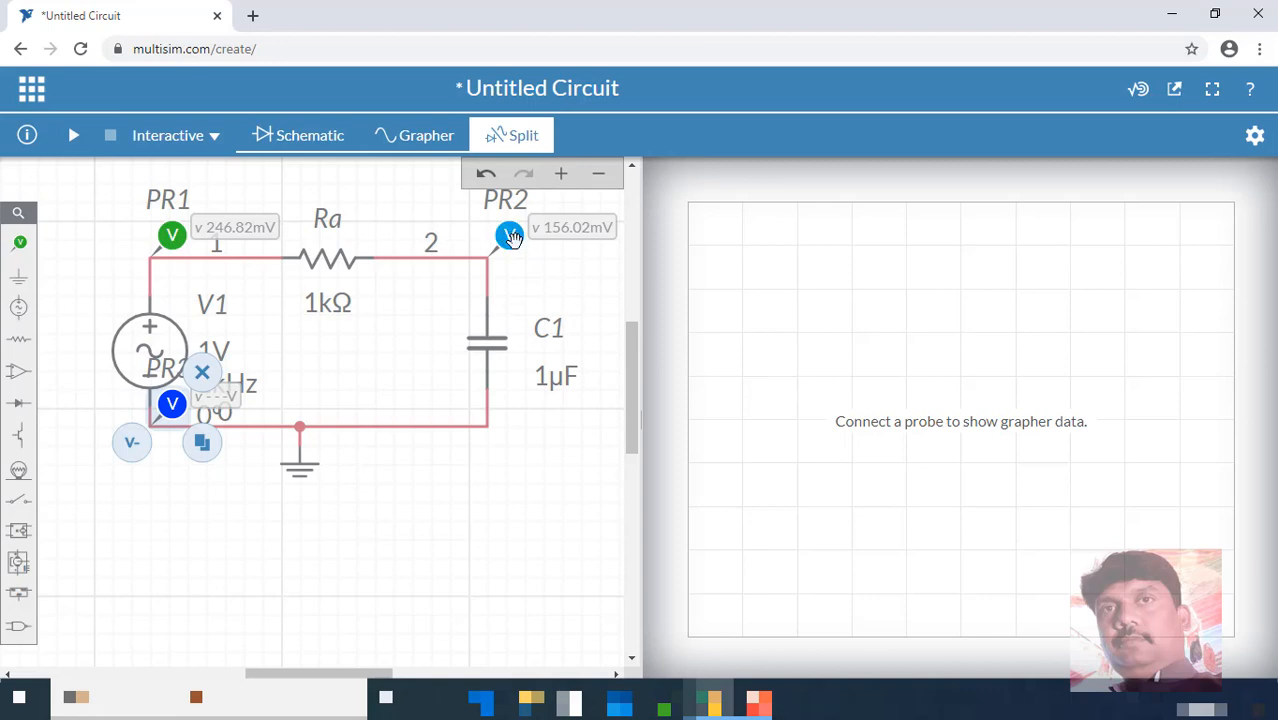
left_click(203, 373)
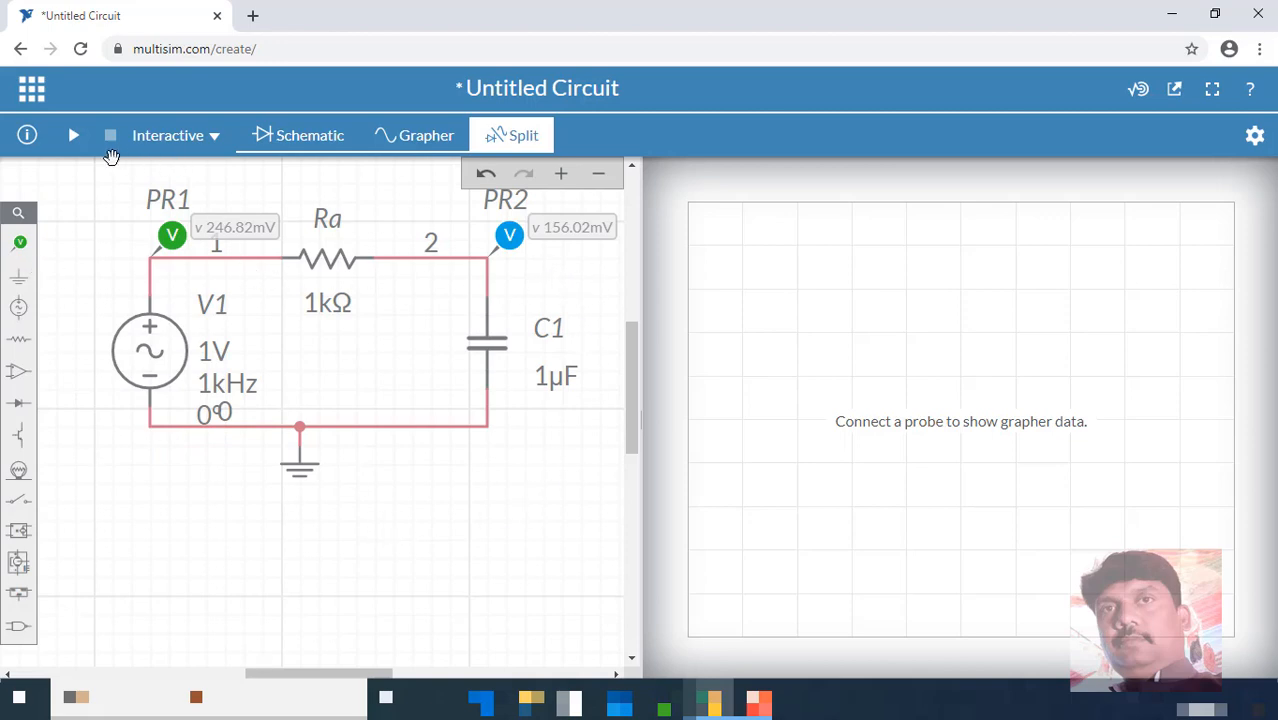
- Run the interactive simulation to plot both probe voltages, and stop it
left_click(74, 137)
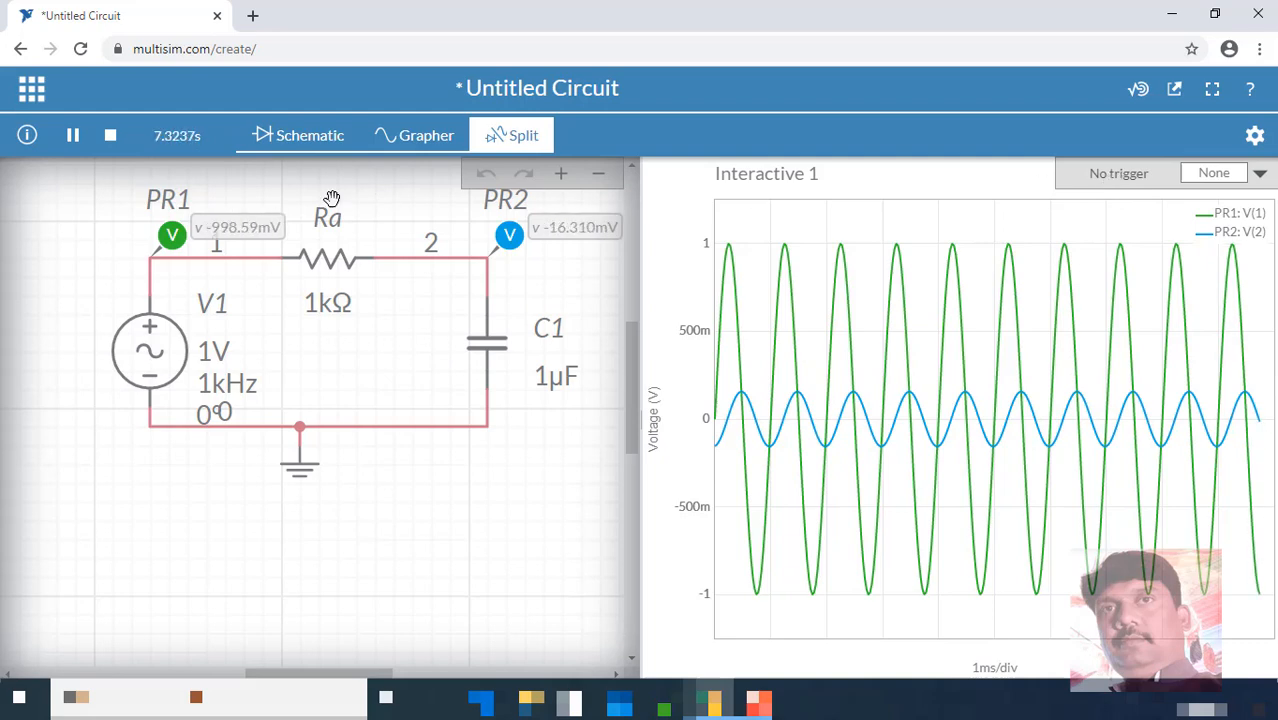
left_click(110, 135)
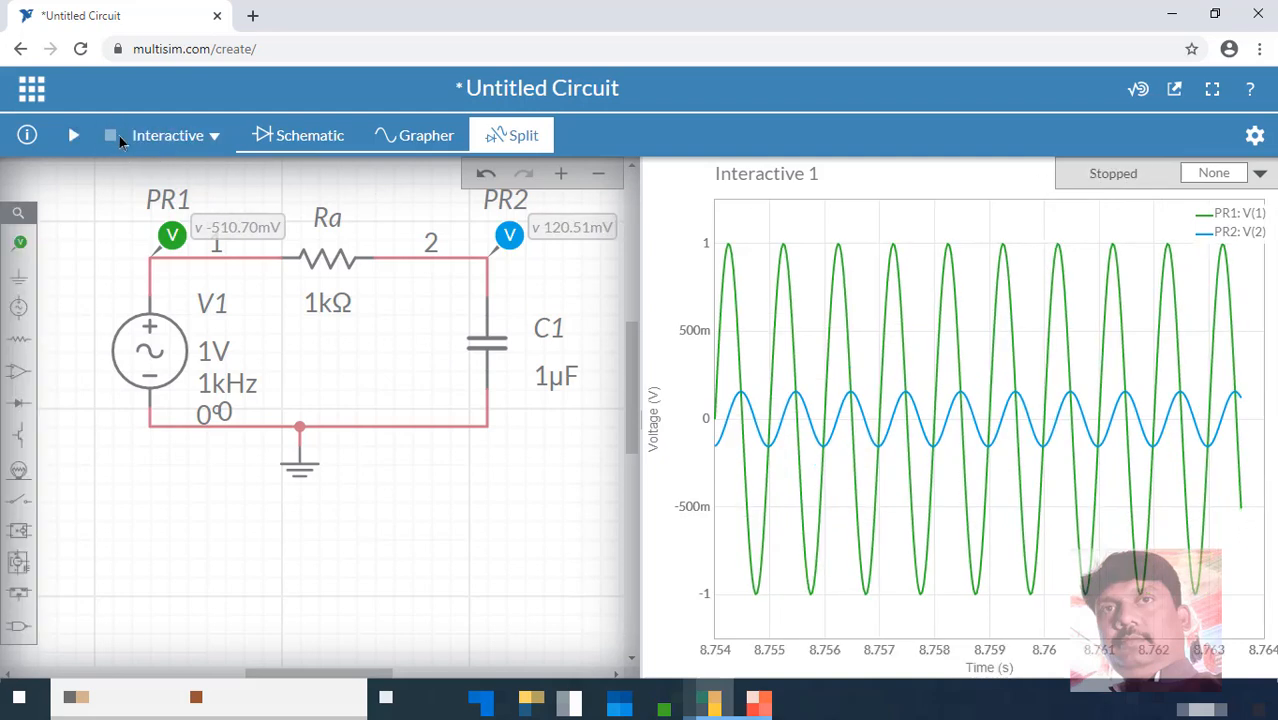
- Switch the simulation type to AC Sweep and run it on the probed RC circuit
left_click(205, 137)
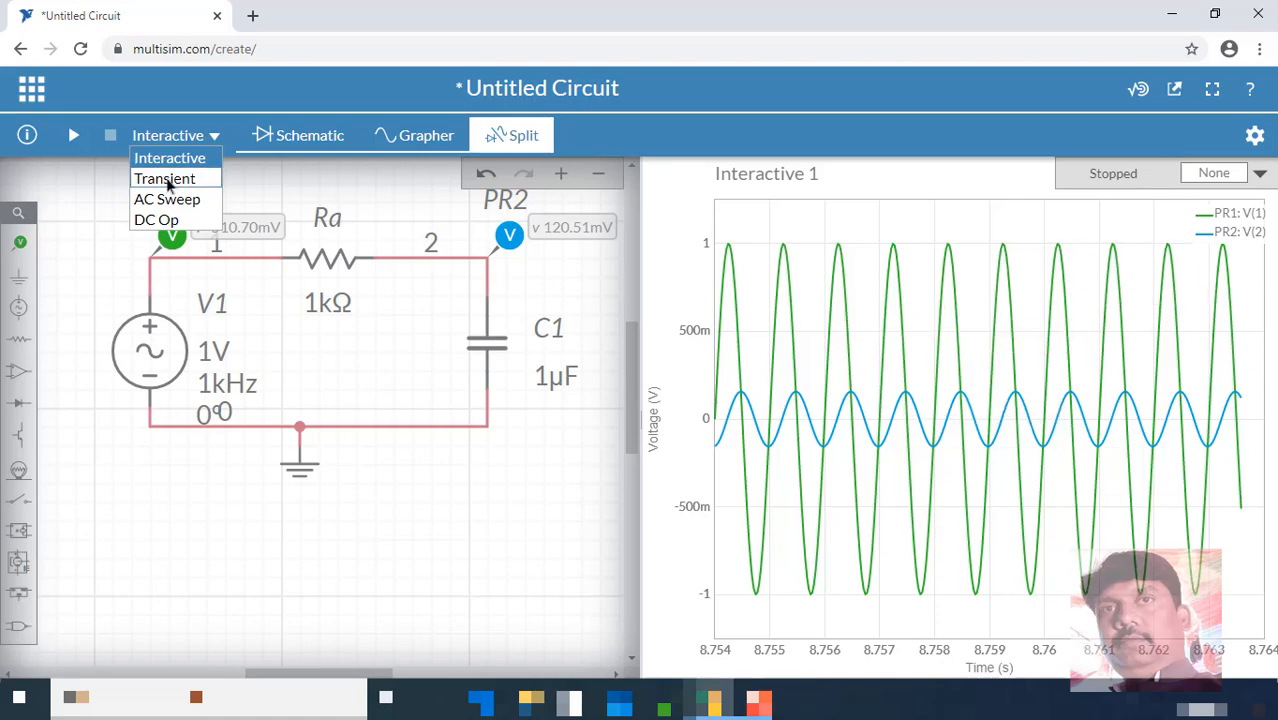
left_click(166, 199)
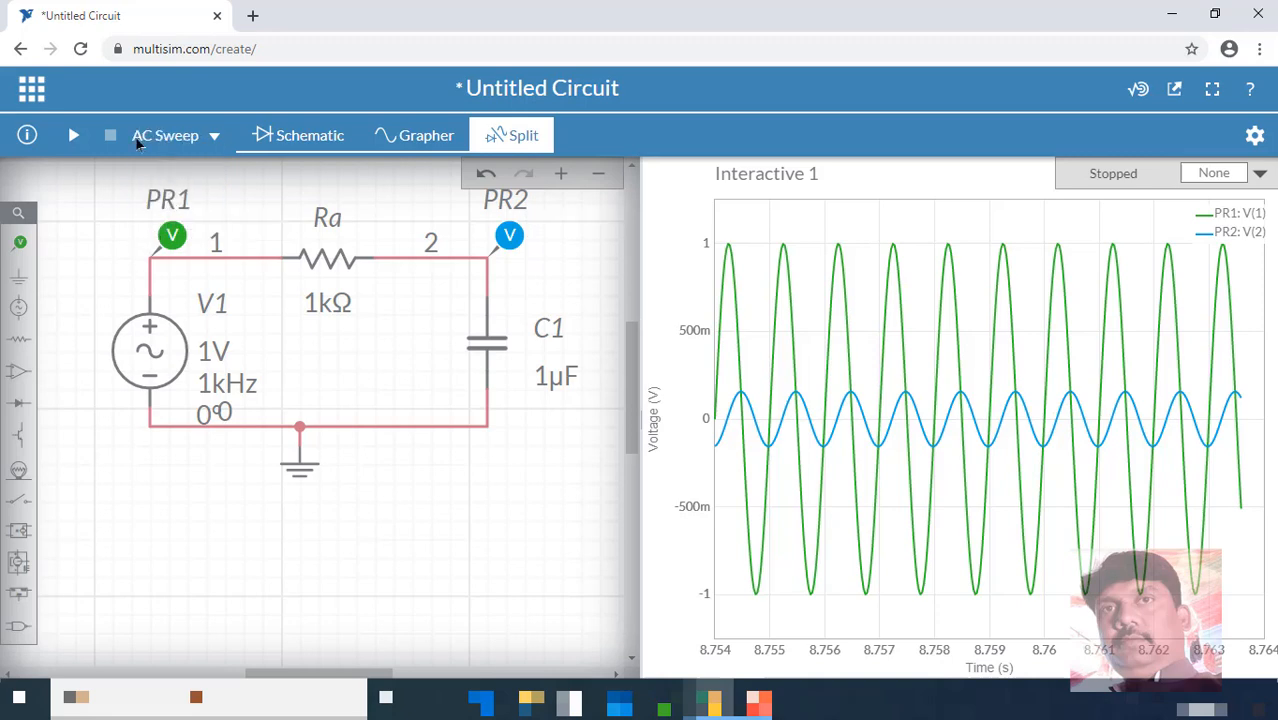
left_click(76, 136)
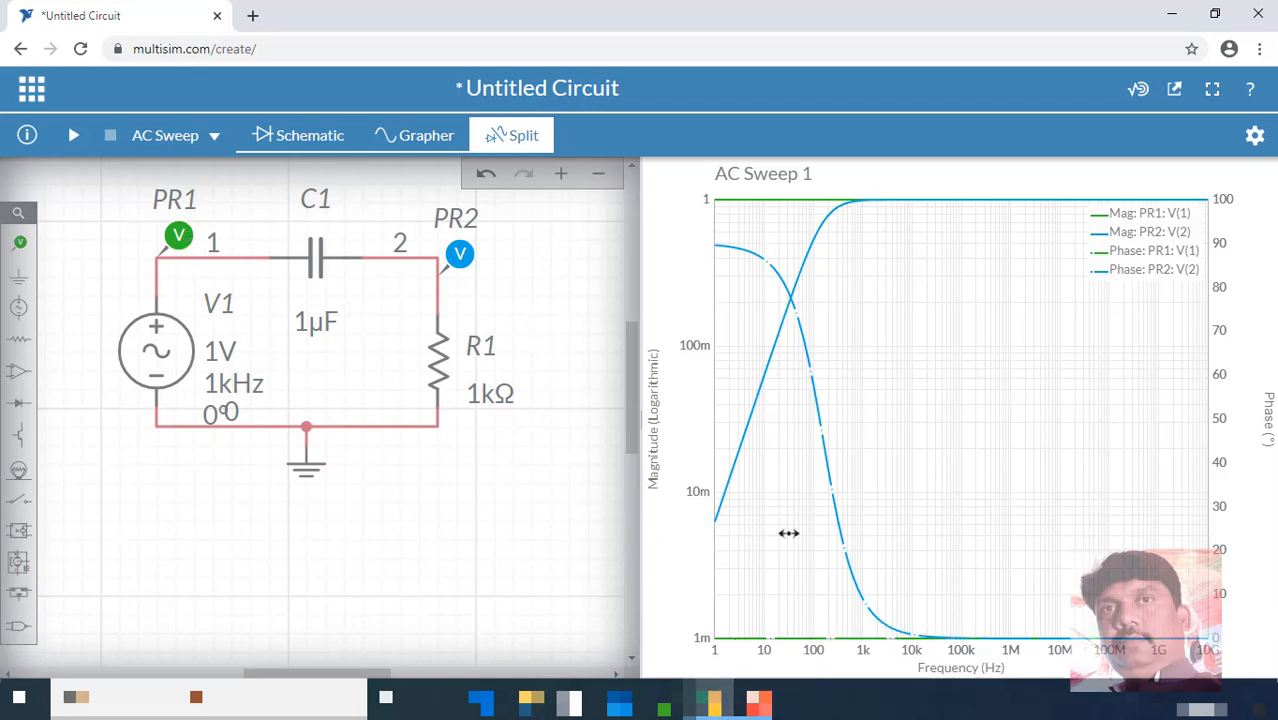
- Set the AC sweep graph's maximum frequency to 100k Hz in its axis settings
left_click(1254, 137)
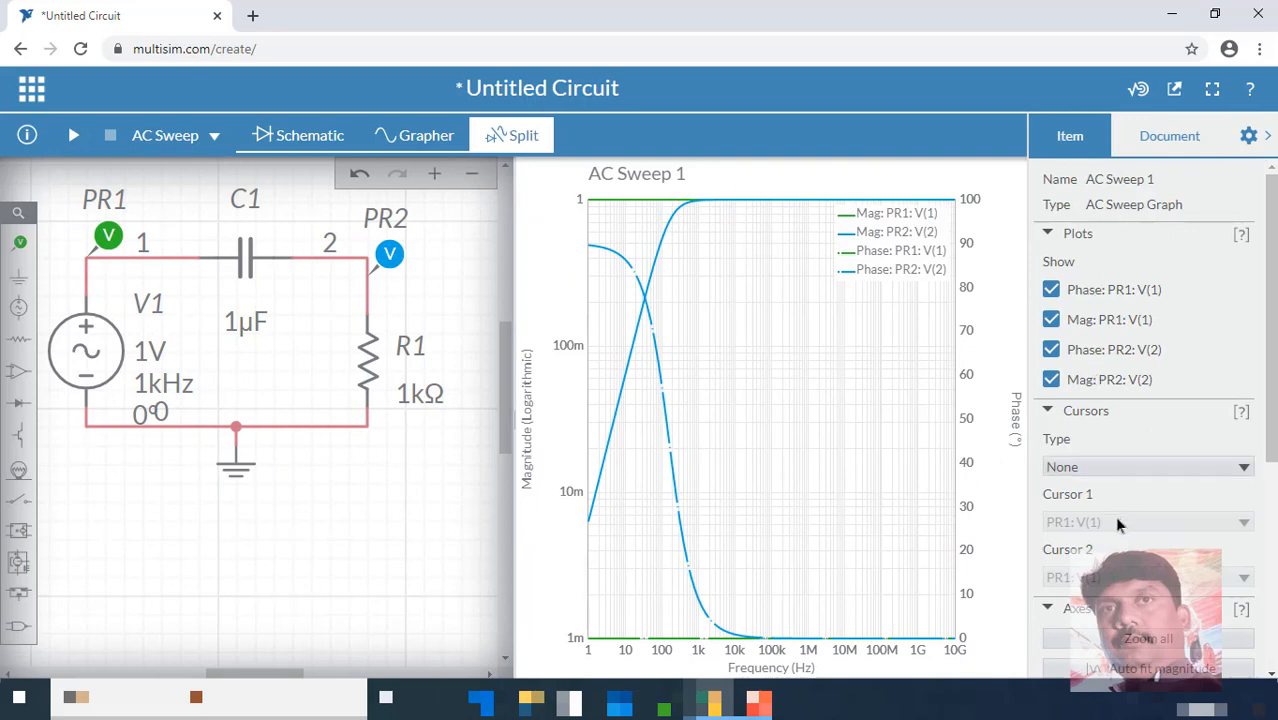
scroll(1118, 520, "down", 1)
scroll(1172, 418, "down", 3)
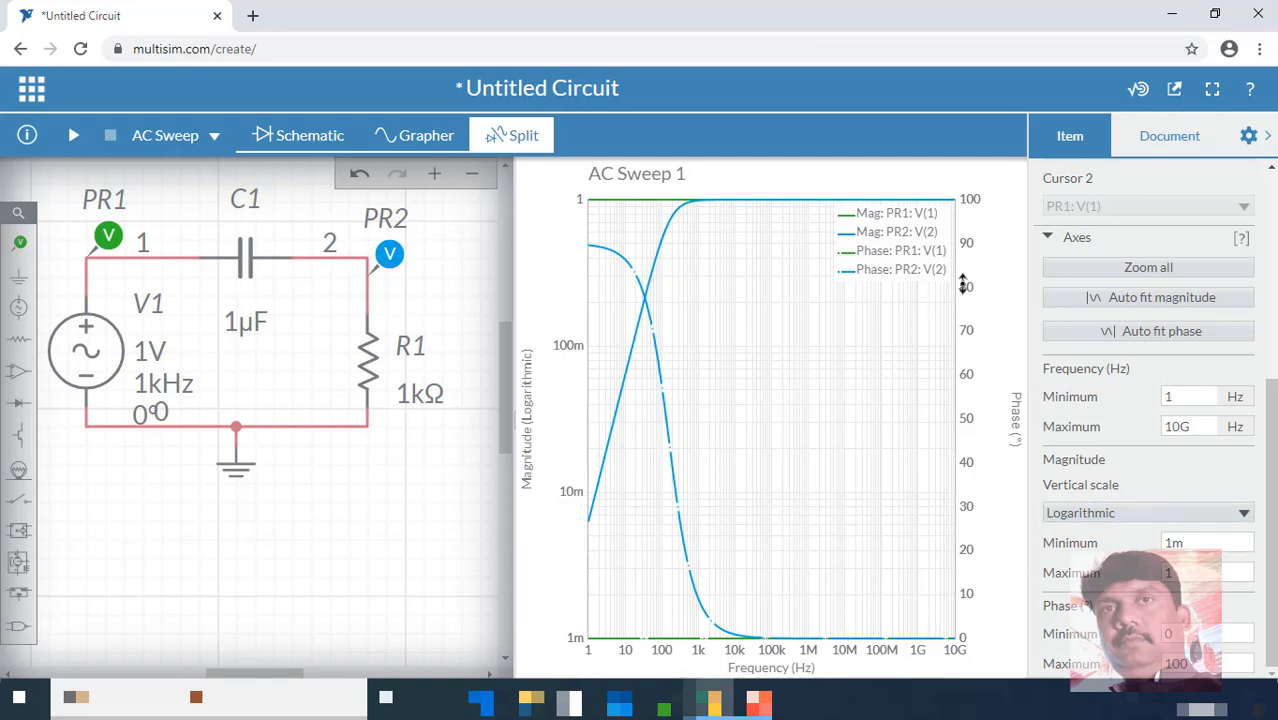
double_click(1193, 429)
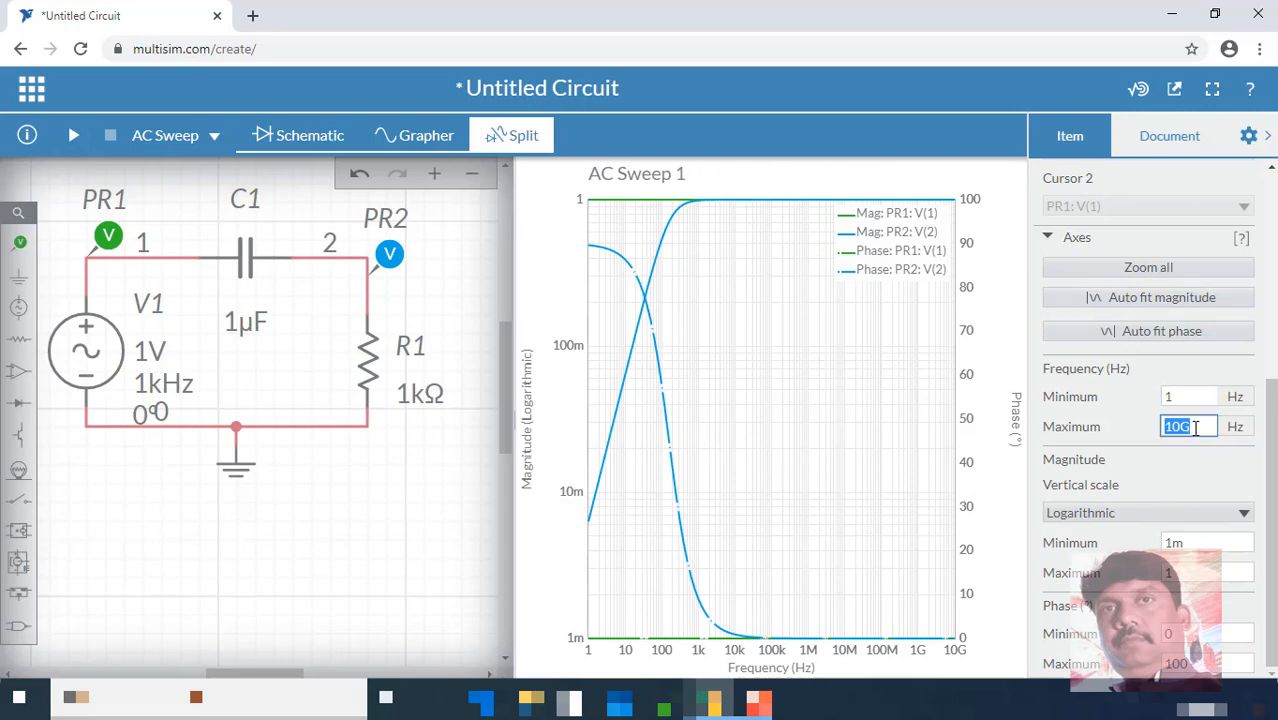
type("100k")
left_click(1172, 400)
double_click(1175, 402)
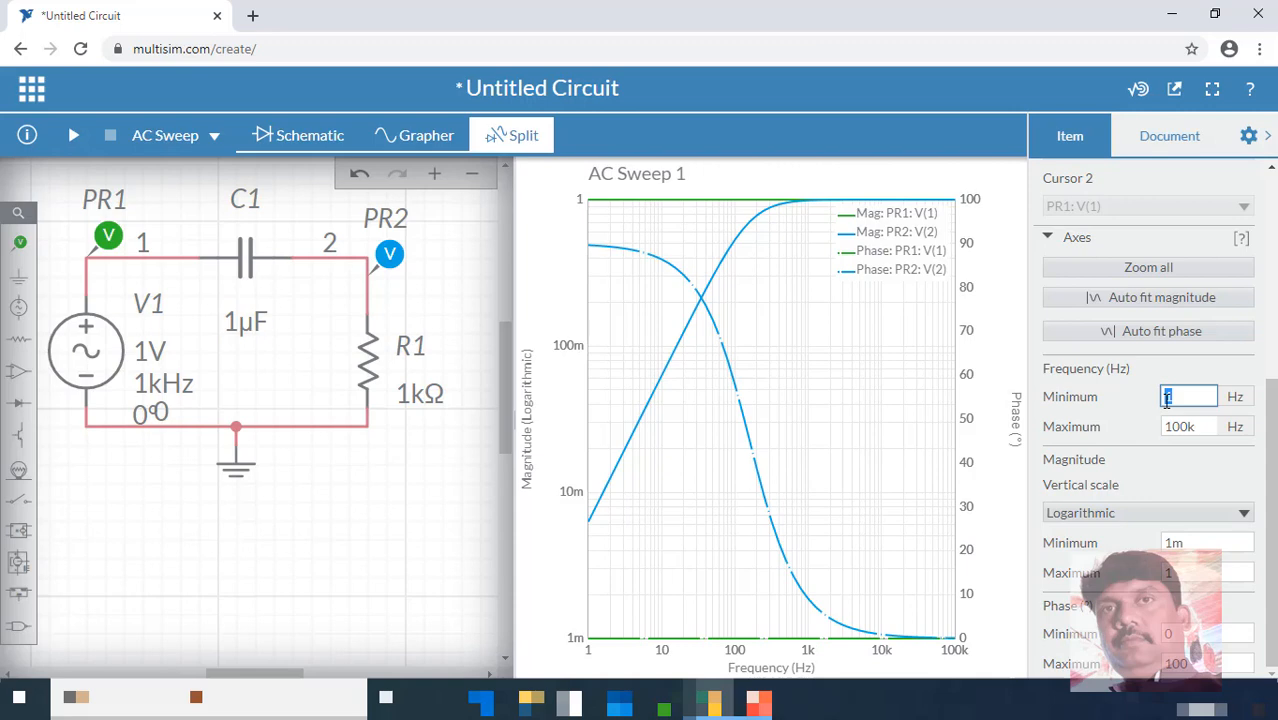
left_click(27, 135)
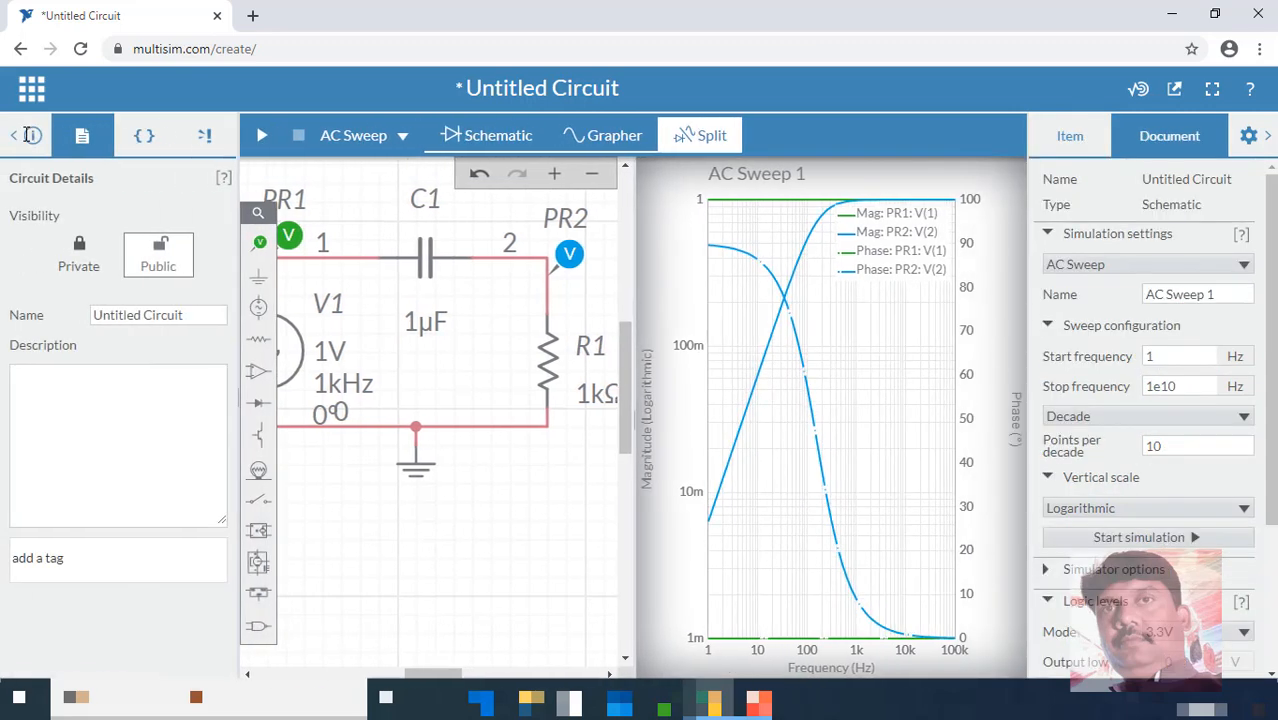
left_click(155, 262)
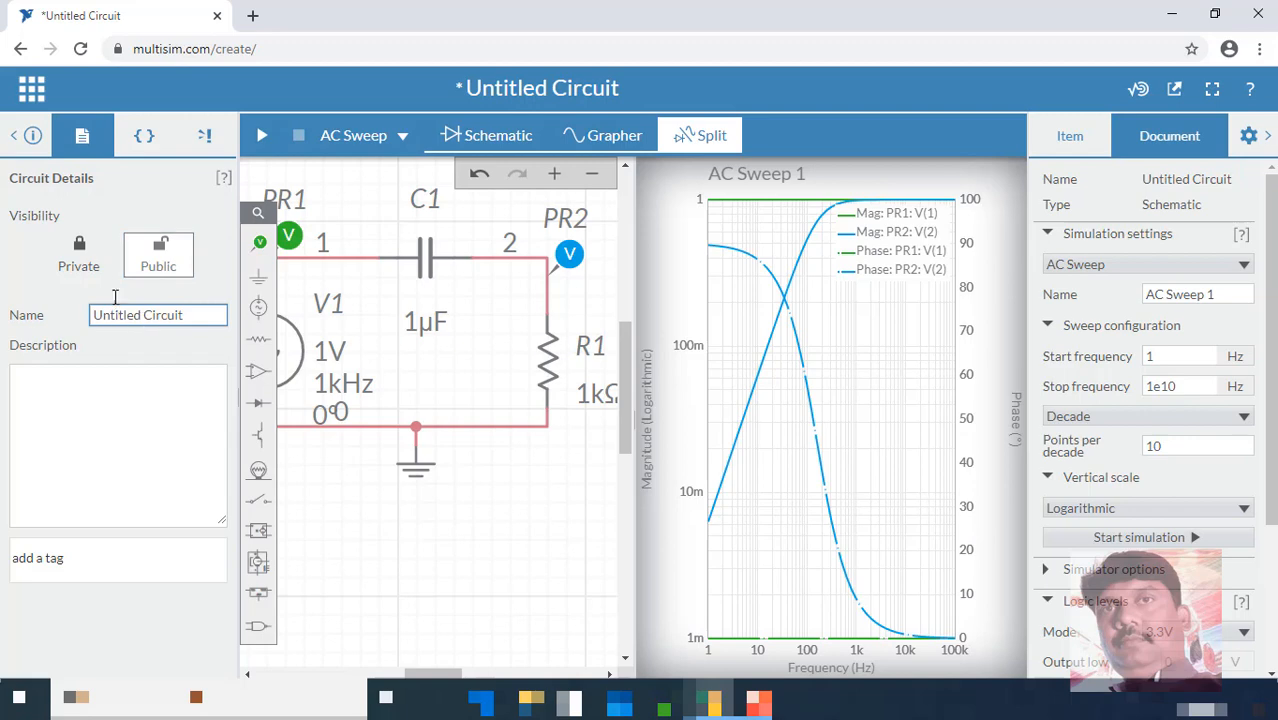
left_click(32, 93)
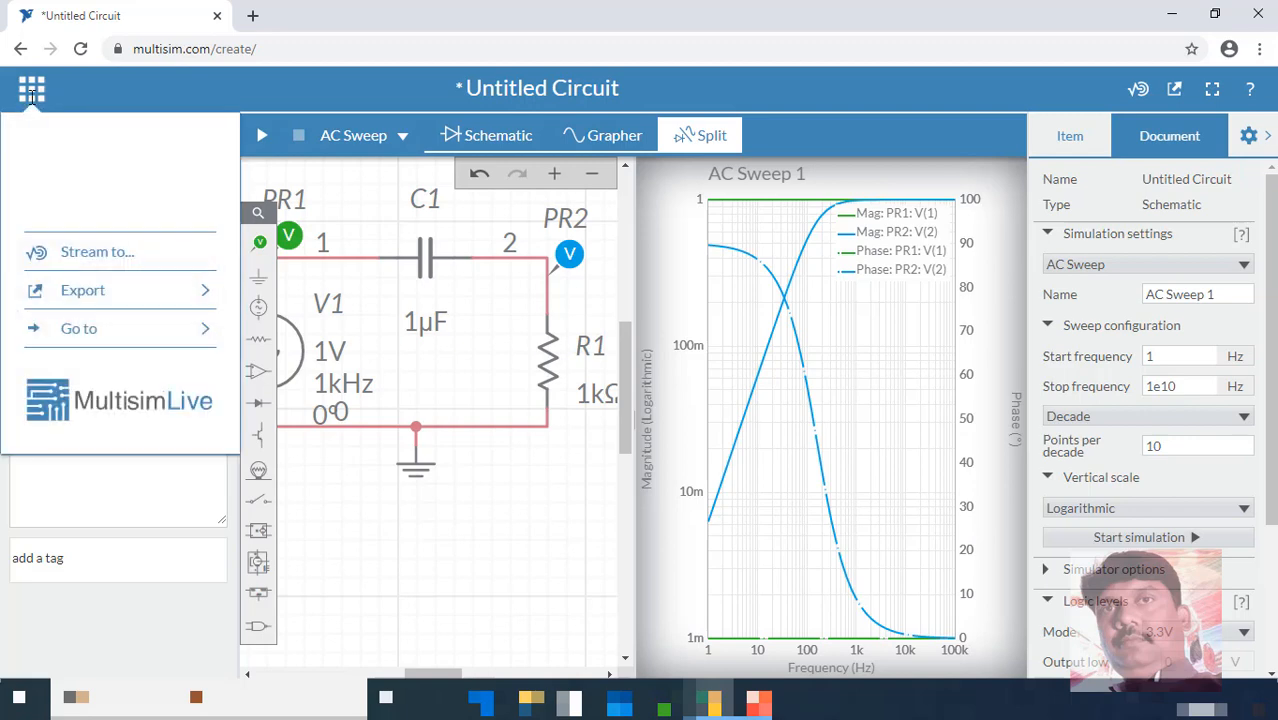
left_click(47, 110)
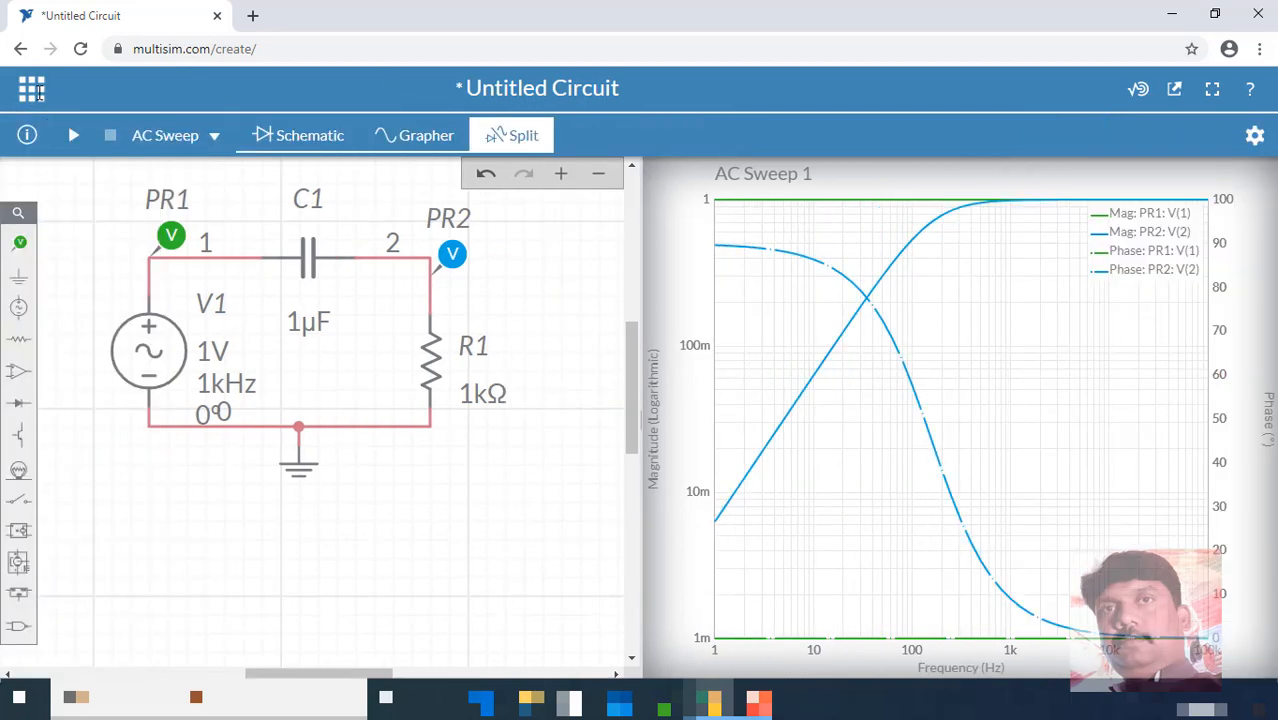
- Start saving the circuit and name it "first RC ckt"
left_click(33, 90)
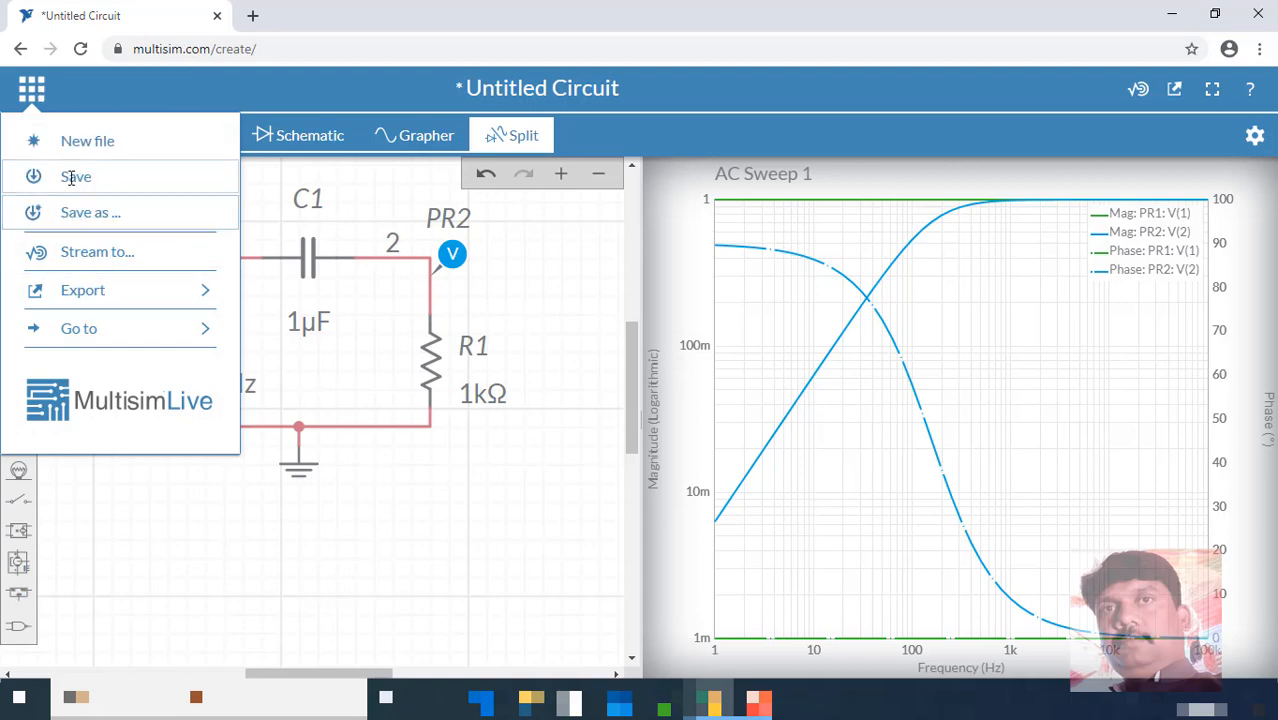
left_click(71, 177)
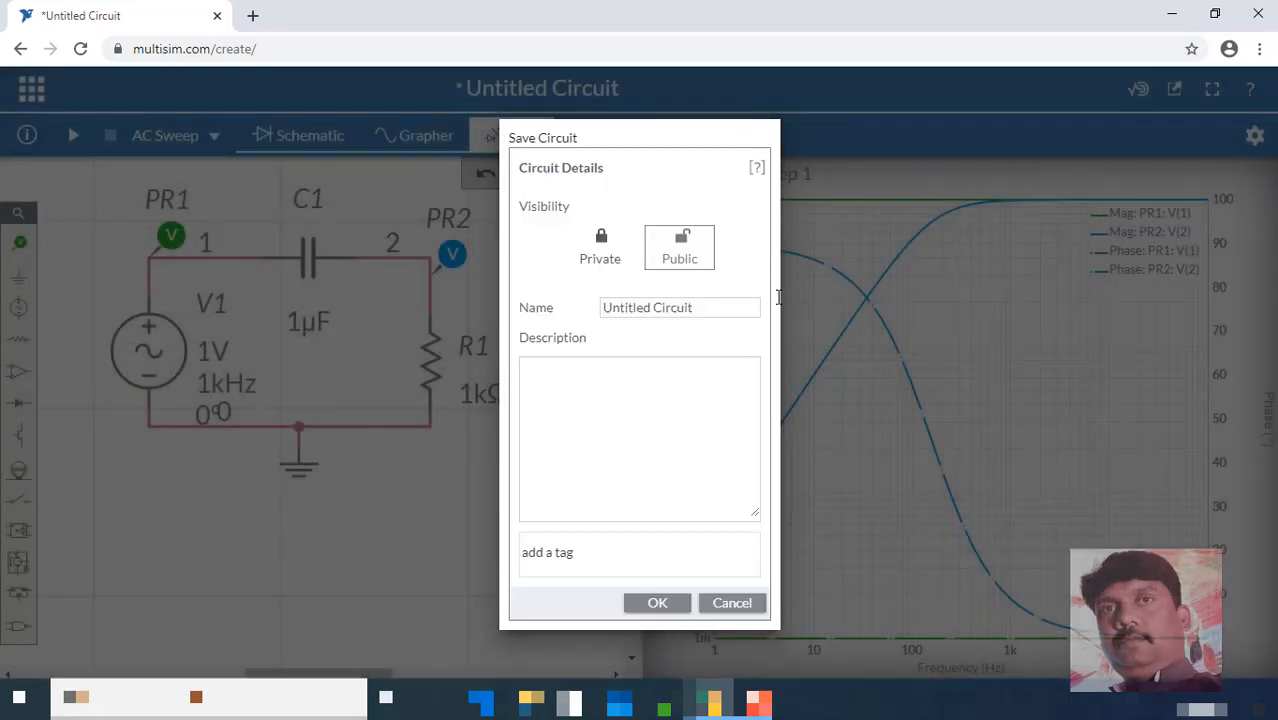
left_click(679, 308)
triple_click(709, 308)
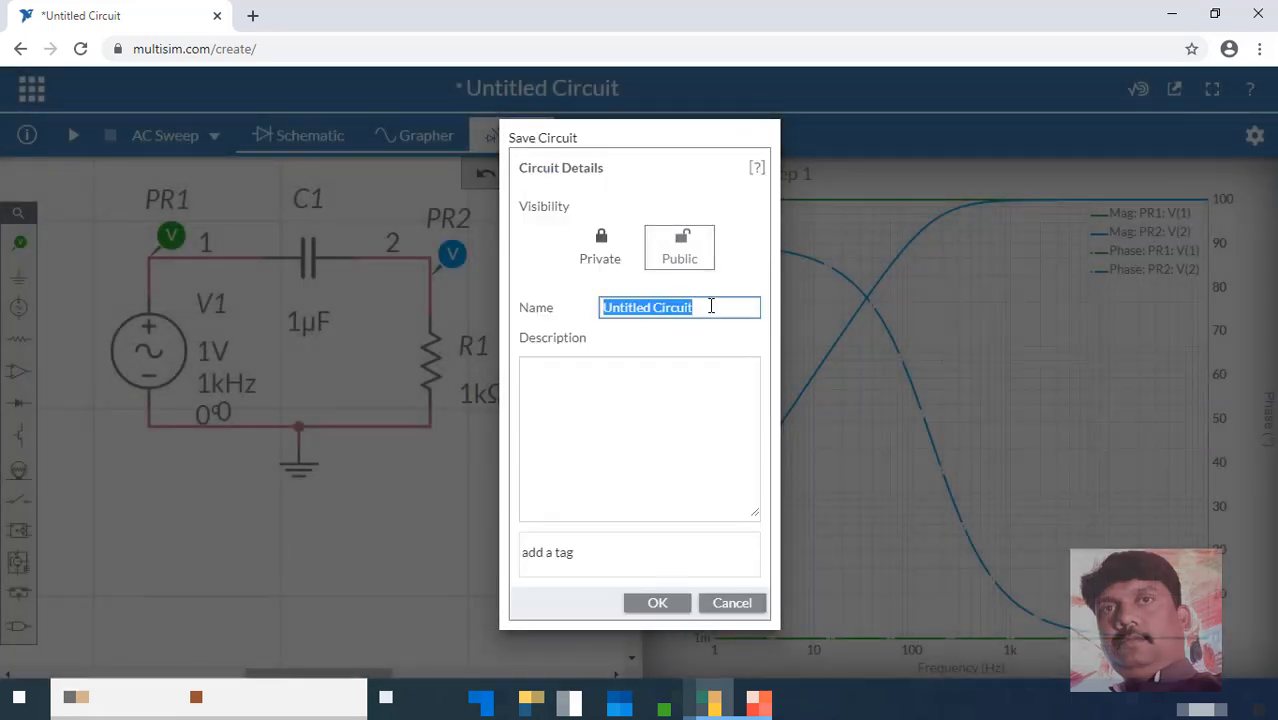
type("first RC ckt")
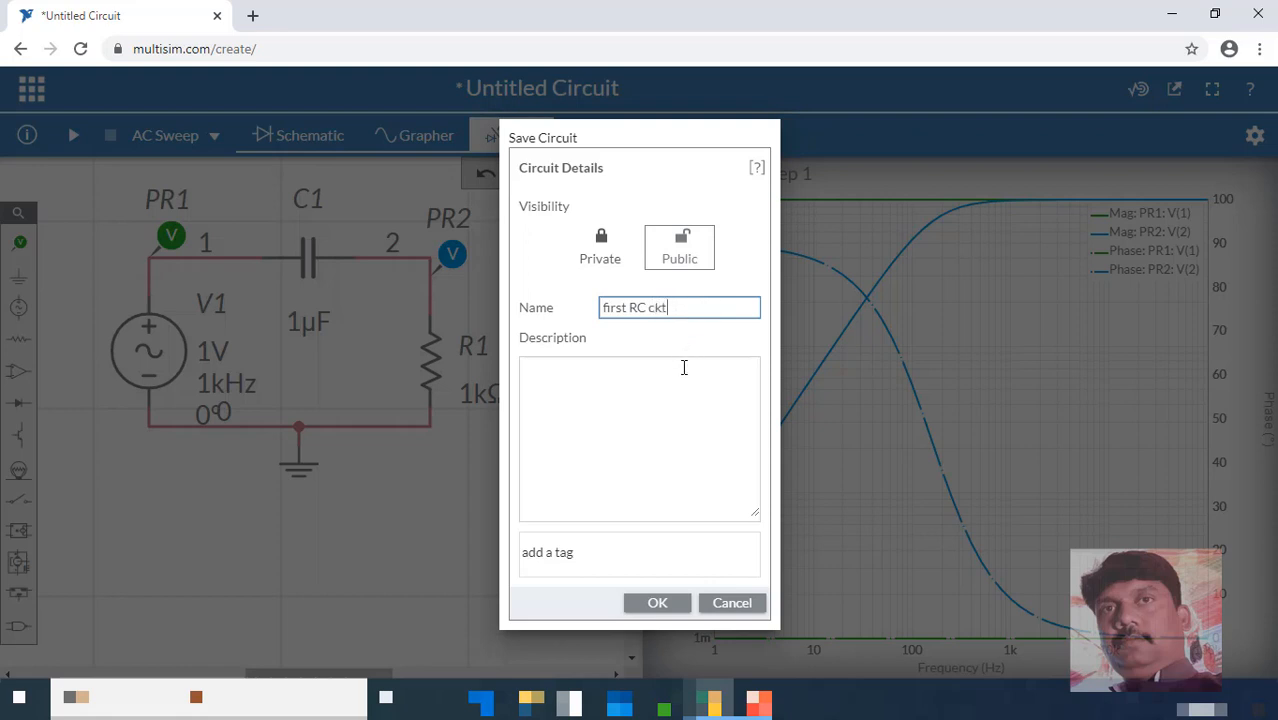
- Enter "Ra=1kHz" and "C=1uF" on two lines as the circuit description, and save the public circuit
left_click(662, 394)
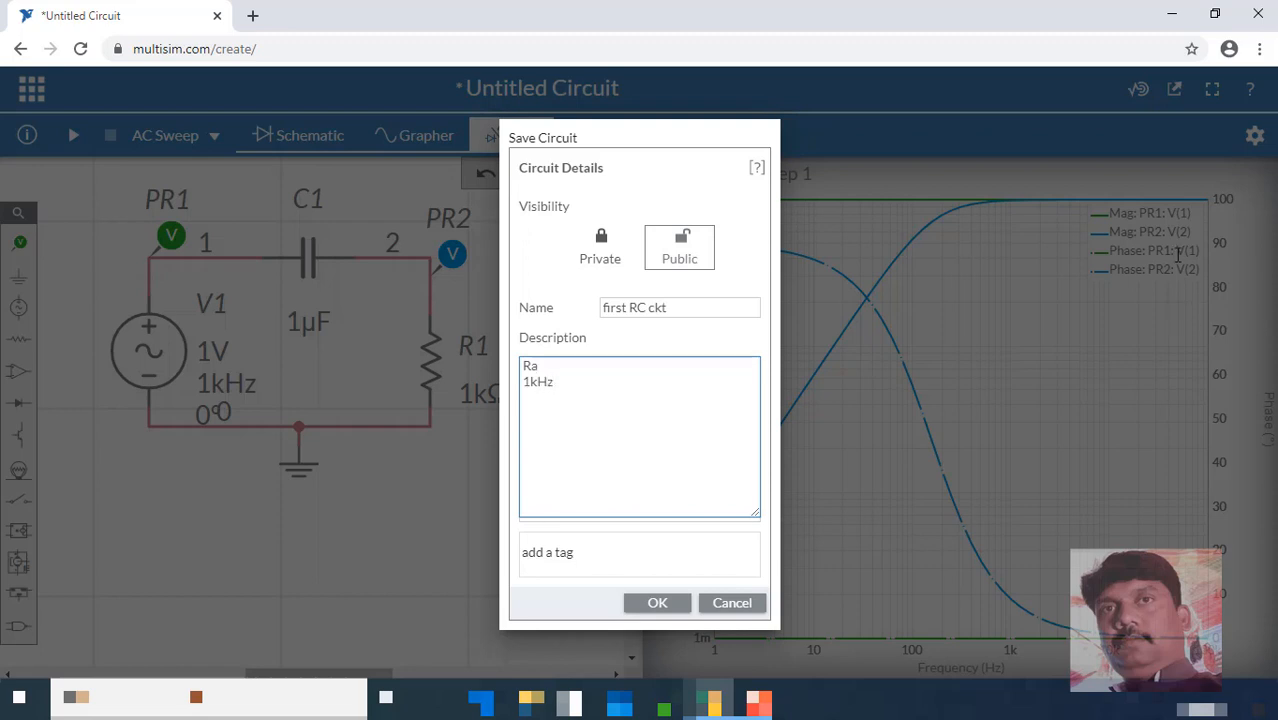
left_click(688, 367)
key("Delete")
left_click(660, 603)
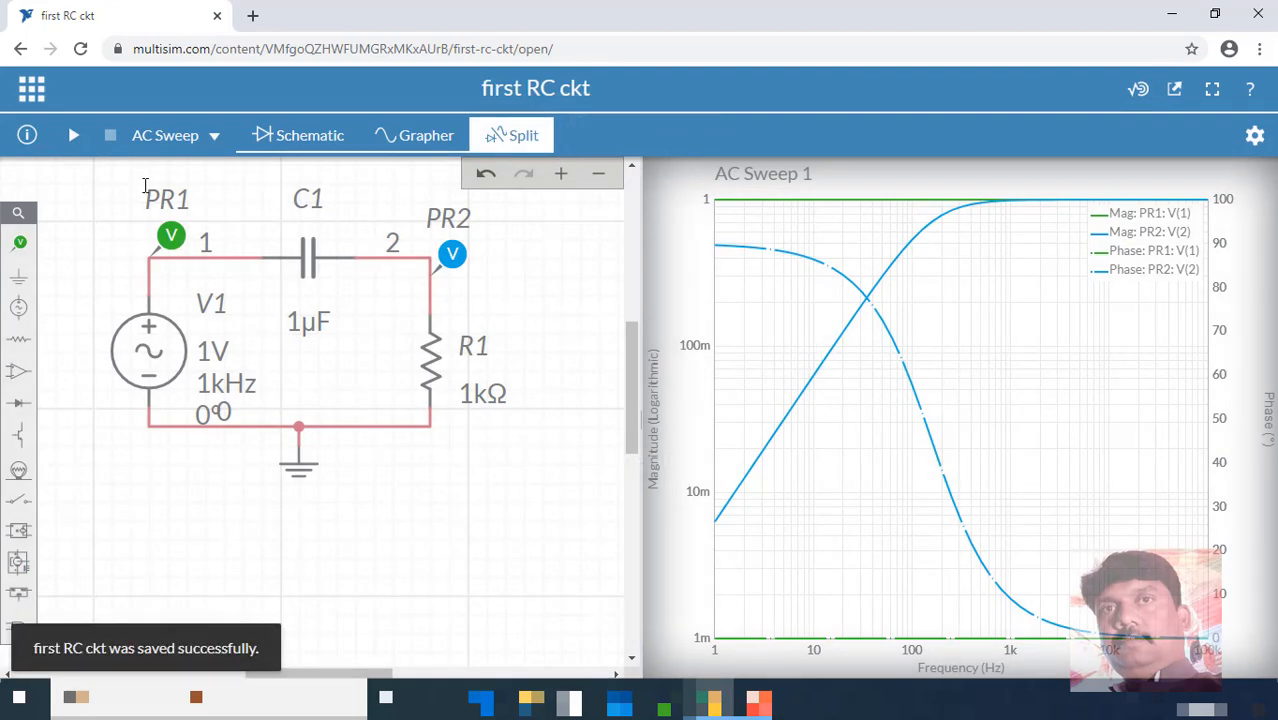
- Review the saved circuit's visibility, name, description and tag fields in the circuit details, and close them
left_click(27, 135)
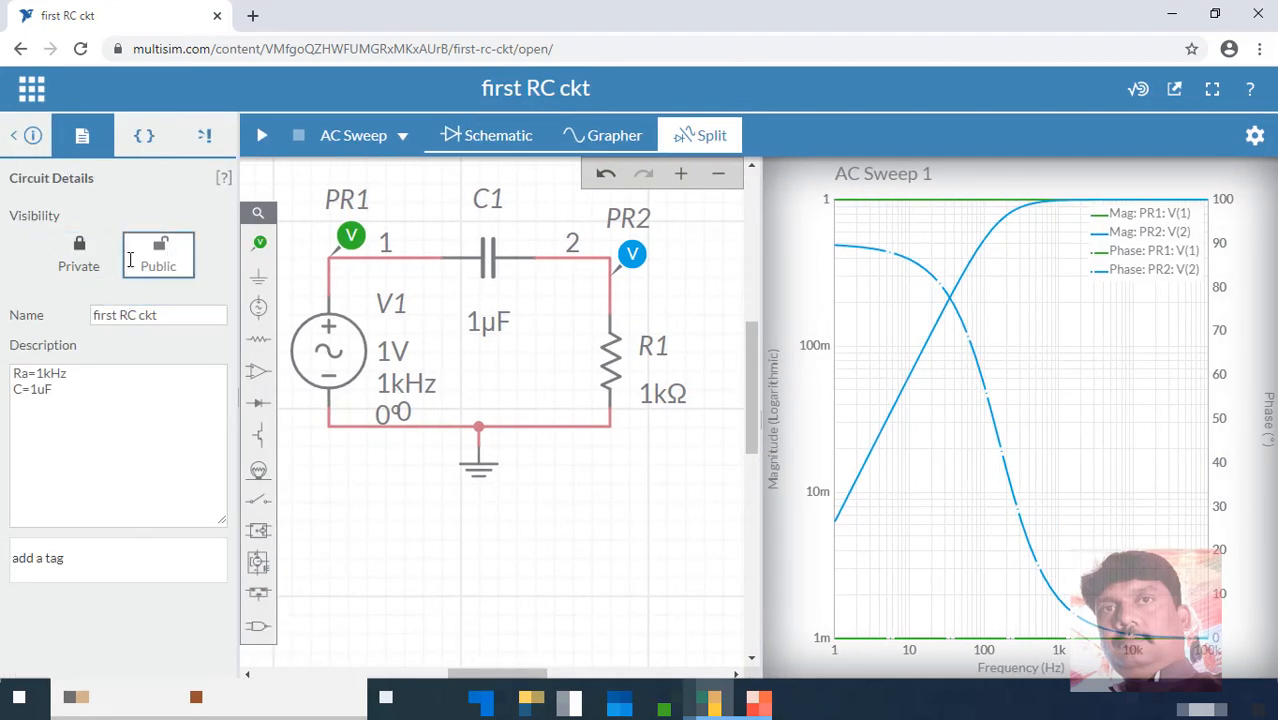
left_click(147, 425)
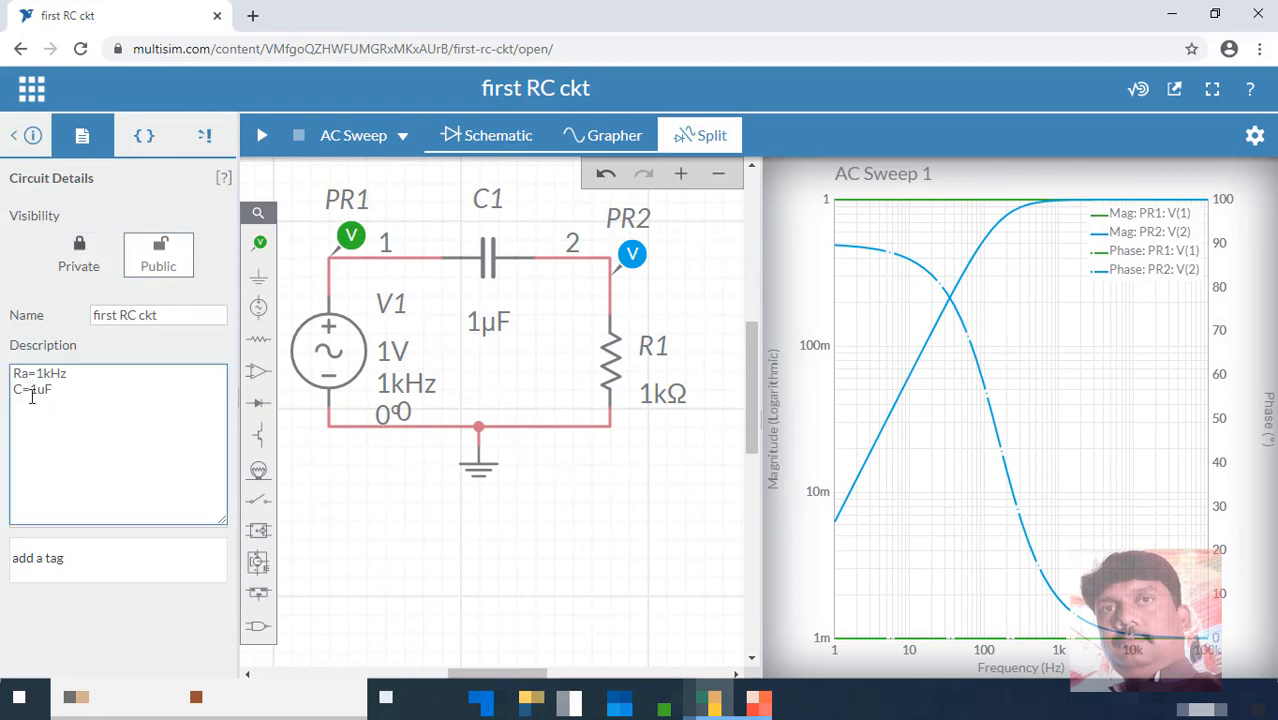
left_click(68, 555)
left_click(109, 445)
key("ctrl+a")
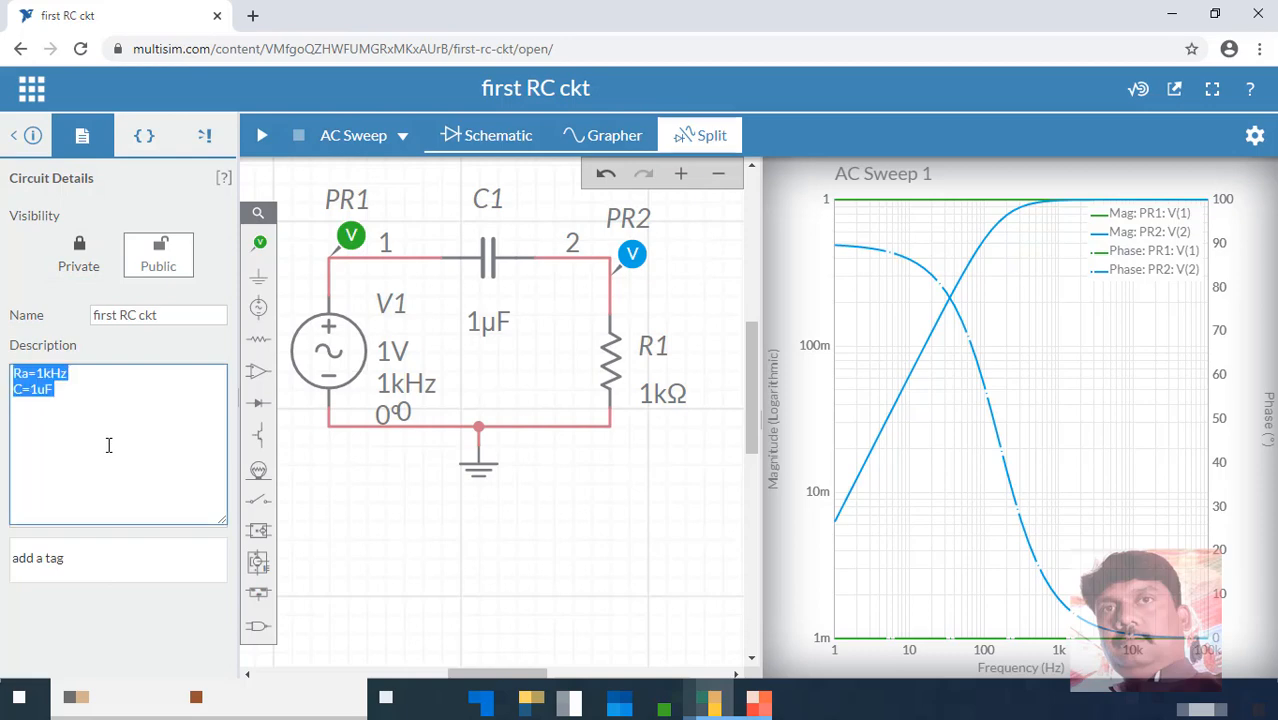
left_click(34, 137)
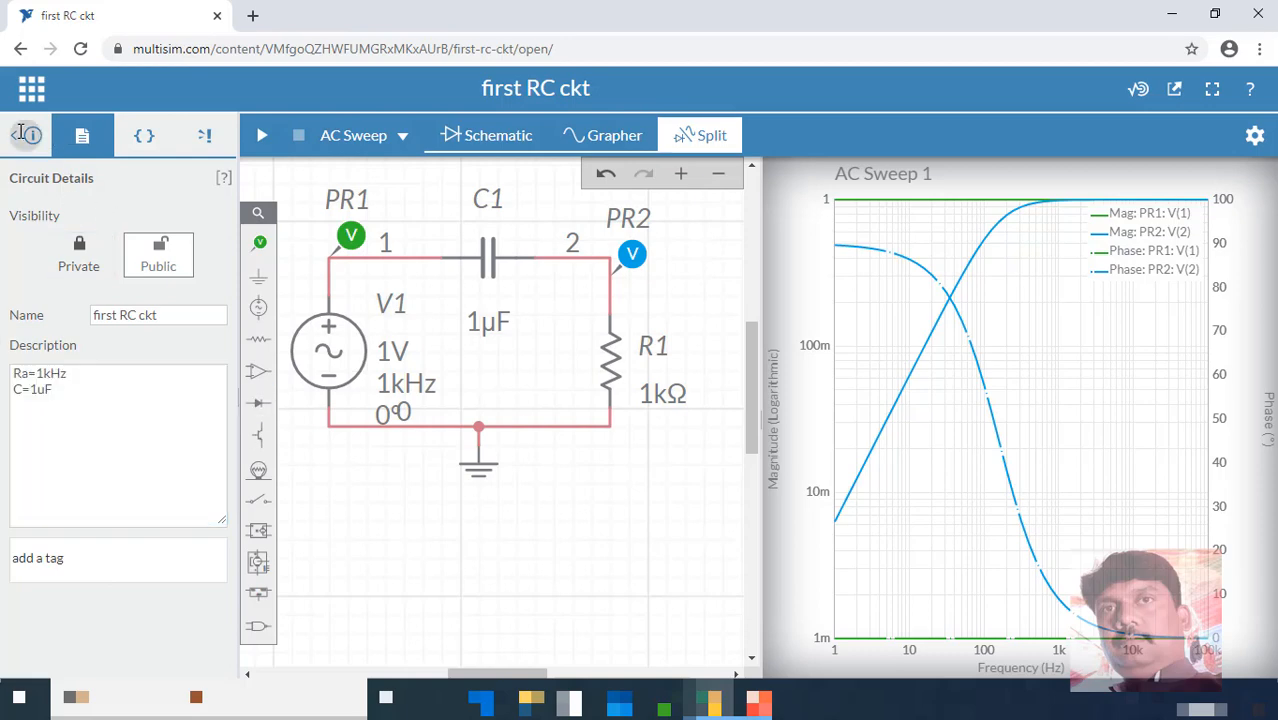
- Show the schematic's properties and collapse the simulation settings, logic levels and sheet settings groups
left_click(1253, 134)
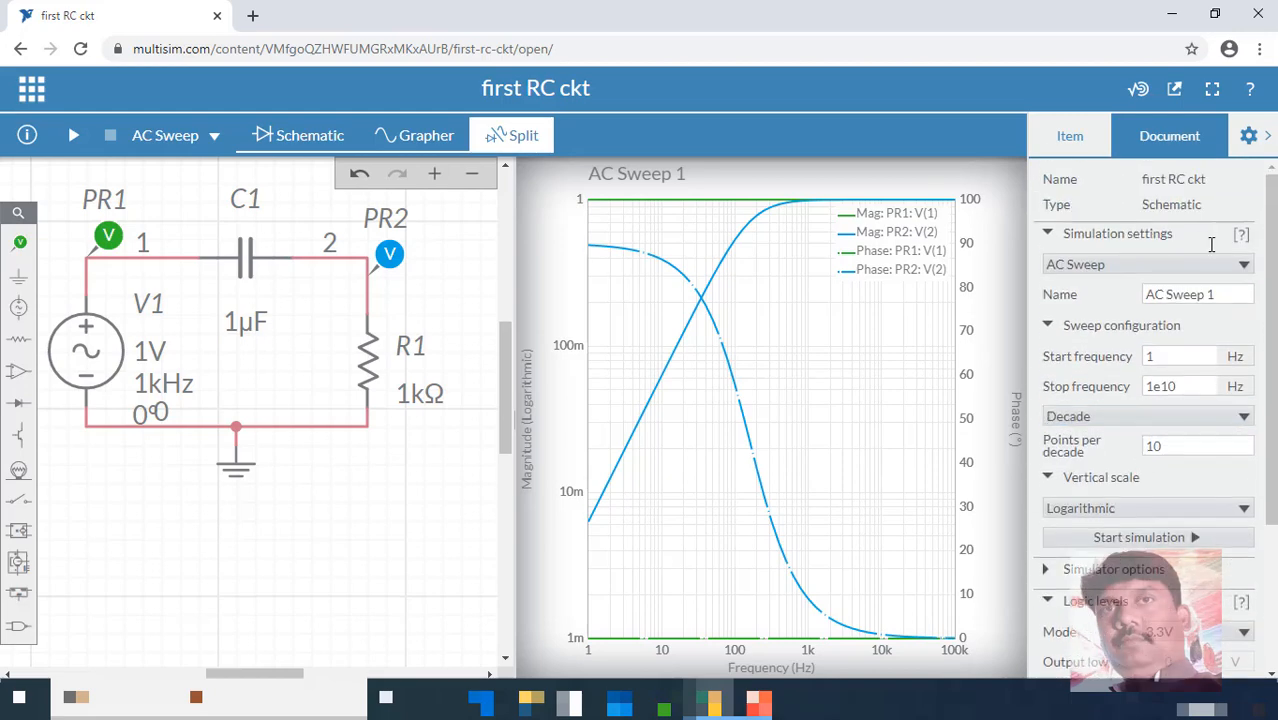
left_click(1048, 232)
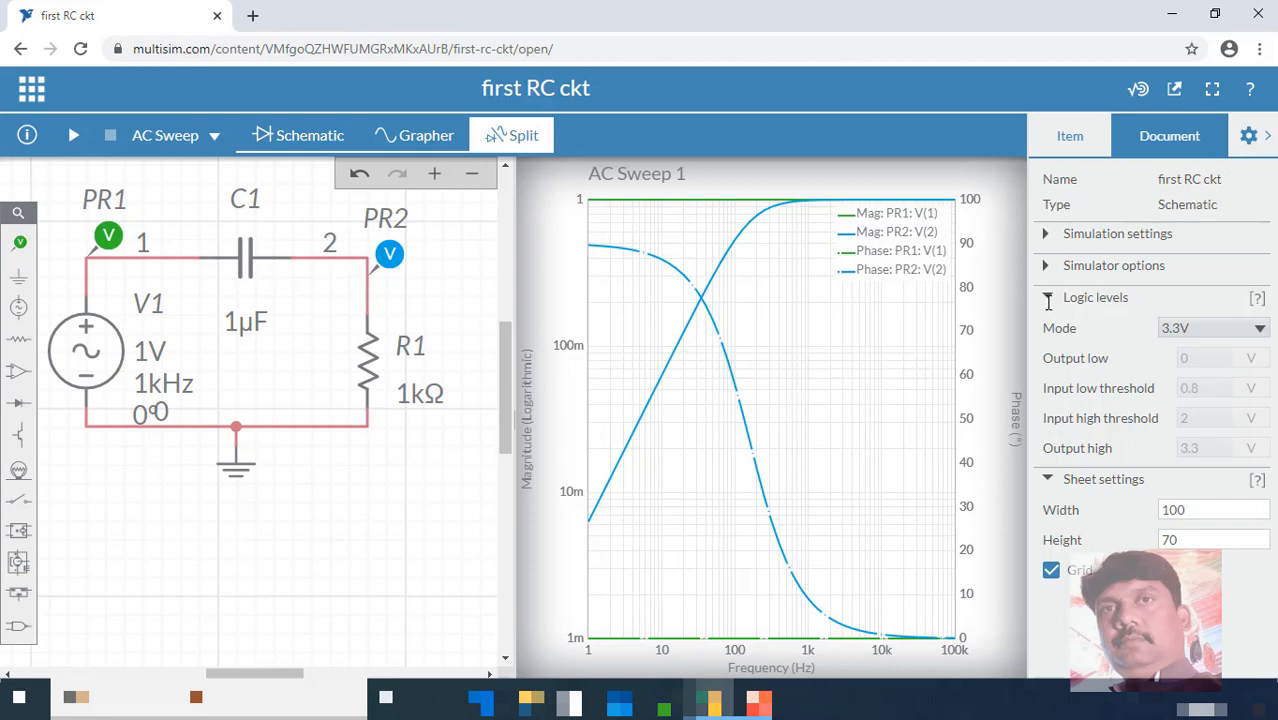
left_click(1046, 297)
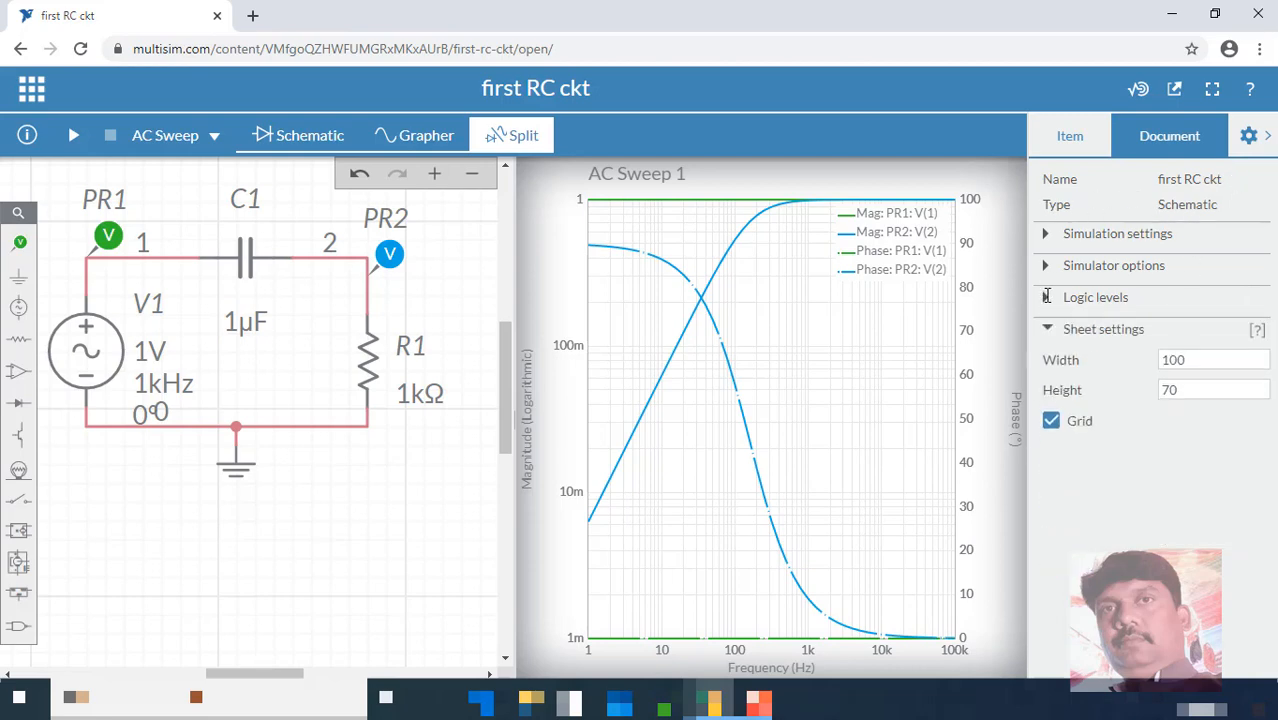
left_click(1052, 328)
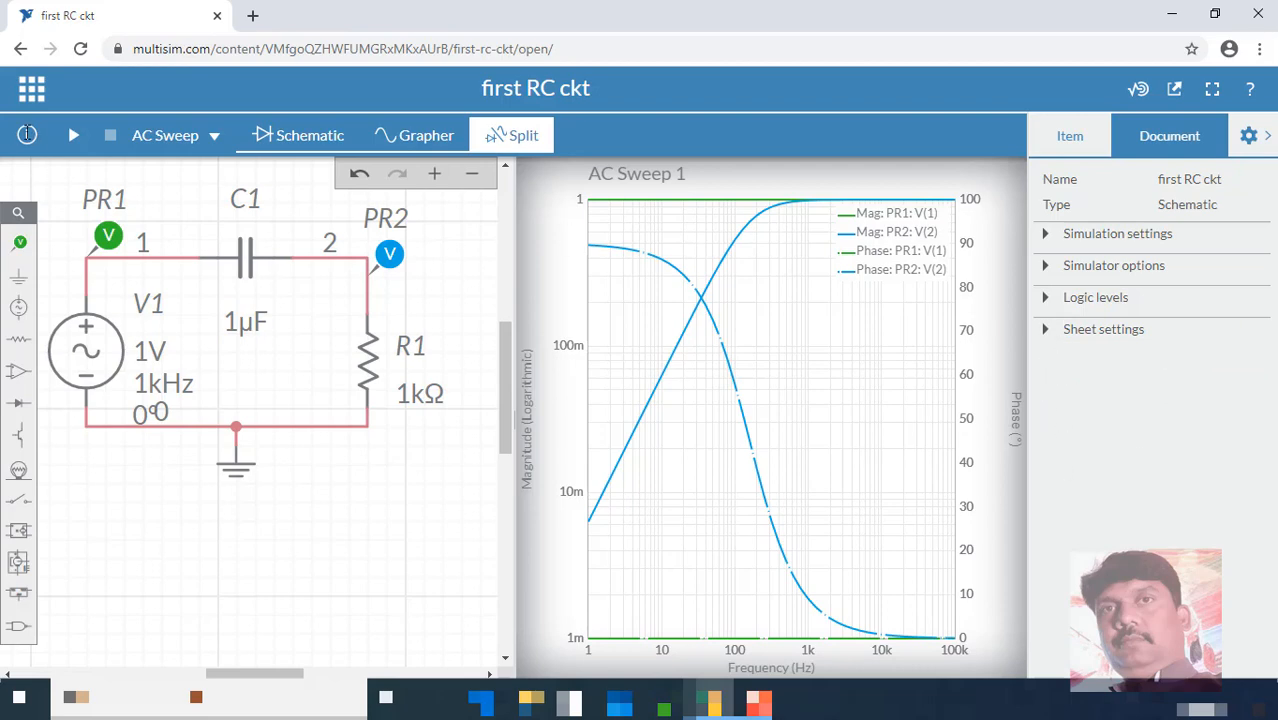
- Open the circuit's SPICE netlist and compare its C1, R1 and V1 entries with the full schematic
left_click(26, 131)
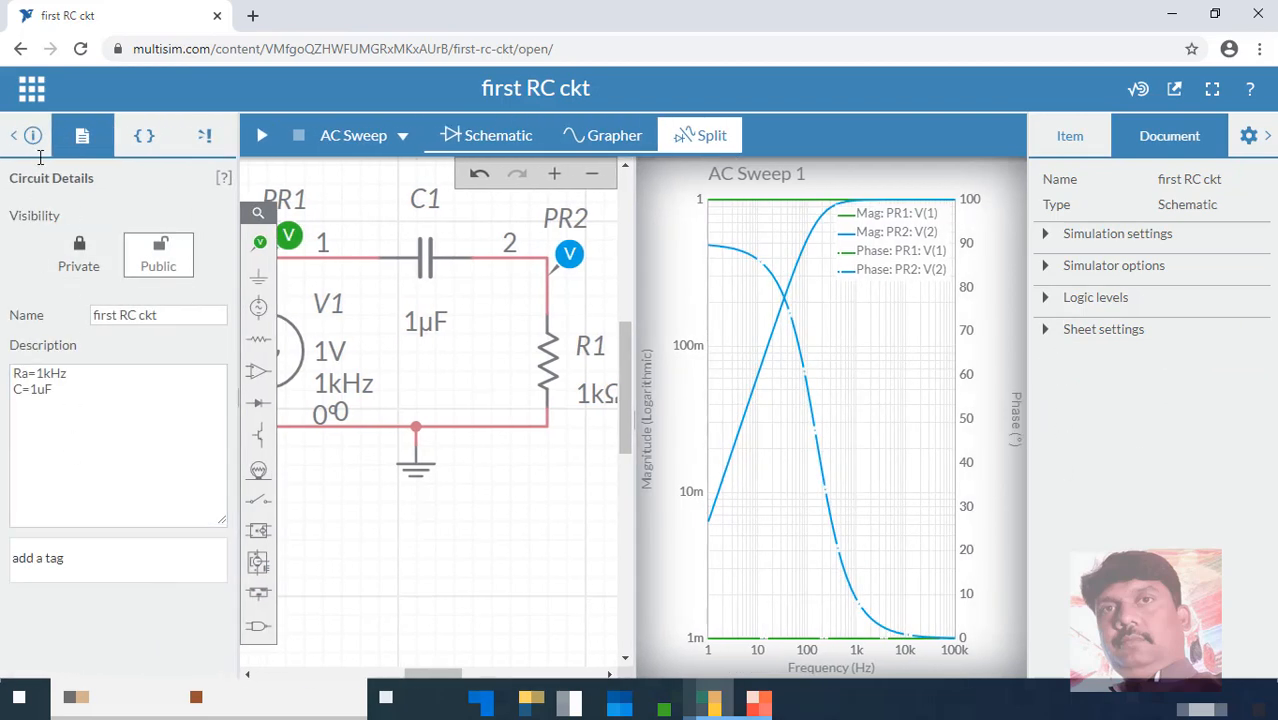
left_click(148, 133)
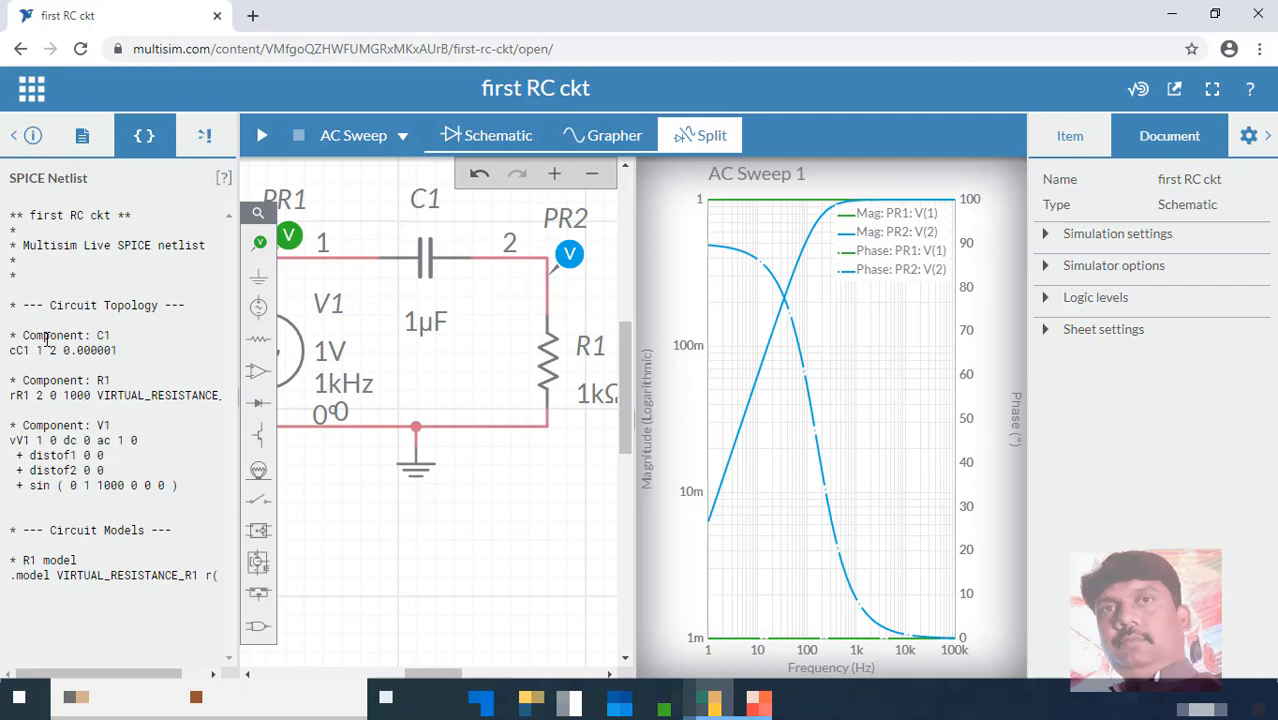
mouse_move(458, 672)
left_mouse_down()
mouse_move(438, 672)
mouse_move(466, 672)
left_mouse_up()
left_click(493, 135)
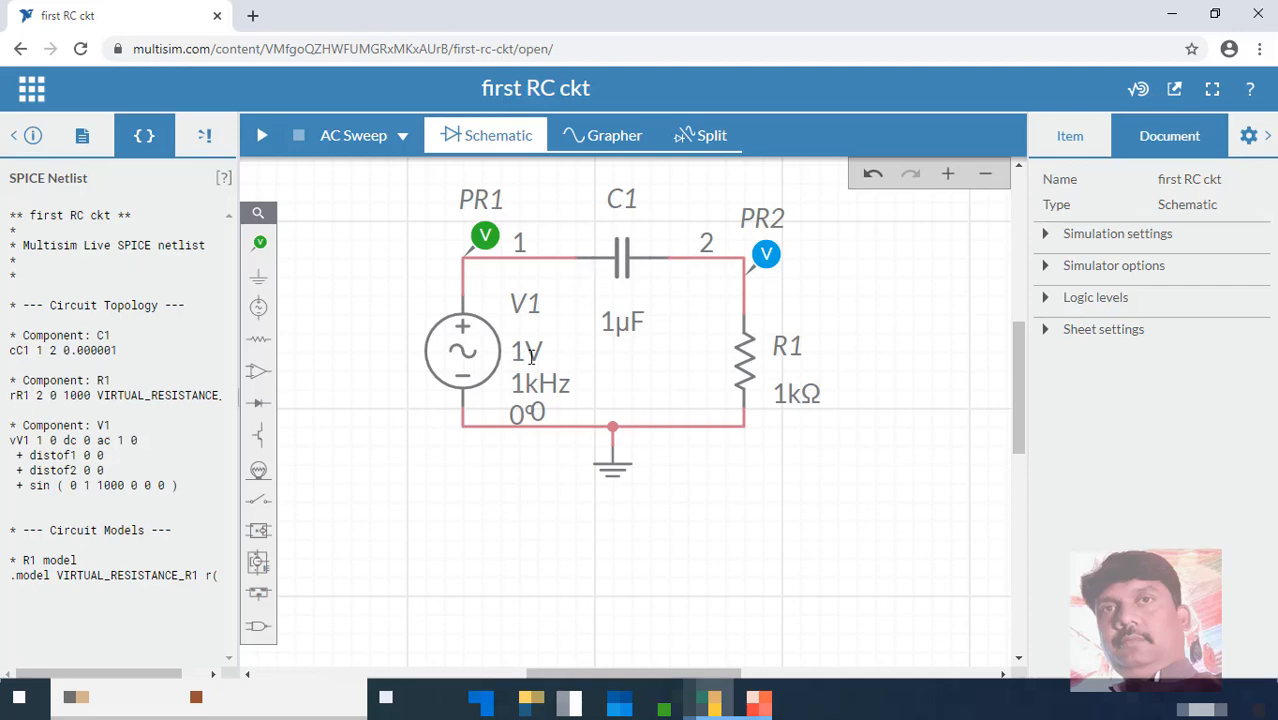
left_click(531, 357)
left_click(700, 450)
left_click(541, 385)
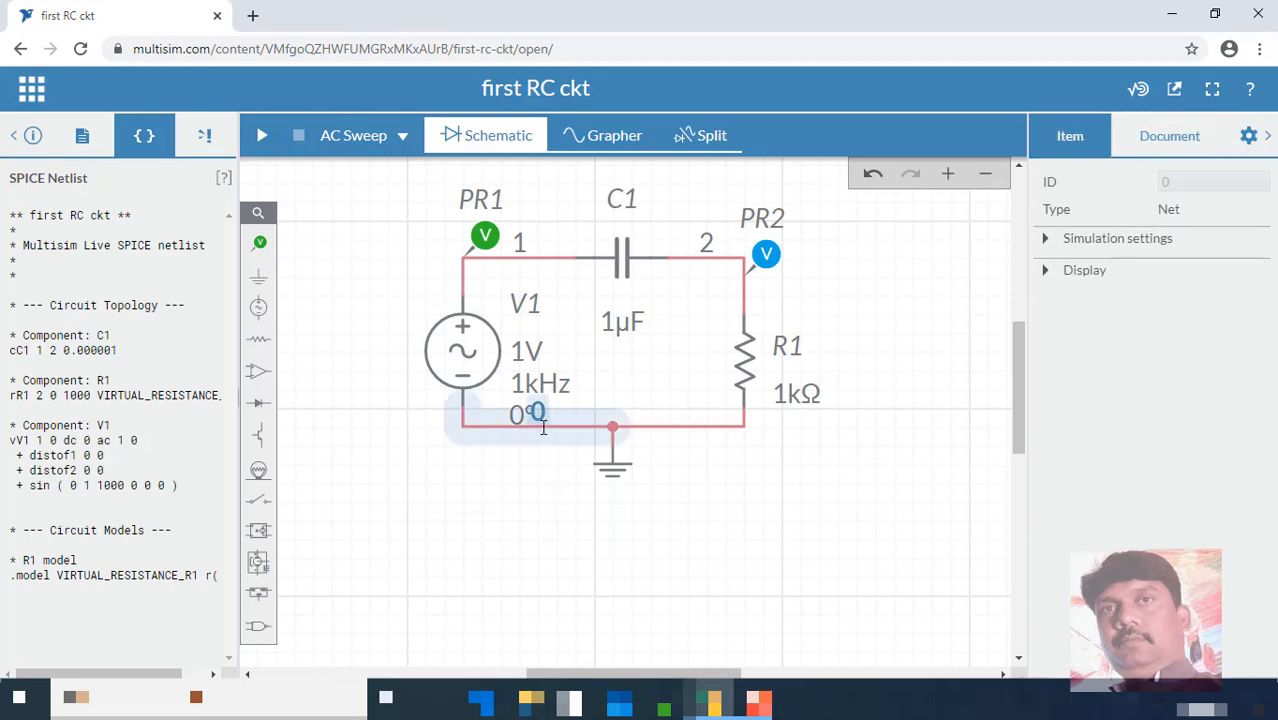
left_click(503, 481)
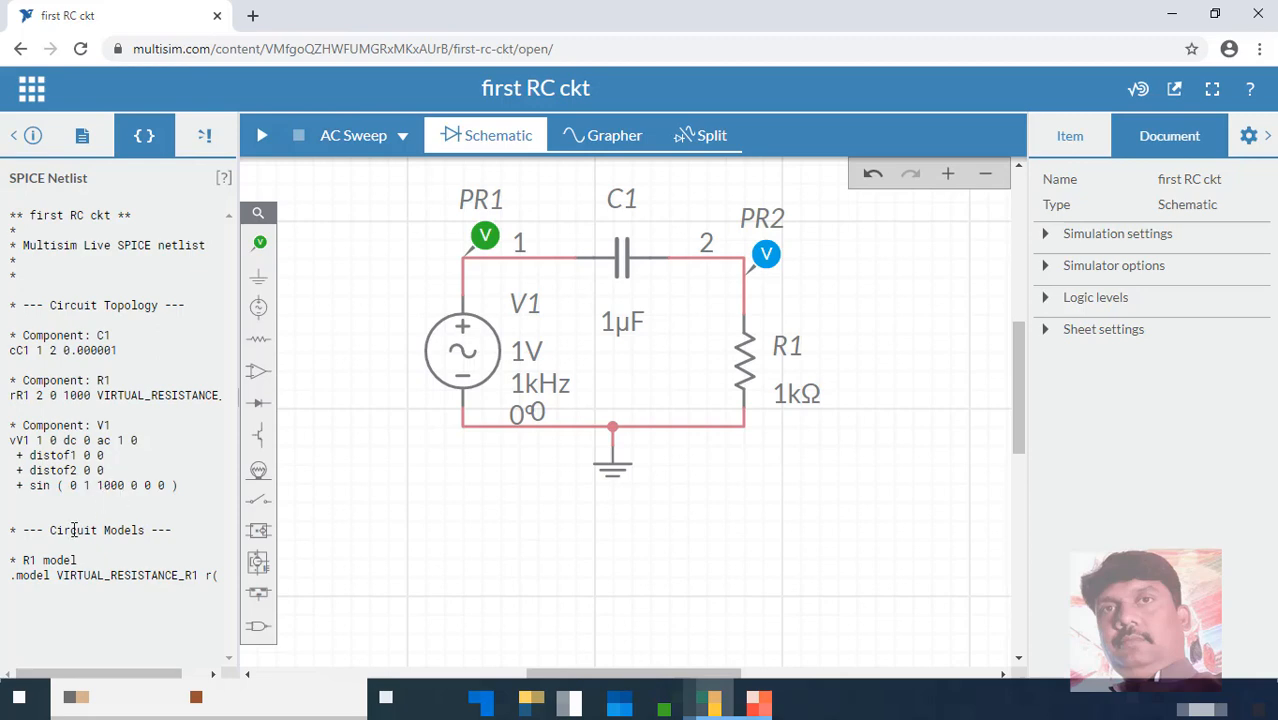
scroll(604, 477, "down", 2)
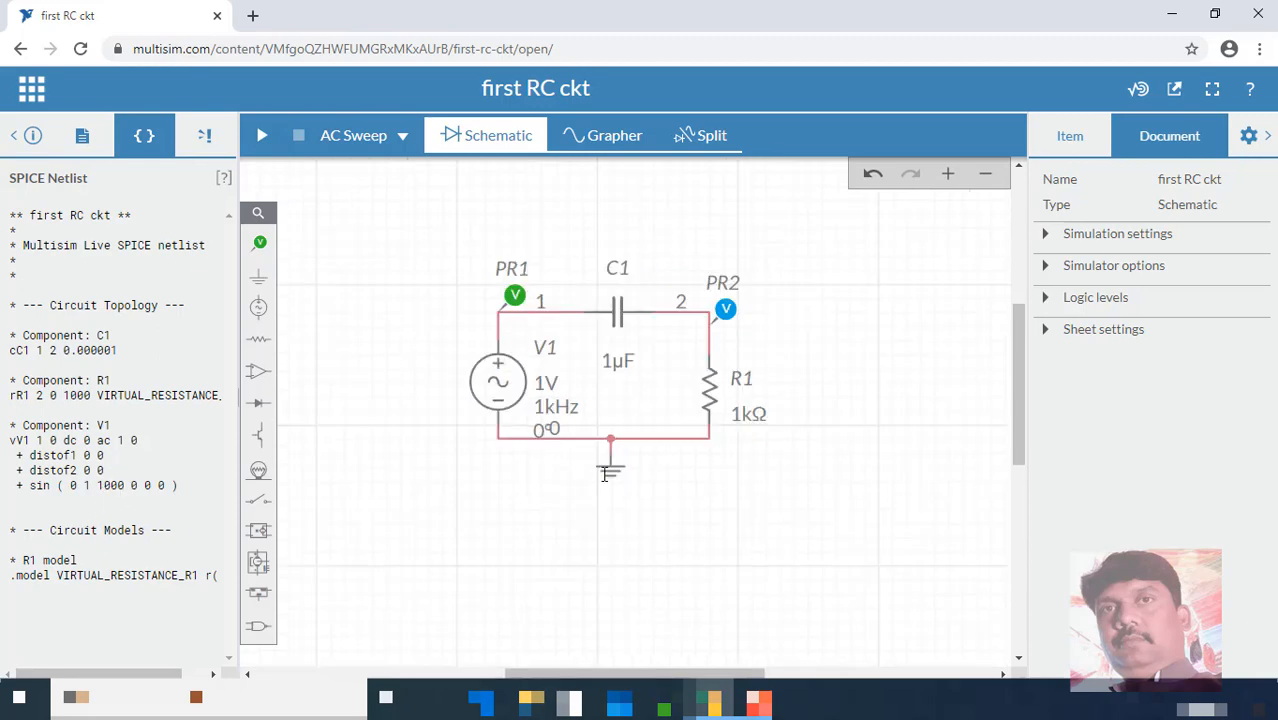
scroll(604, 477, "up", 2)
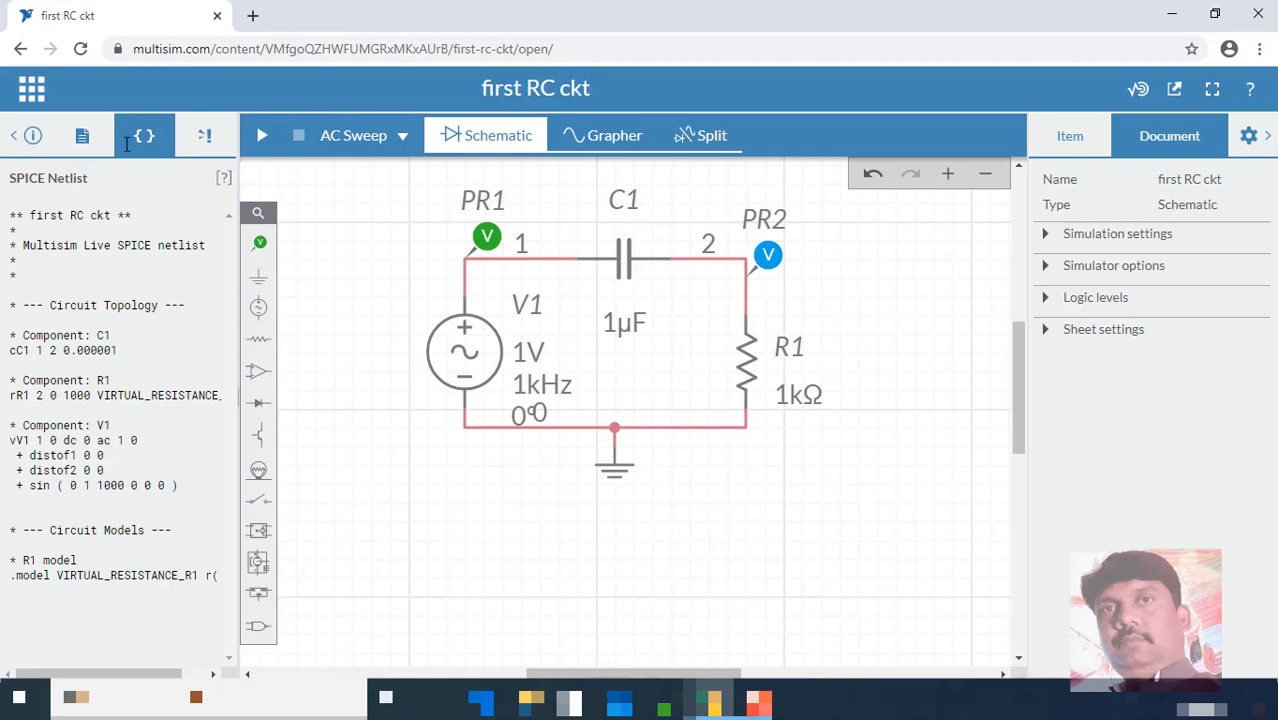
- Hide the netlist, view the grapher, and return to the split view of schematic and AC sweep graph
left_click(6, 138)
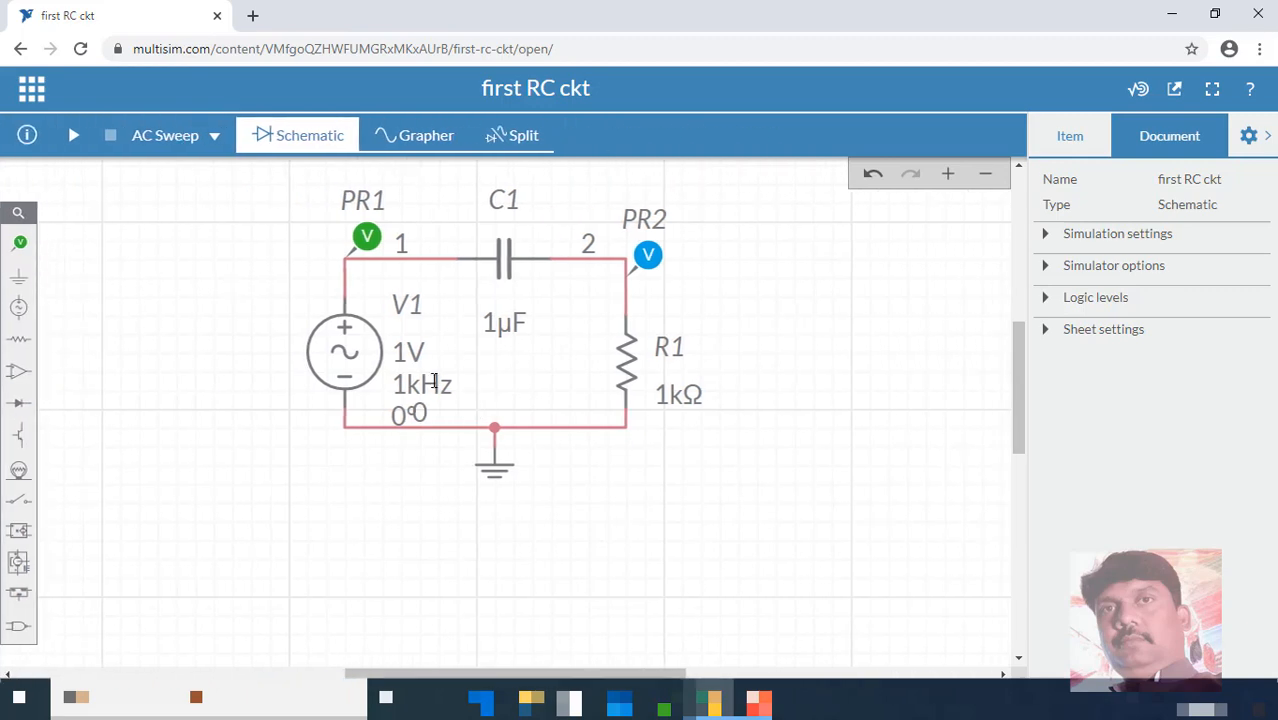
left_click(425, 136)
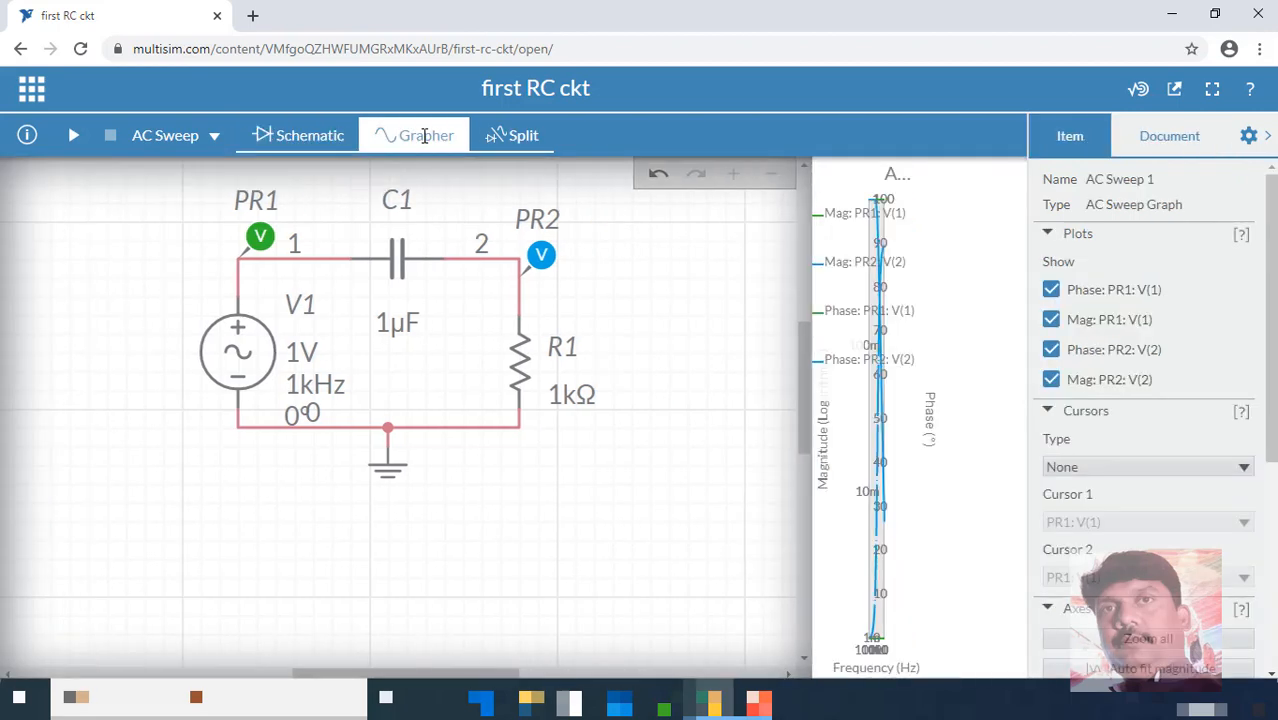
left_click(503, 140)
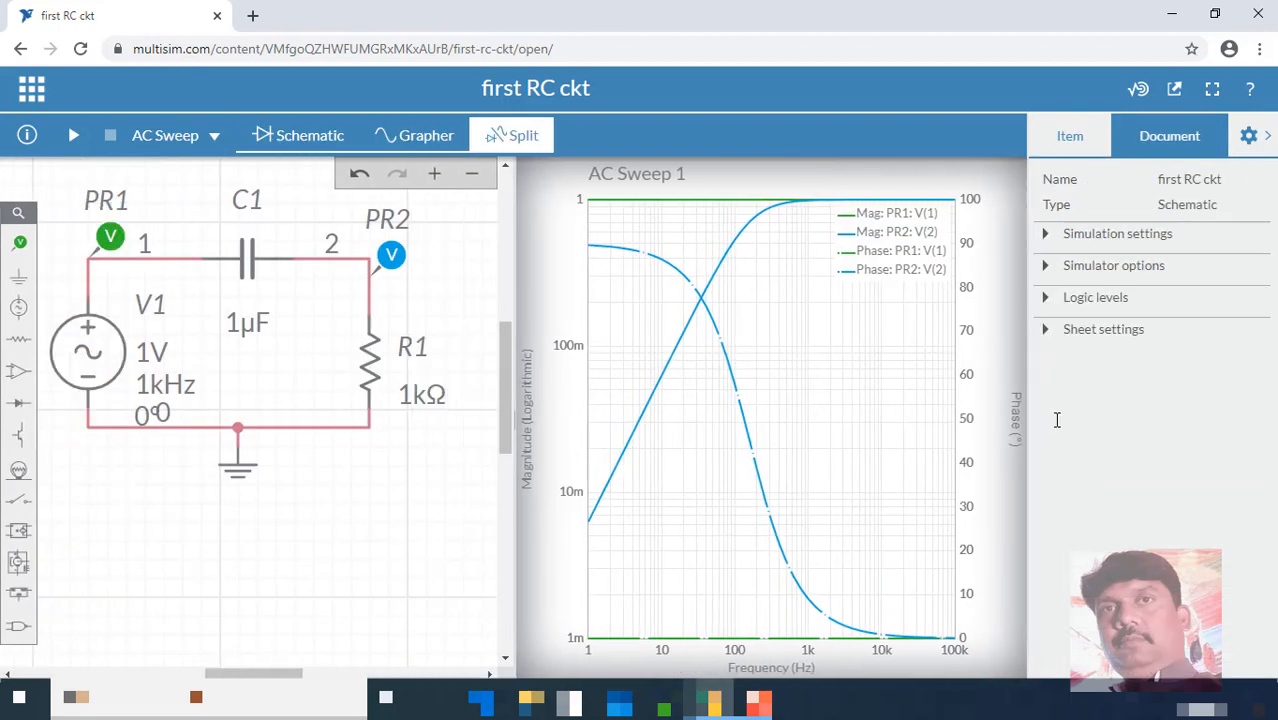